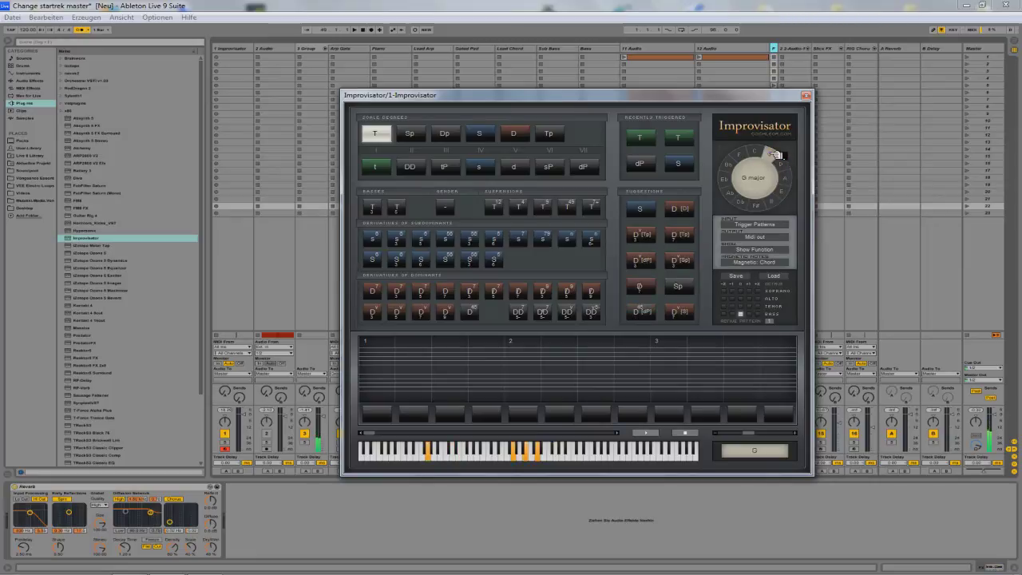
Enable only the soprano voice at octave 0 in the Improvisator and audition D, A and G major.
click(739, 291)
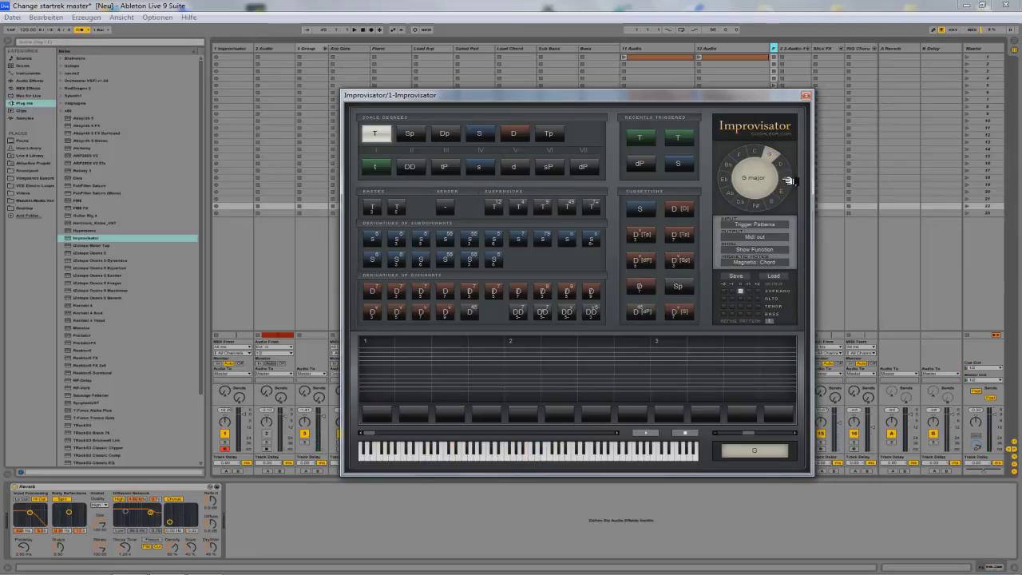
click(782, 166)
click(787, 178)
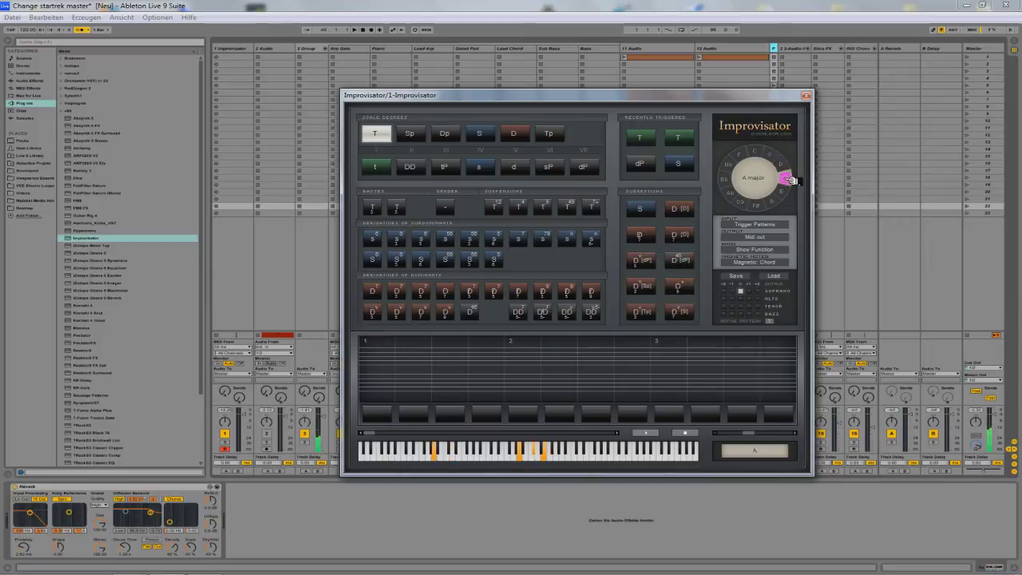
click(776, 154)
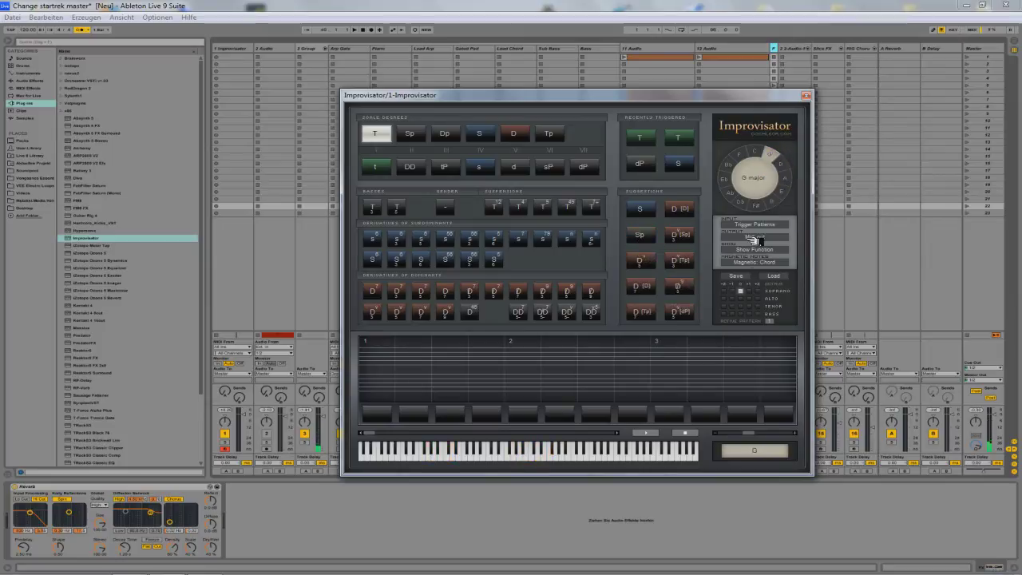
Add the alto, tenor and bass voices at octave 0 and audition D, A and G major with all four voices.
click(741, 314)
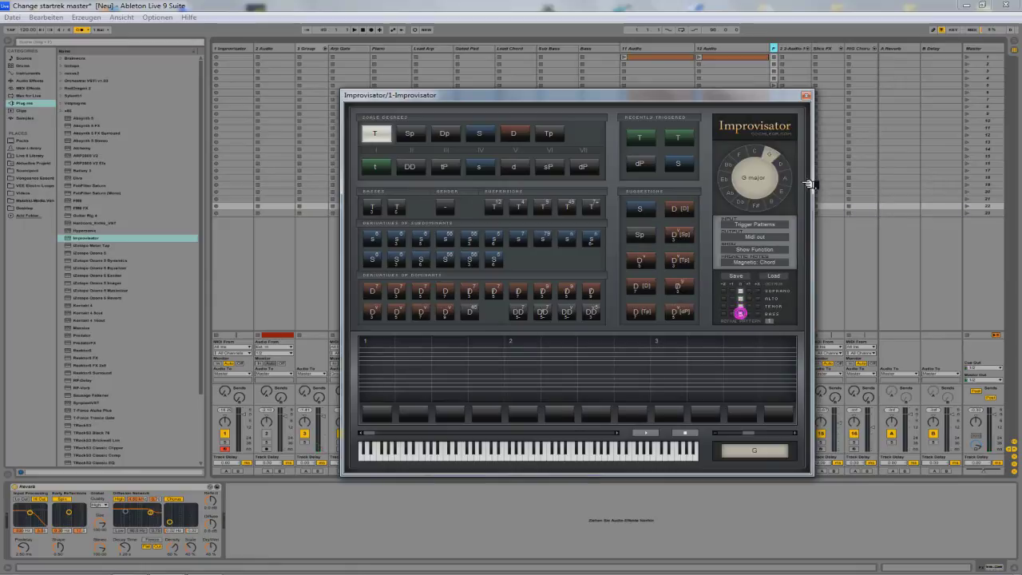
click(782, 162)
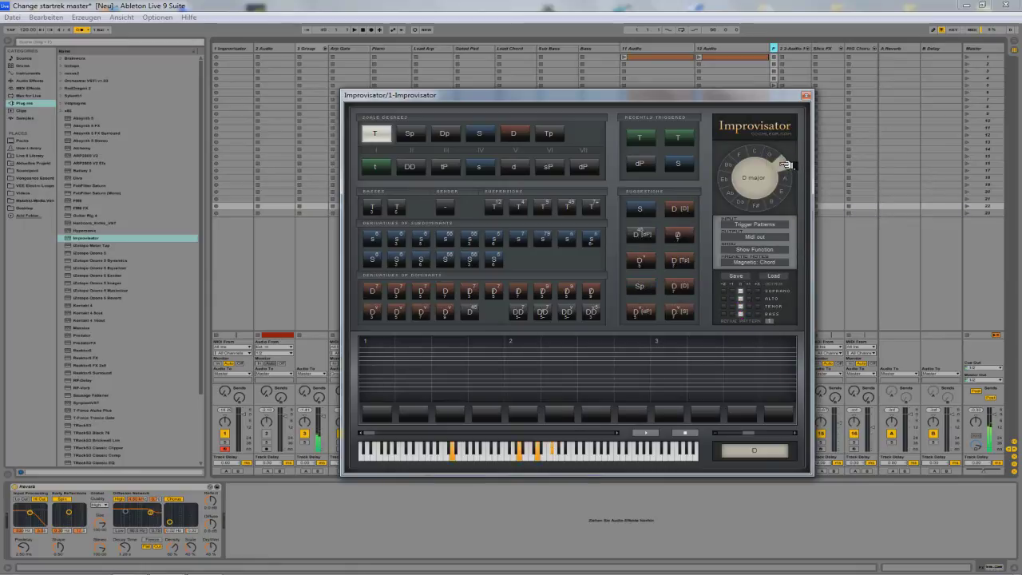
click(789, 177)
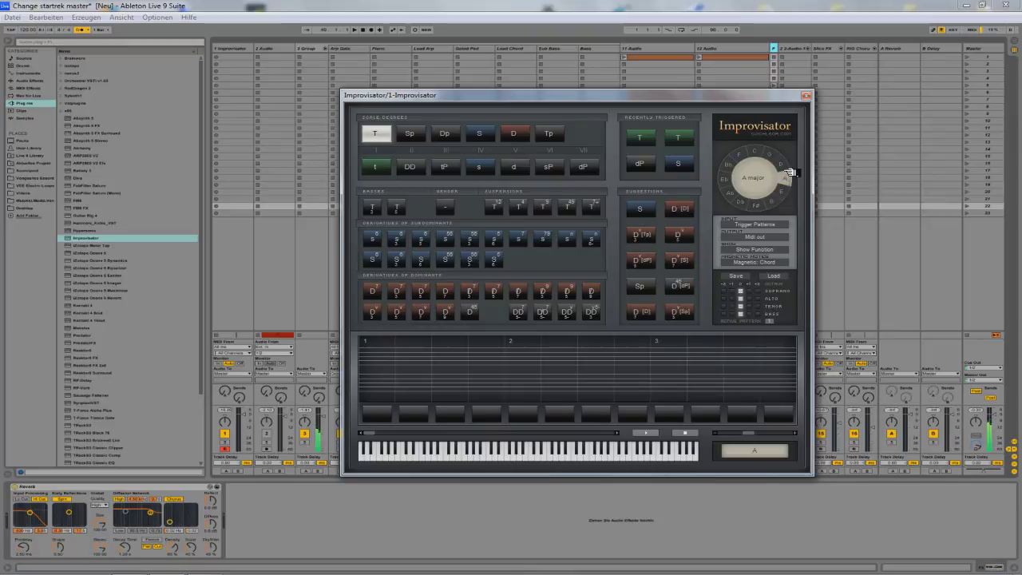
click(771, 152)
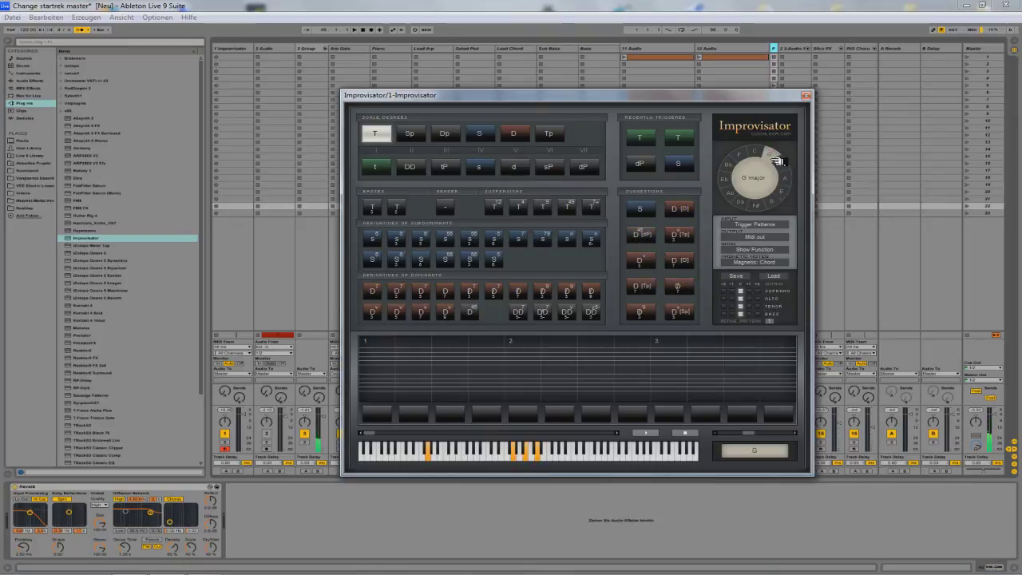
Play through D, A and G major, followed by the S79 and Sn subdominants and the suggested D45 and D chords.
click(783, 165)
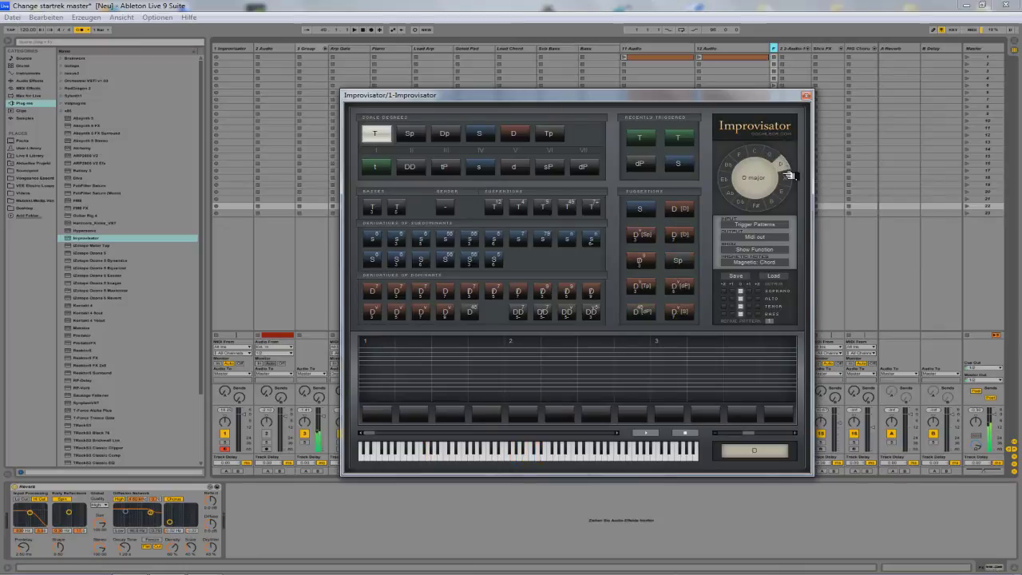
click(789, 177)
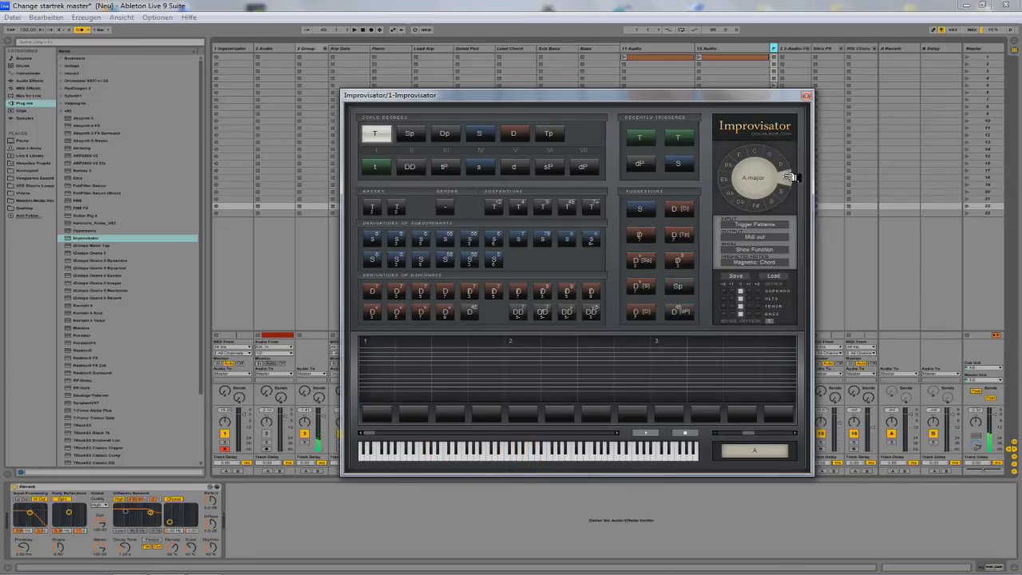
click(774, 157)
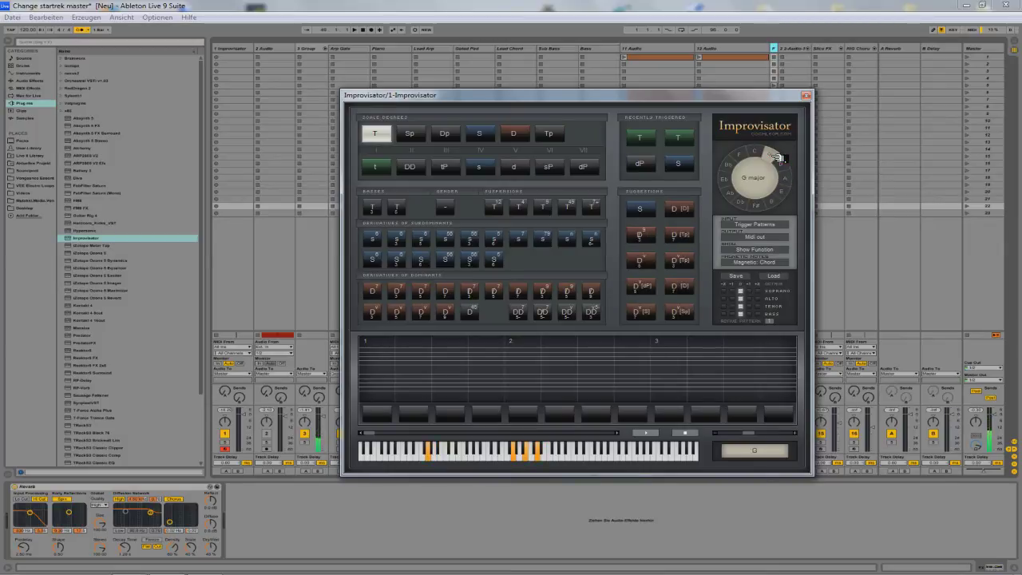
click(546, 238)
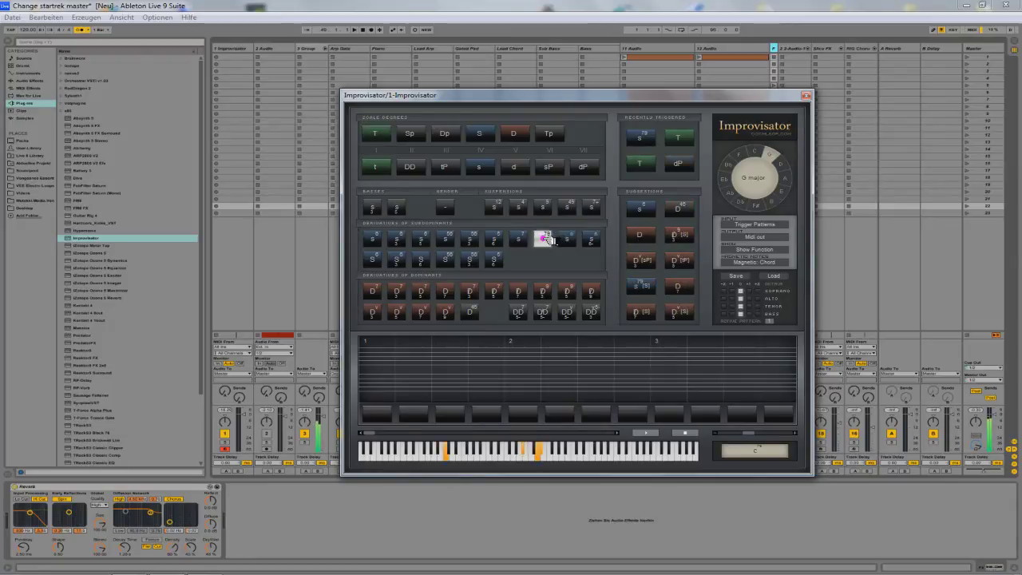
click(568, 240)
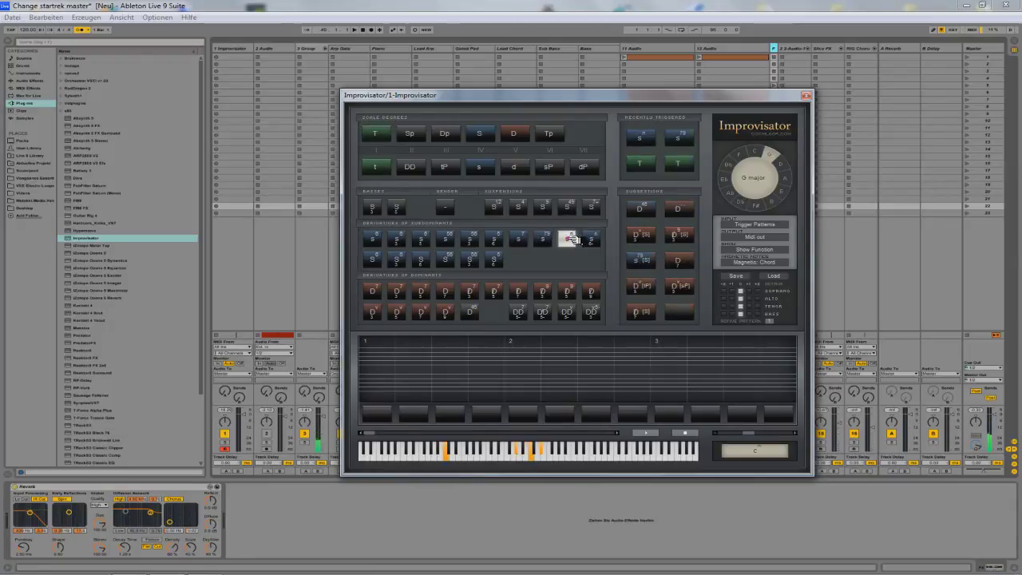
click(643, 210)
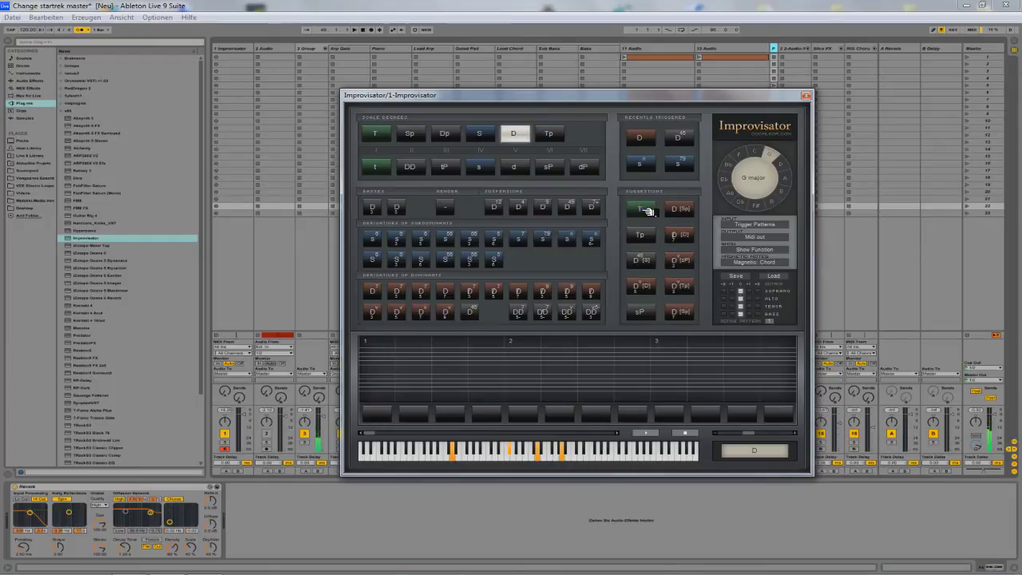
Enable the +1 octave for all four voices as well and audition D, A and G major with the doubled voicing.
click(787, 166)
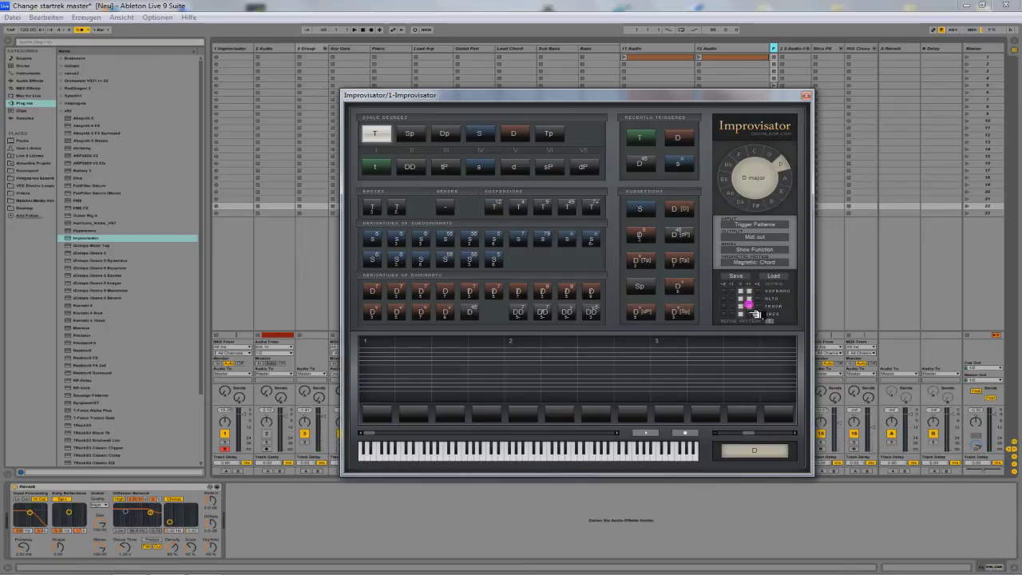
click(785, 165)
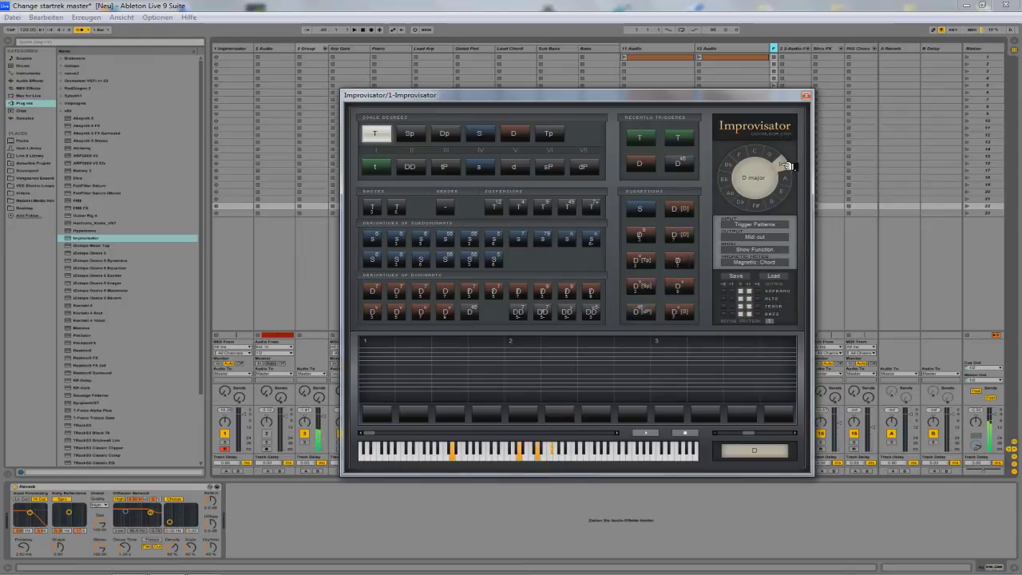
click(789, 179)
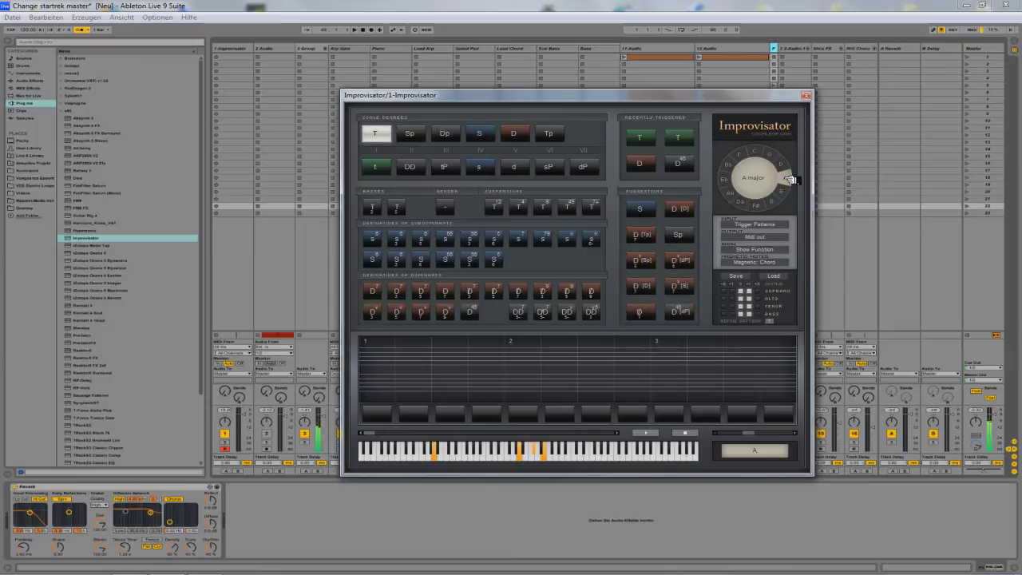
click(774, 155)
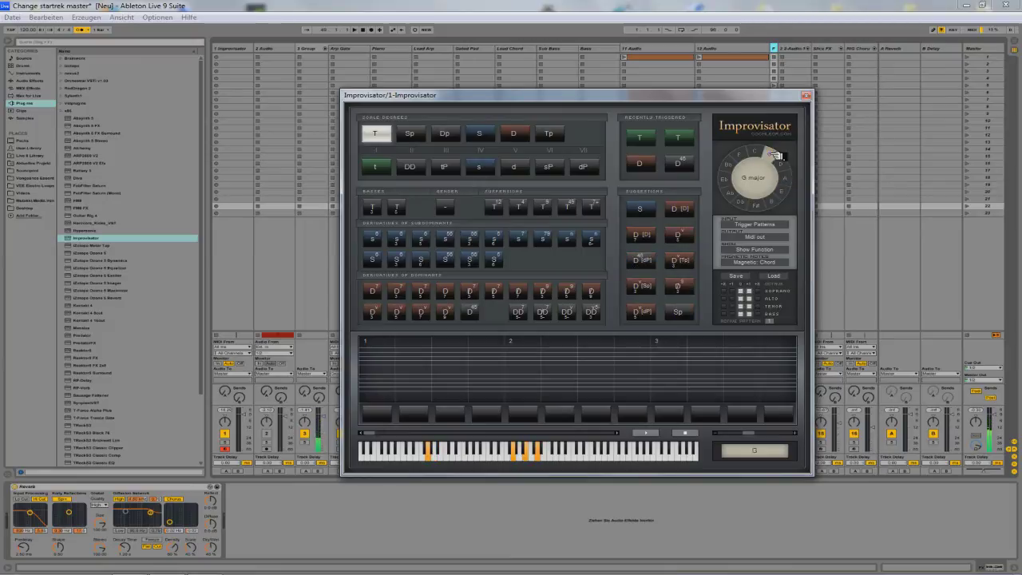
Audition the longer progression D, A and G major, S79, Sn and the suggested D45, D and T chords with the doubled voicing.
click(781, 163)
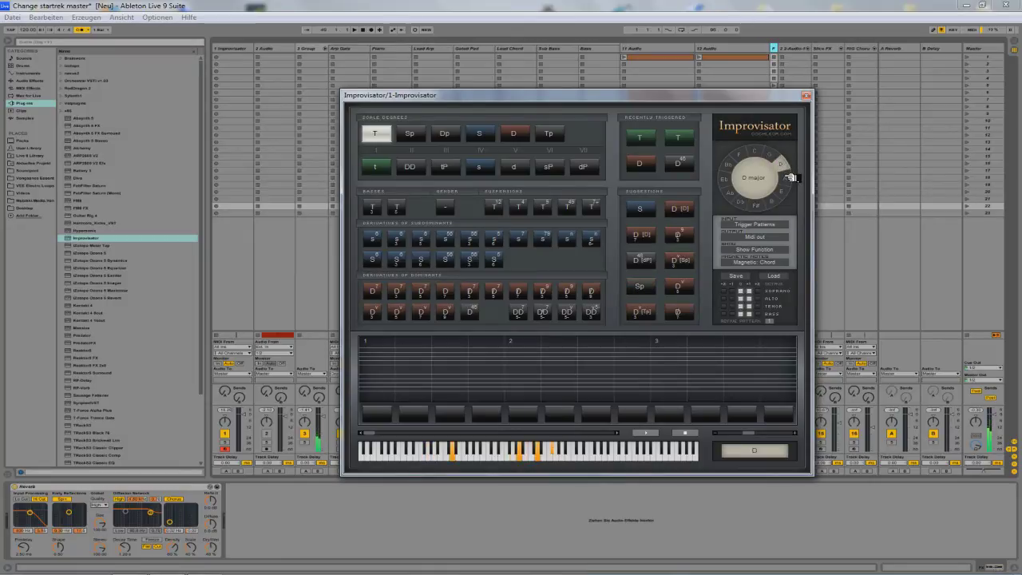
click(789, 176)
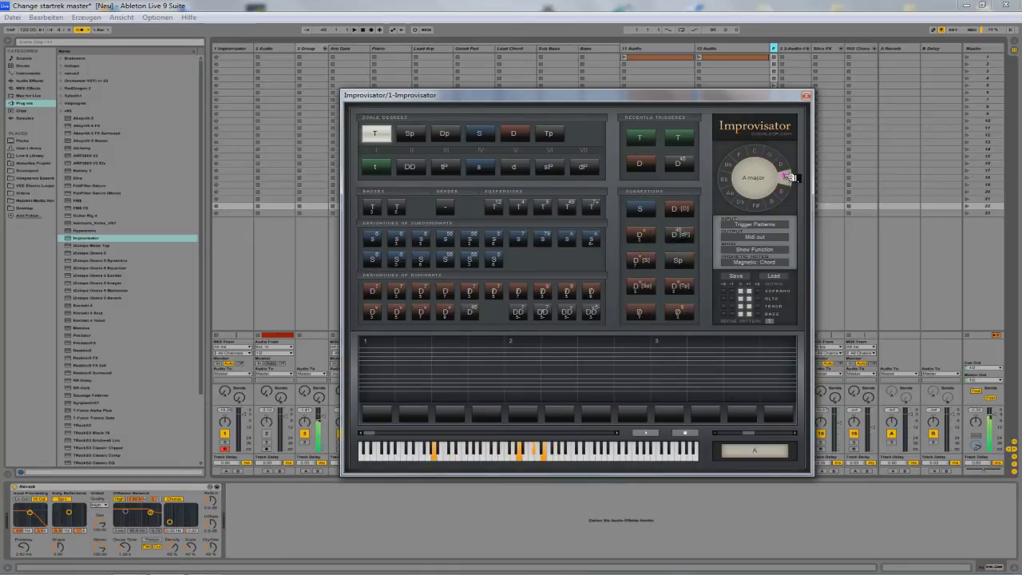
click(773, 154)
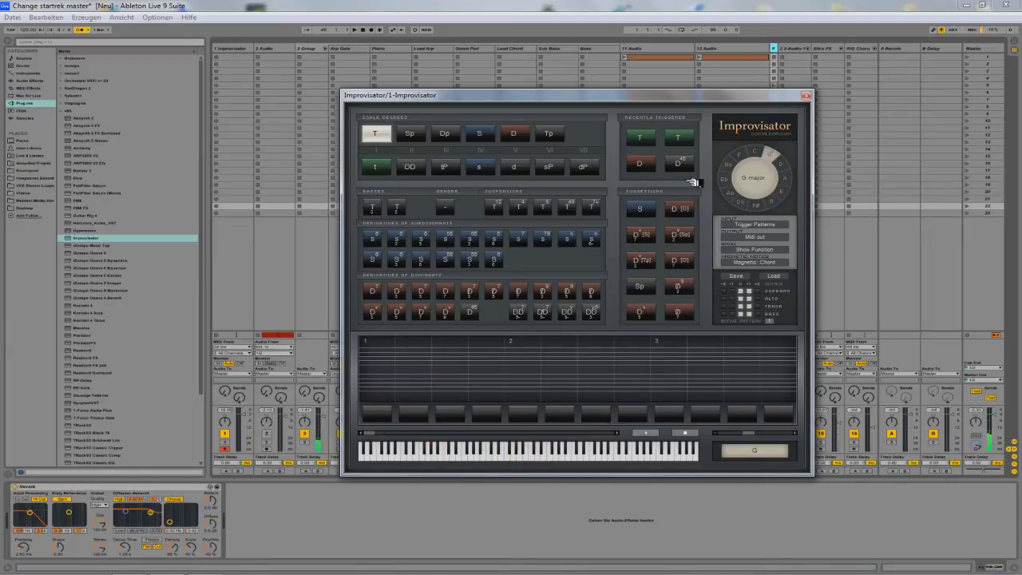
click(546, 238)
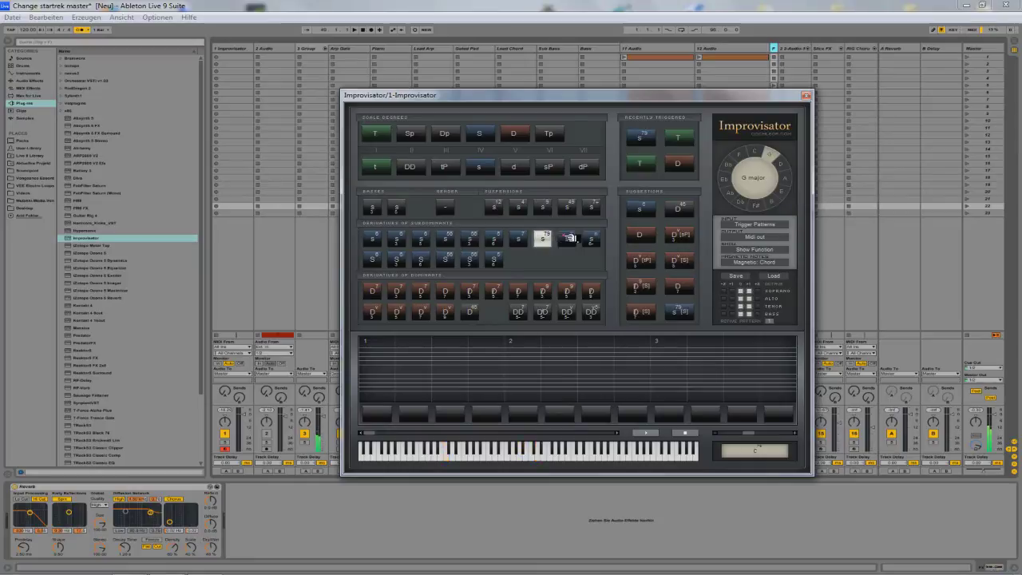
click(567, 238)
click(651, 209)
click(648, 209)
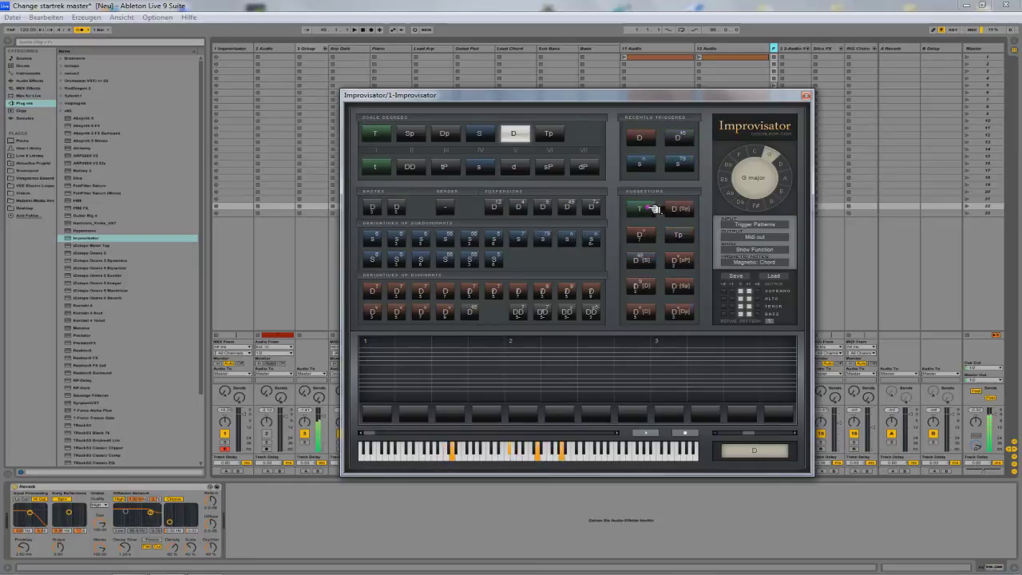
click(651, 209)
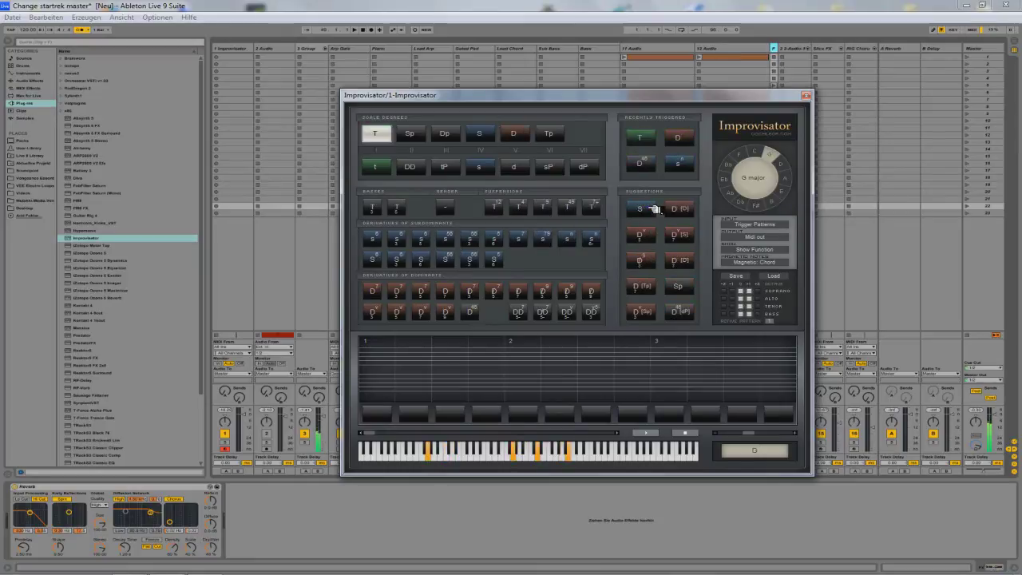
Switch the key to D major and play S79 and S7, followed by the suggested D45, D, T and S chords.
click(782, 165)
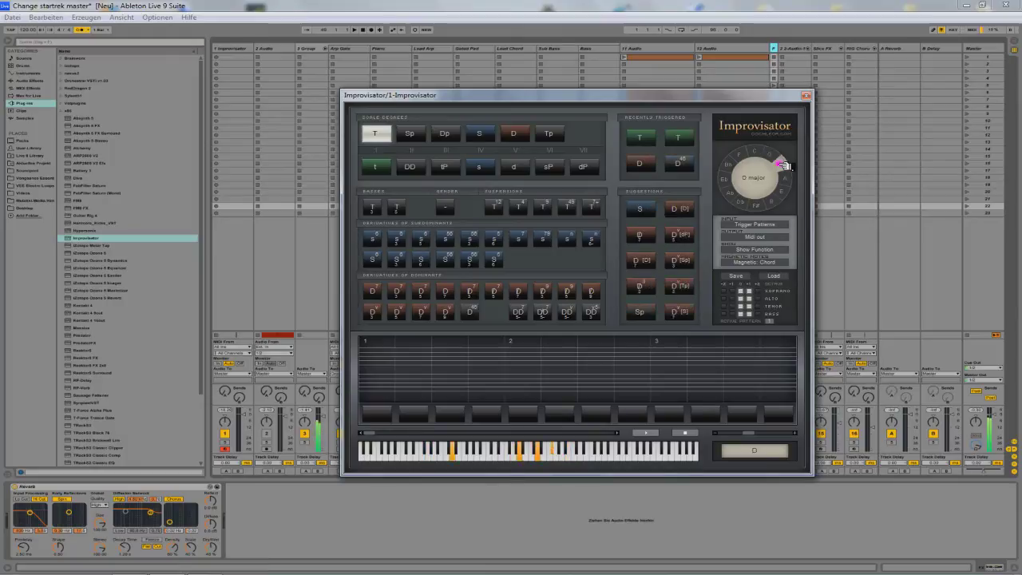
click(543, 237)
click(515, 236)
click(634, 207)
click(635, 206)
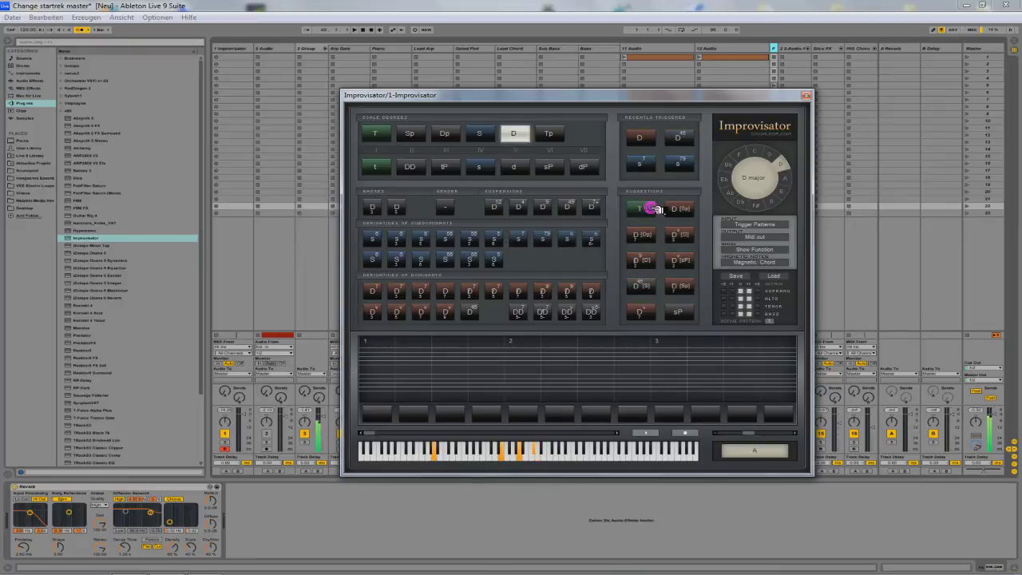
click(657, 209)
click(657, 210)
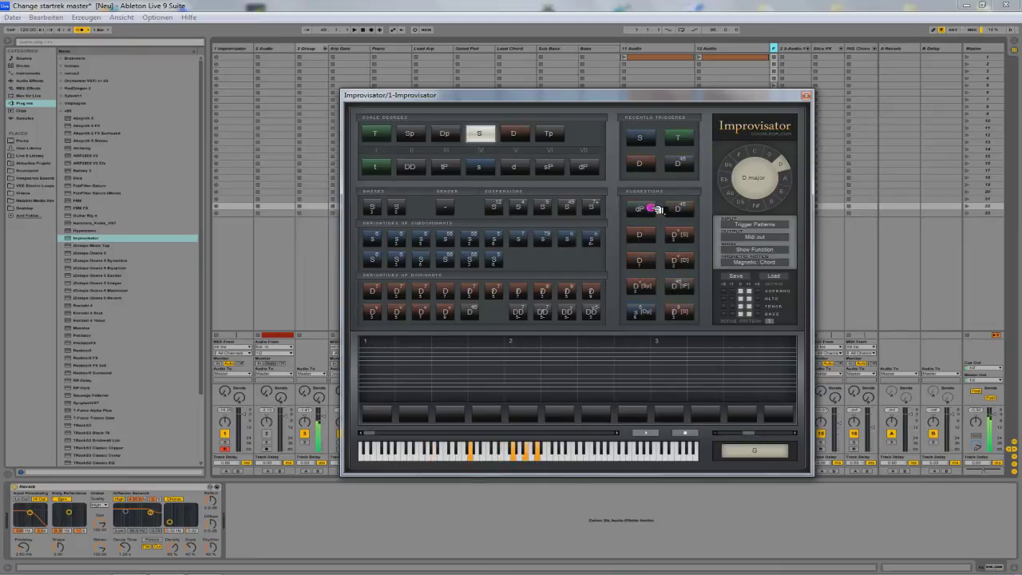
Move the Improvisator window off the instrument tracks' mixer and trigger the D major chord.
drag(645, 95, 818, 161)
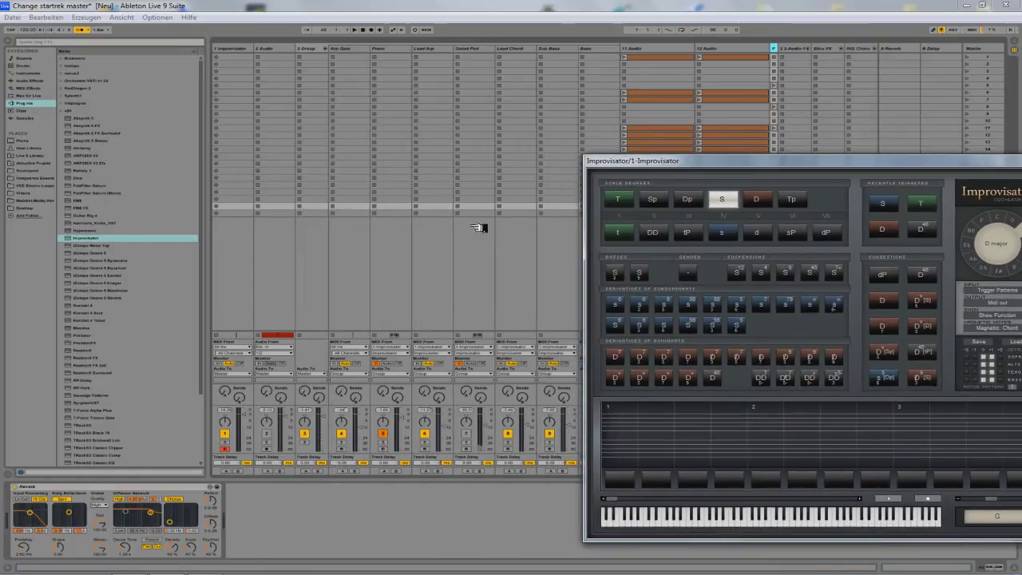
click(722, 200)
drag(835, 165, 788, 159)
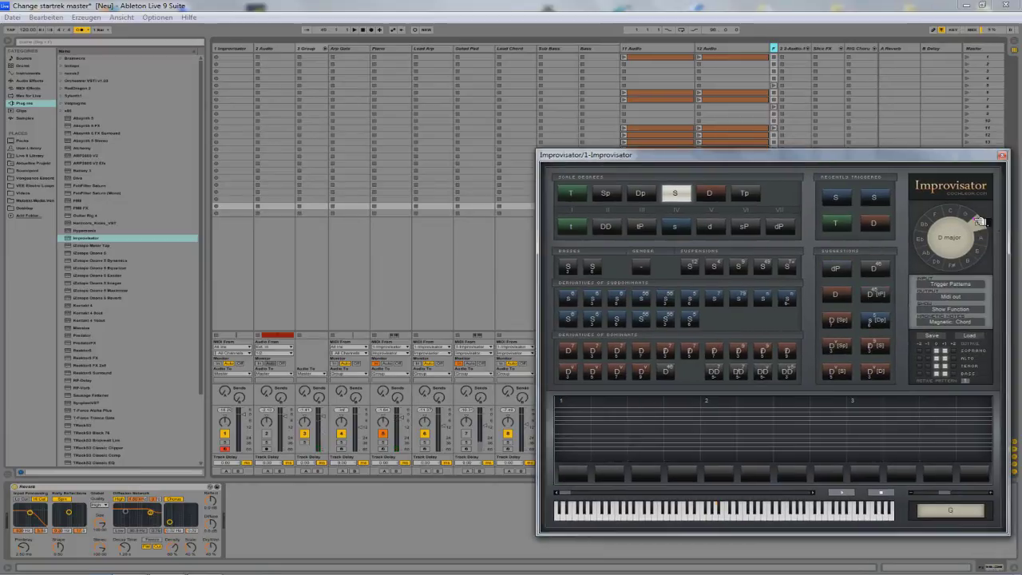
click(980, 222)
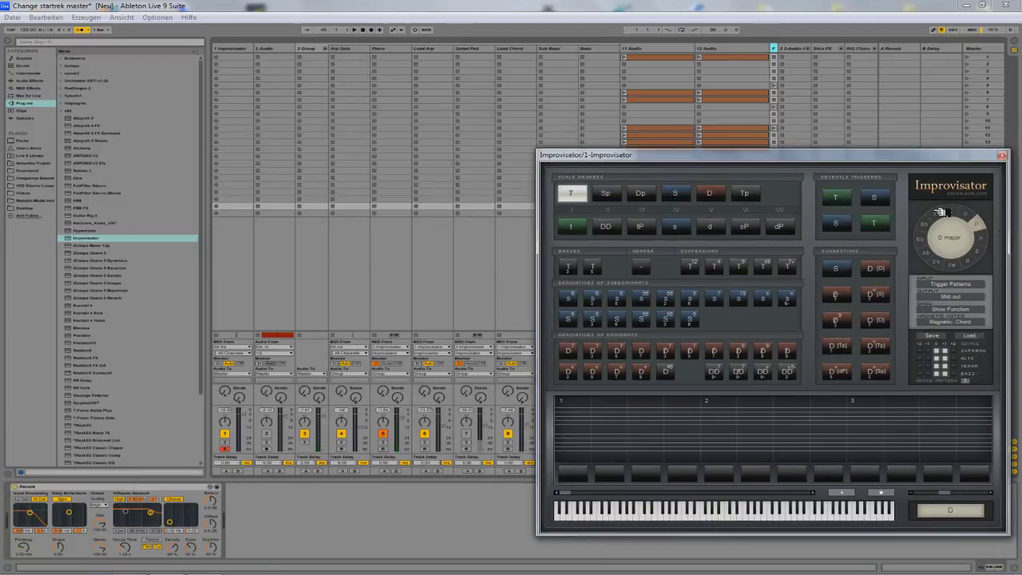
click(986, 223)
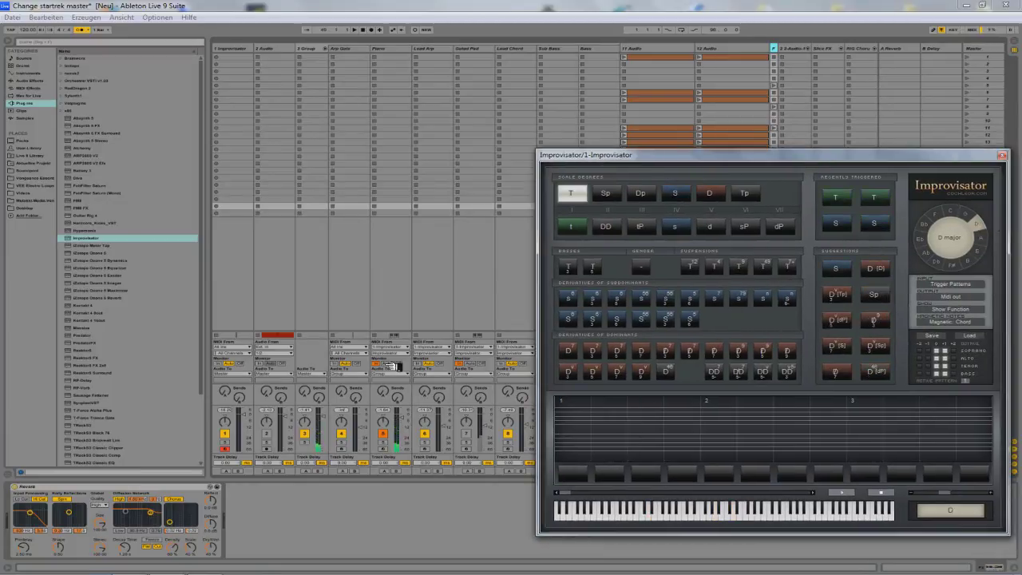
Arm the Piano track, start recording in its first clip slot and move the Improvisator window clear of the Master track.
click(391, 452)
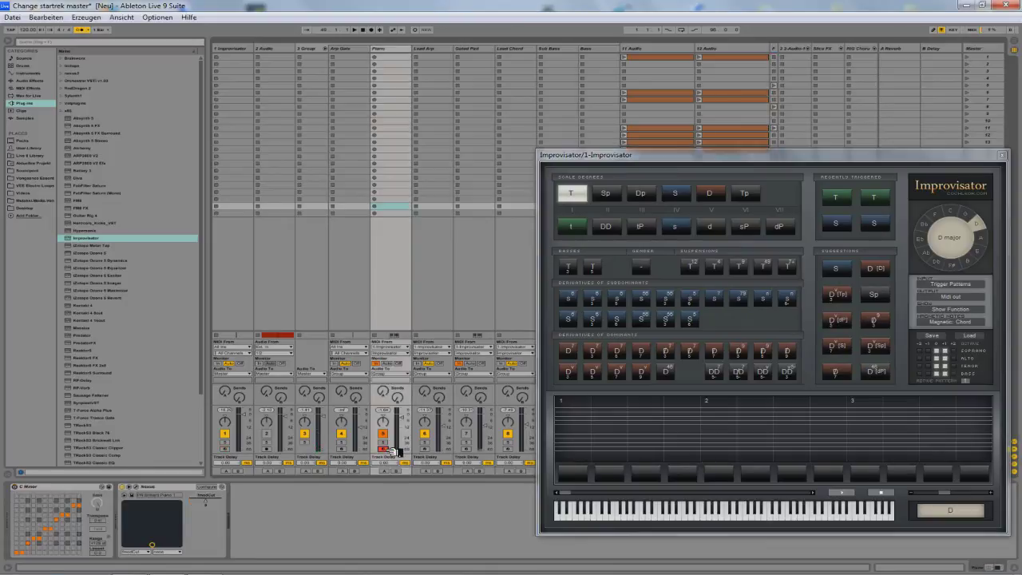
click(379, 58)
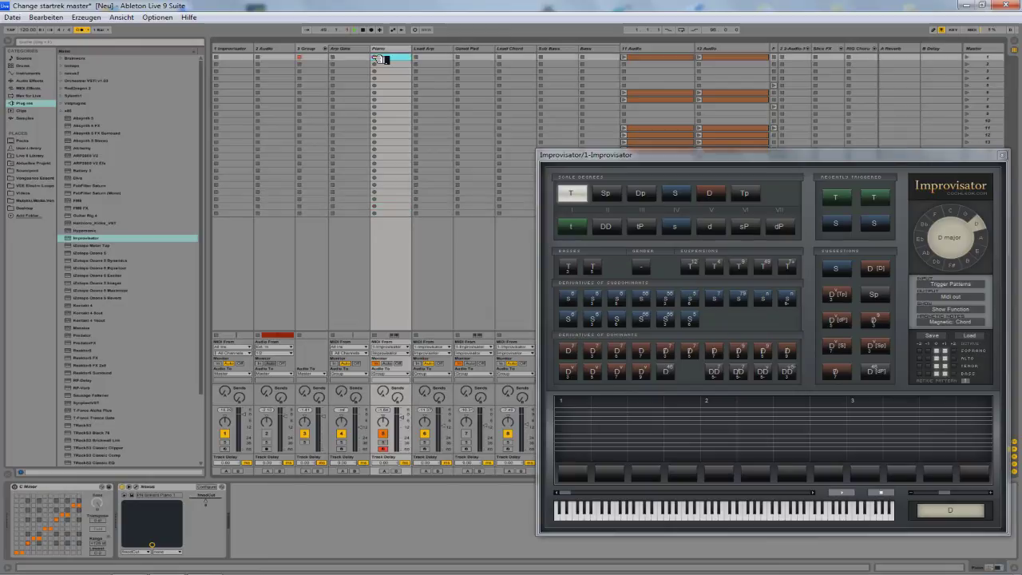
drag(702, 155, 606, 149)
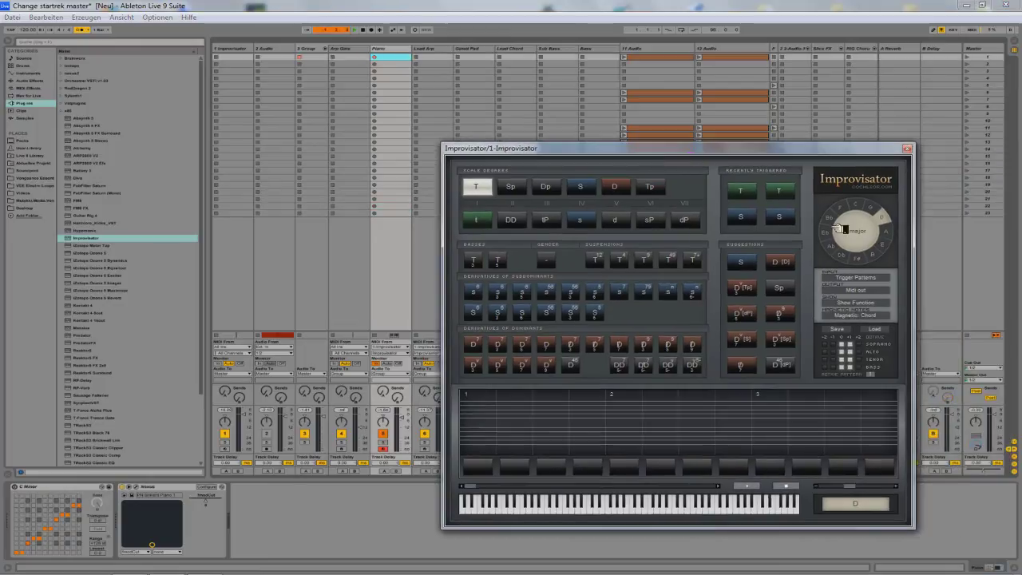
Record the chord sequence D, D, A, G, D, A, G major from the Improvisator key wheel into the Piano clip.
click(885, 215)
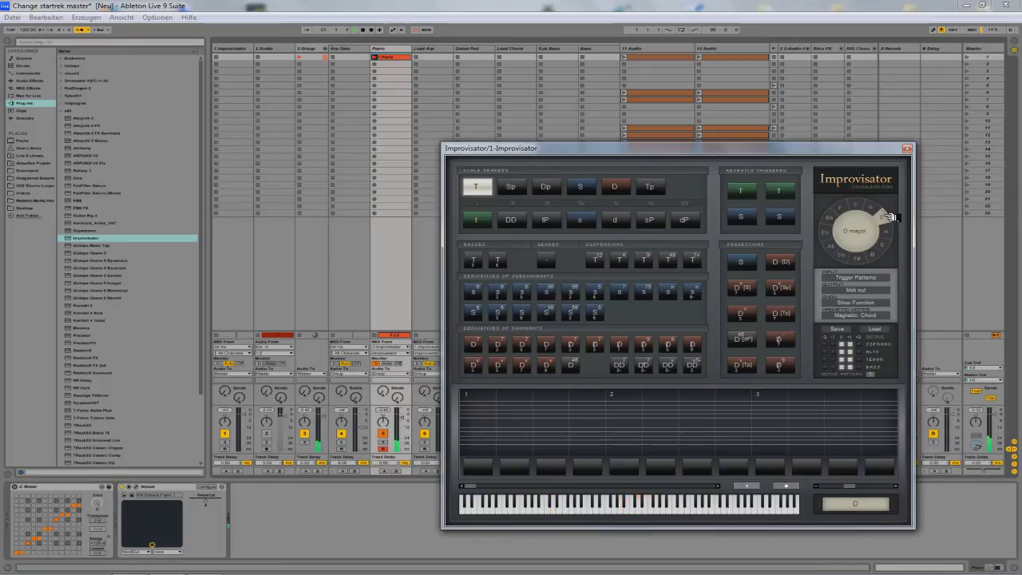
click(886, 215)
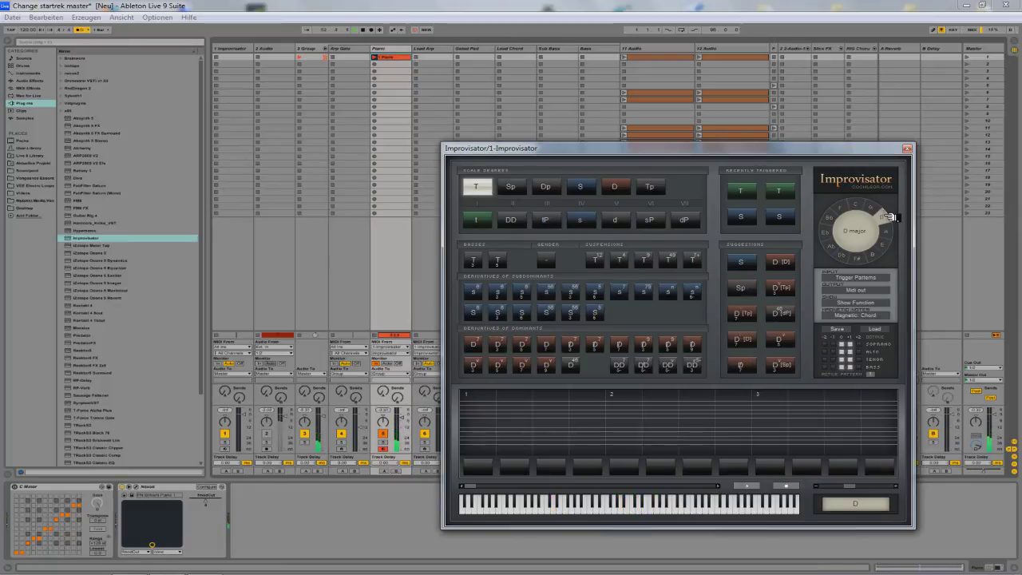
click(888, 223)
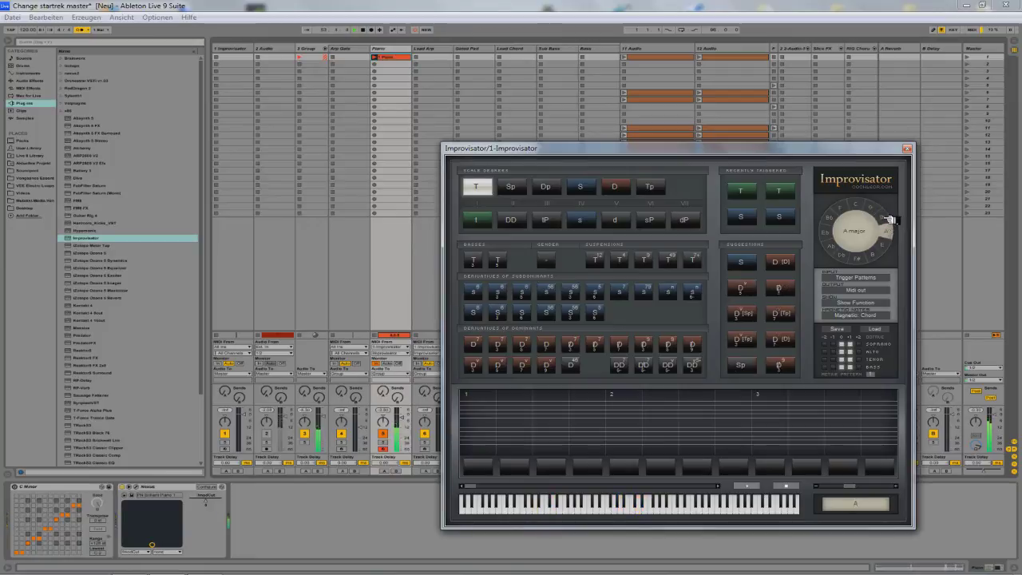
click(878, 206)
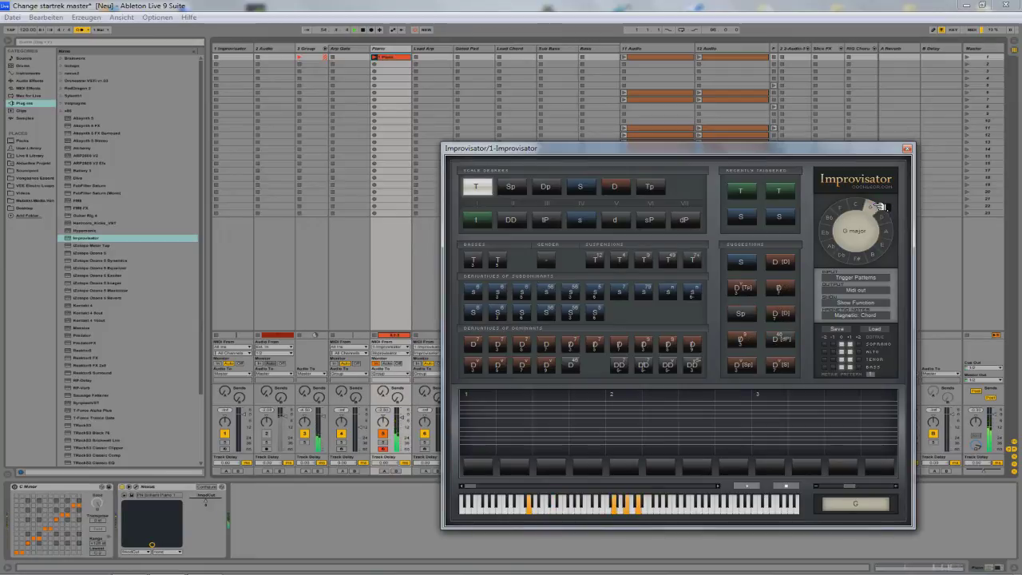
click(886, 218)
click(891, 227)
click(879, 209)
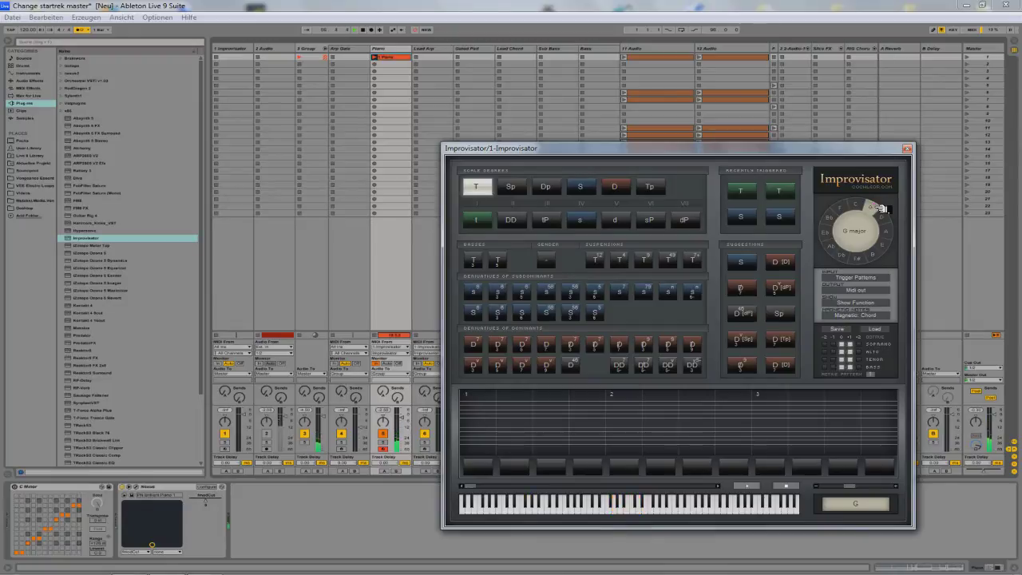
Stop the recording, open the Piano clip in an enlarged note editor and close the Improvisator window.
click(386, 65)
key(space)
double_click(389, 57)
drag(365, 476, 382, 274)
click(908, 148)
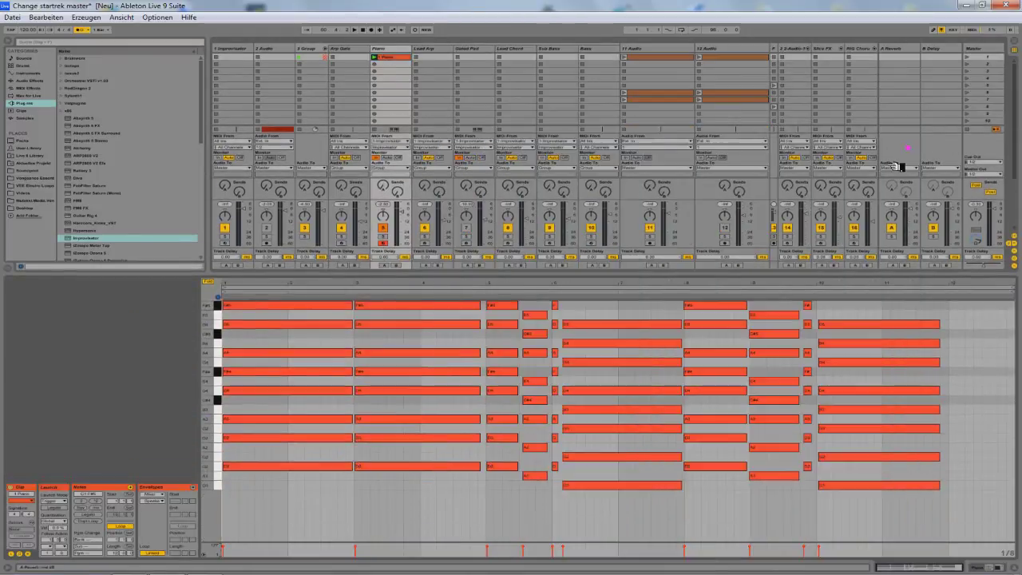
Disarm the Piano track, switch its monitoring off and play back the recorded clip.
click(257, 289)
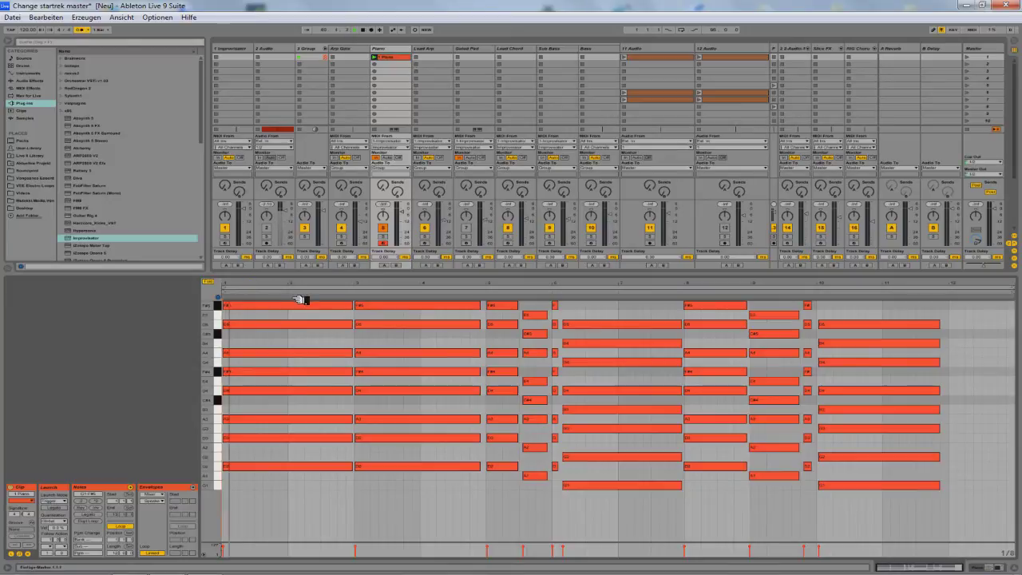
click(384, 242)
click(388, 158)
key(space)
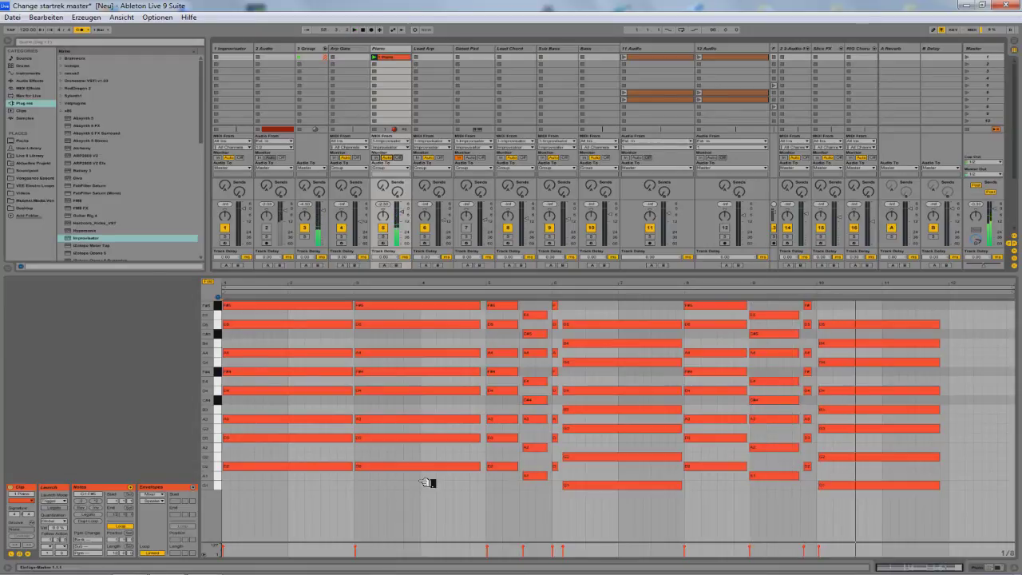
Delete the two long D chords at the beginning of the Piano clip.
drag(295, 493, 342, 306)
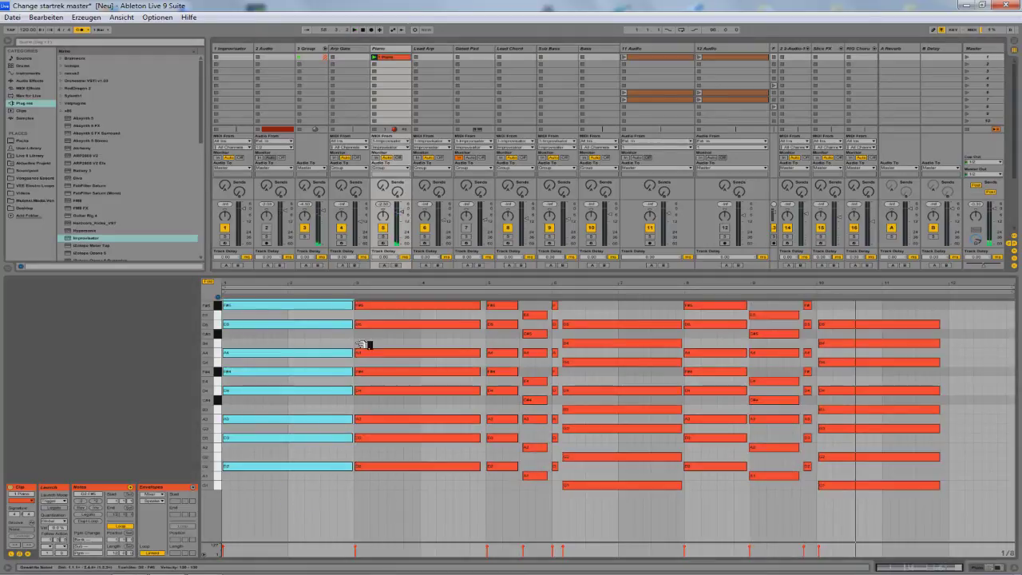
key(Delete)
drag(393, 502, 424, 300)
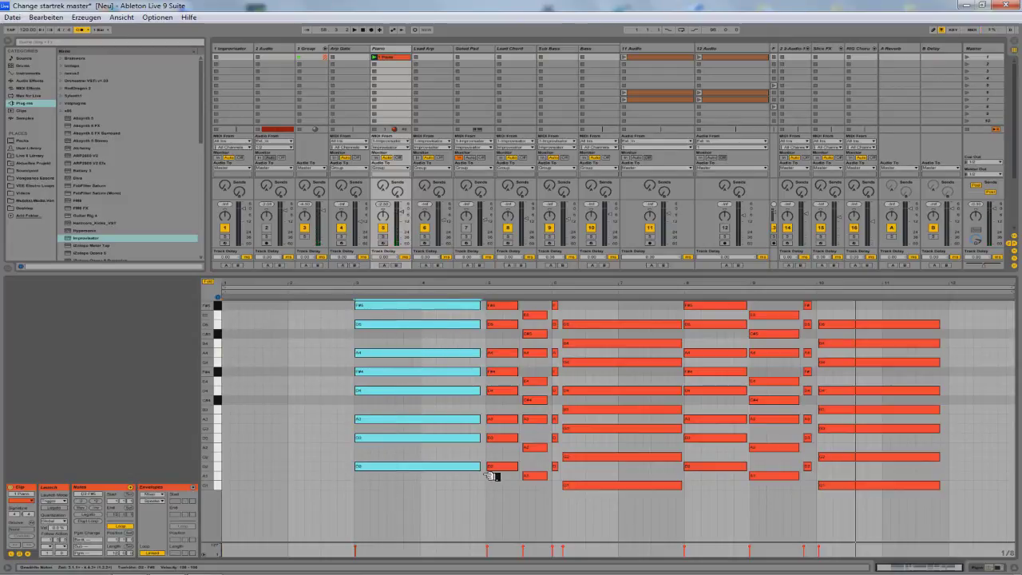
key(Delete)
Move all remaining chords back to the start of the clip, fine-tune their common position and play the result.
drag(490, 511, 963, 308)
drag(732, 308, 462, 310)
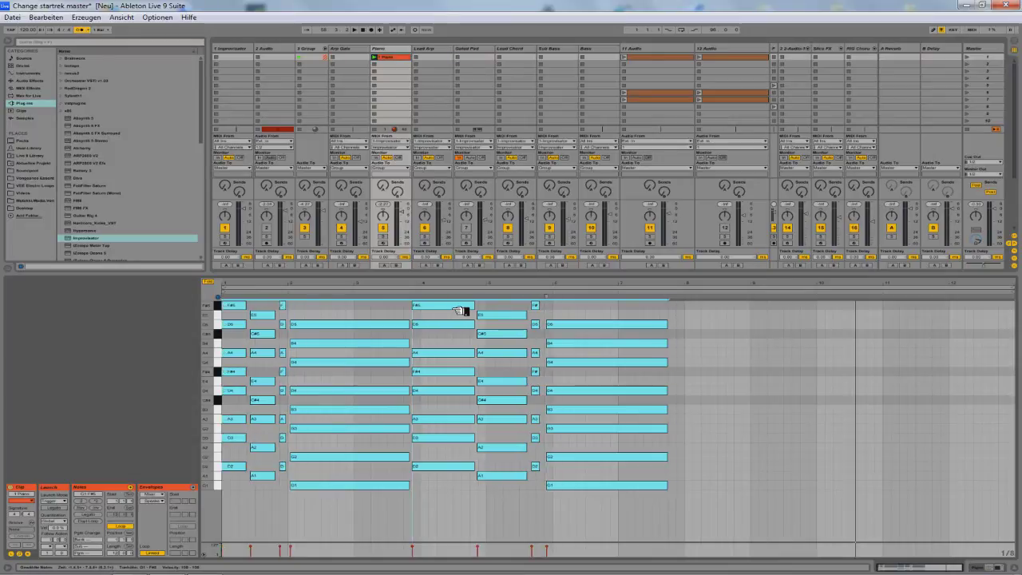
click(261, 504)
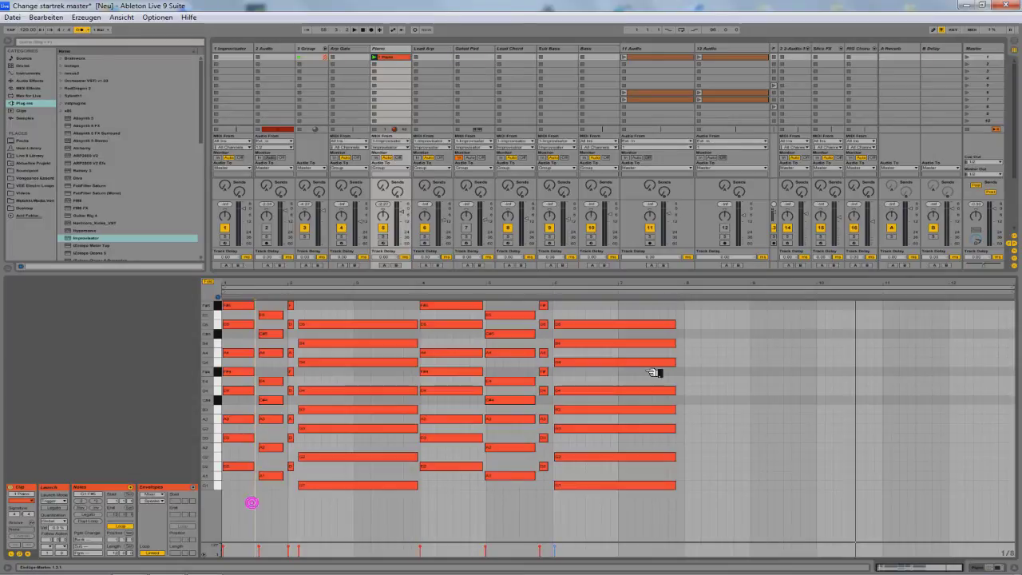
drag(737, 303, 247, 495)
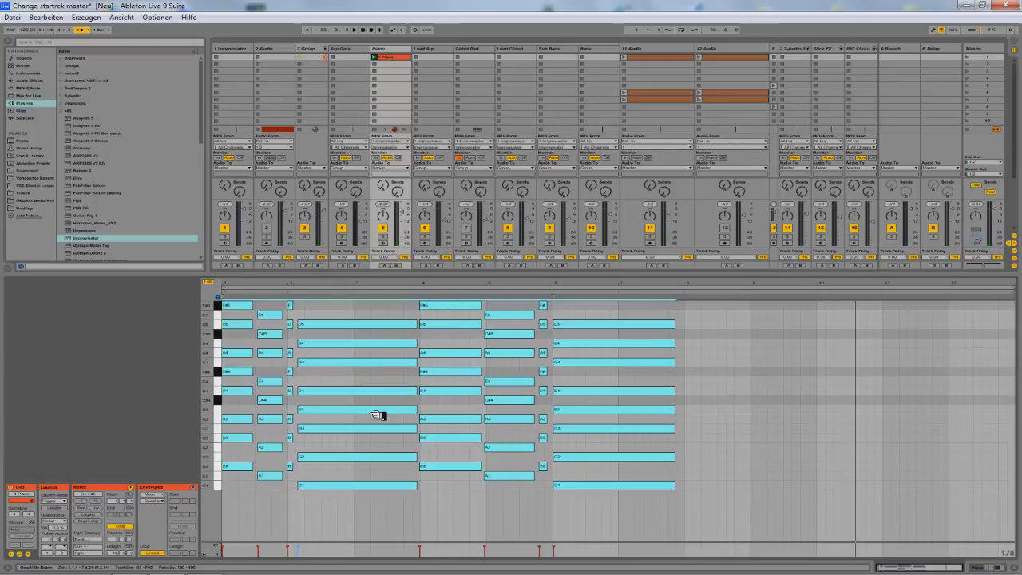
click(755, 359)
key(space)
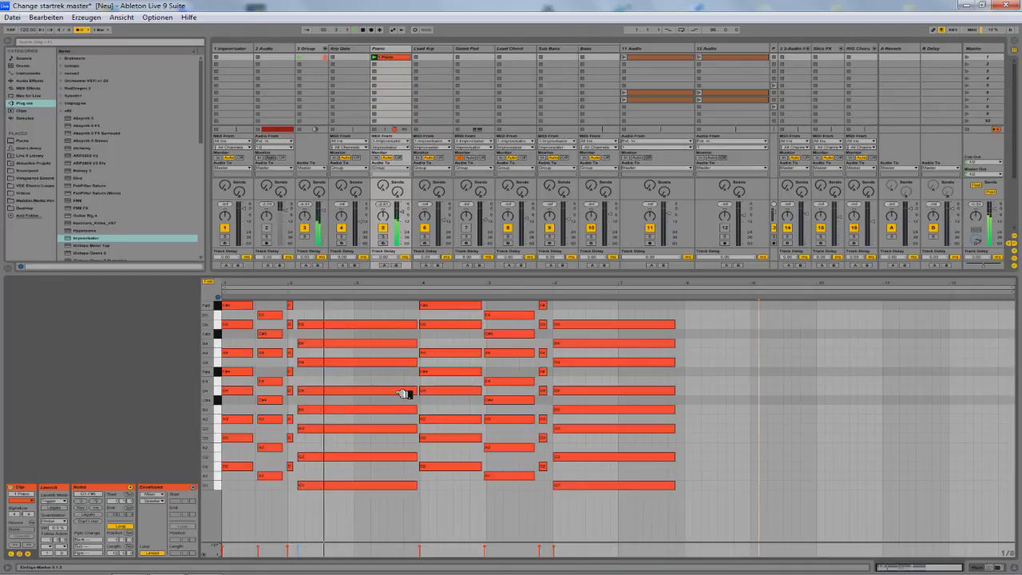
Nudge the first A chord earlier, align the later D and A chords with bars 4 and 5, and check them against the 11 Audio clip.
drag(263, 305, 287, 481)
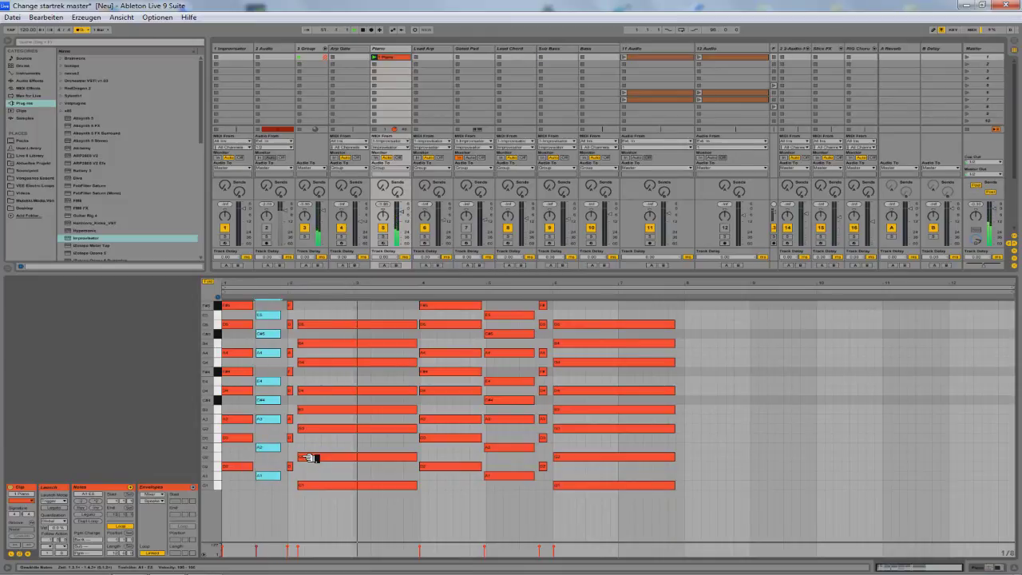
drag(453, 490, 463, 305)
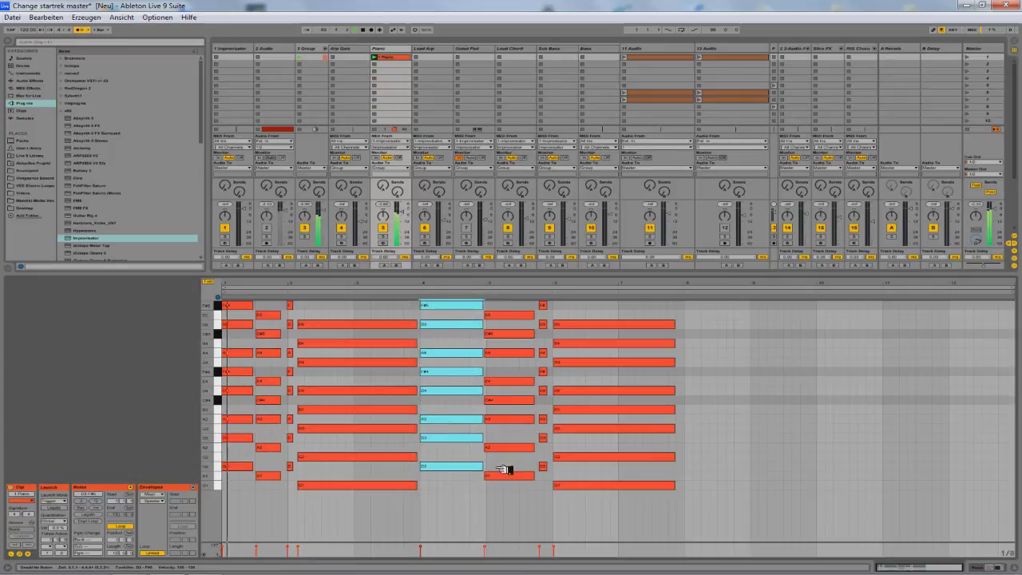
drag(509, 504, 509, 315)
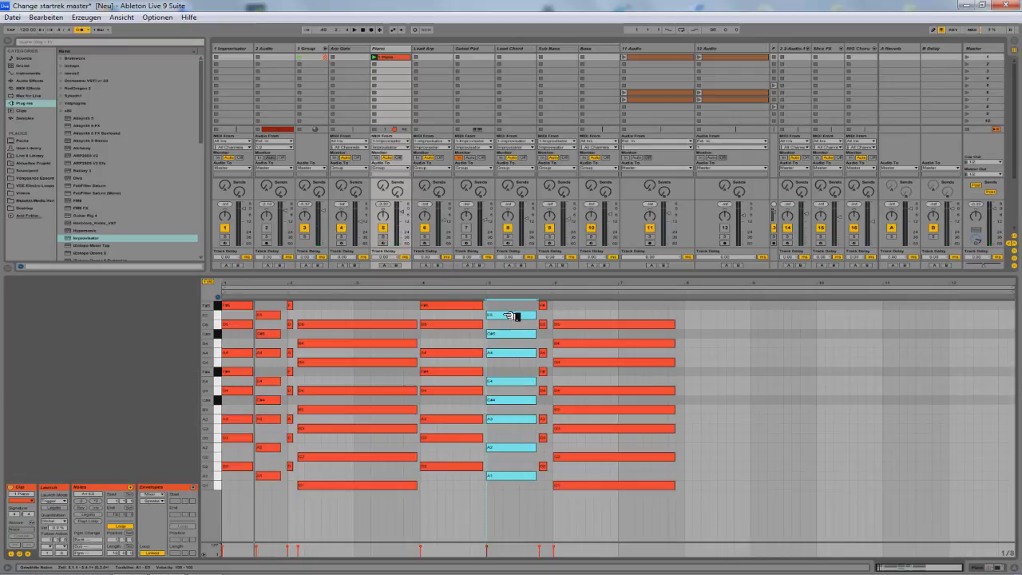
key(space)
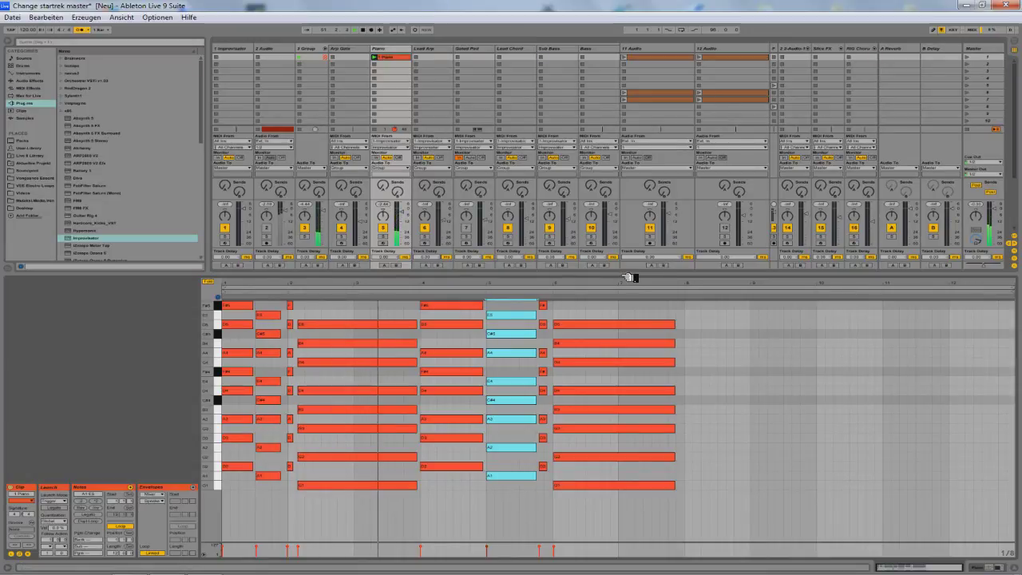
click(631, 60)
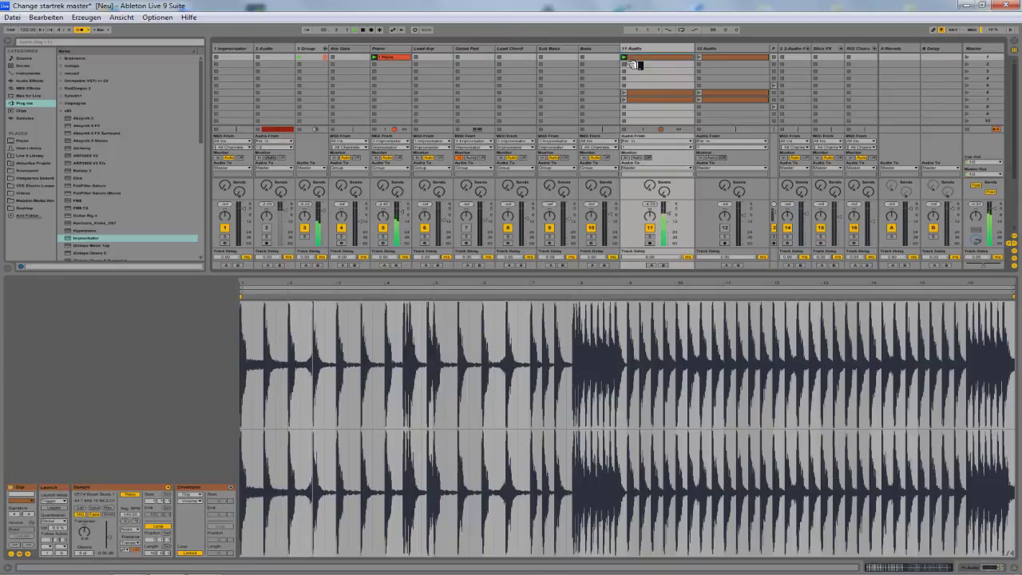
click(400, 59)
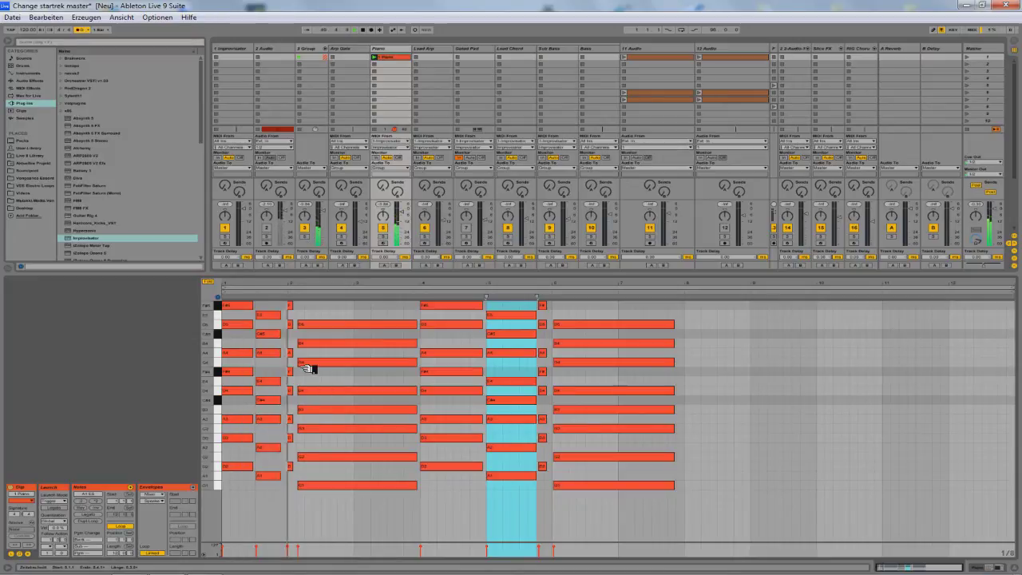
Move the first short D chord just ahead of bar 2 and the first G chord onto bar 2, checking against the 11 Audio clip.
drag(290, 305, 302, 382)
drag(301, 455, 290, 440)
key(space)
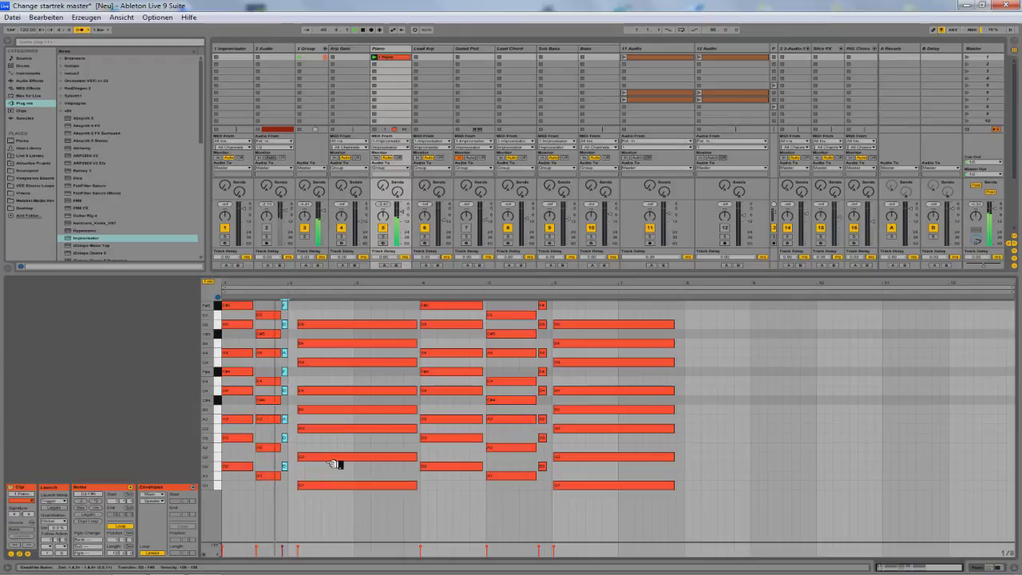
drag(310, 312, 367, 519)
drag(334, 414, 326, 412)
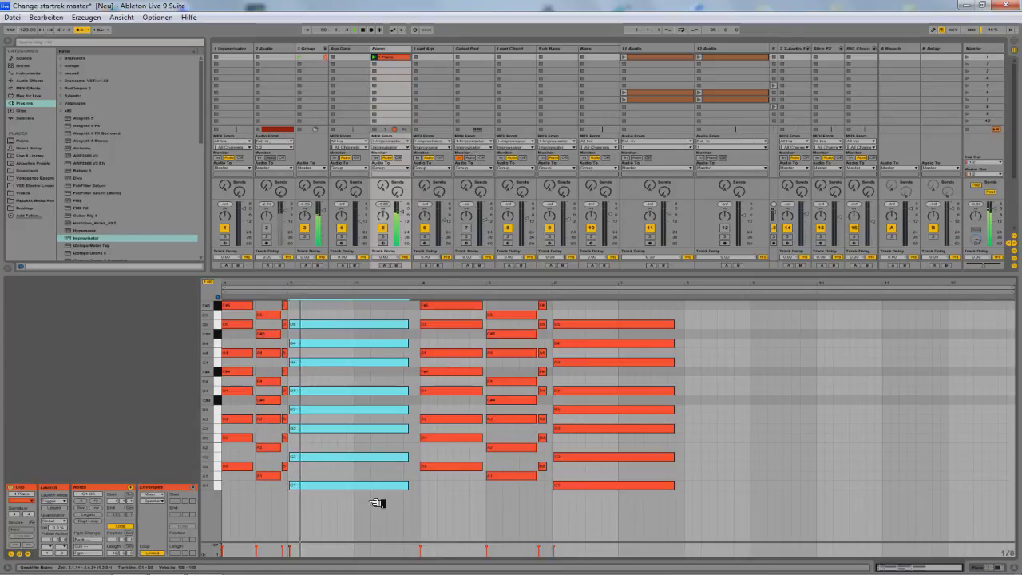
click(627, 57)
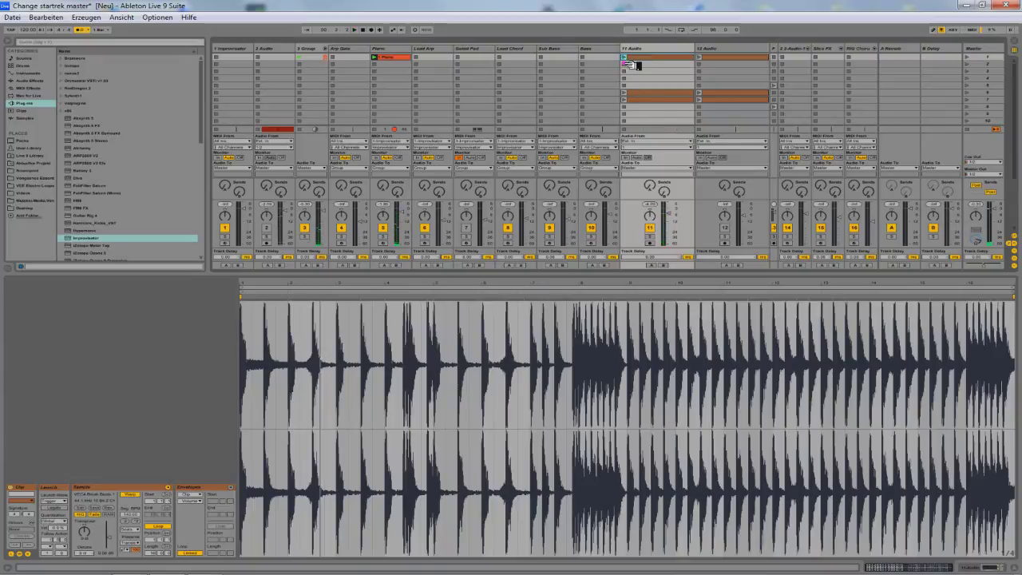
click(398, 60)
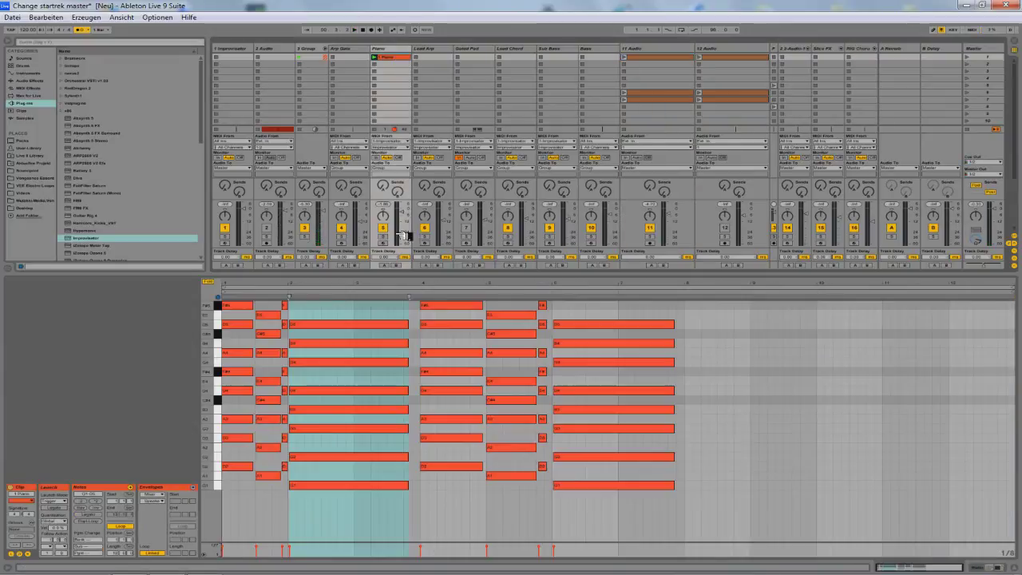
Shorten the first G chord to end at bar 3 and move the whole second chord group to start at bar 3.
drag(416, 302, 620, 493)
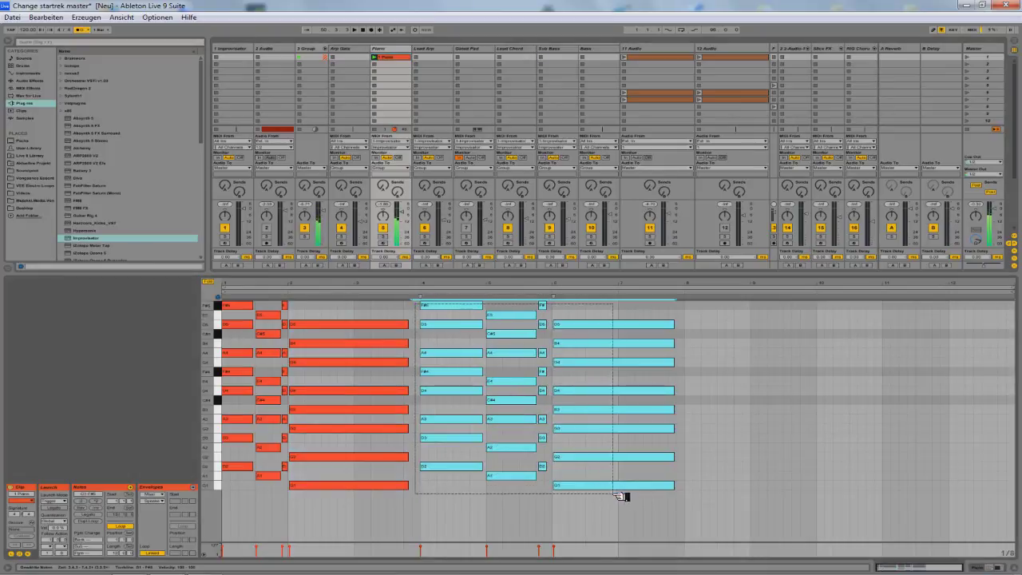
drag(361, 296, 361, 488)
key(space)
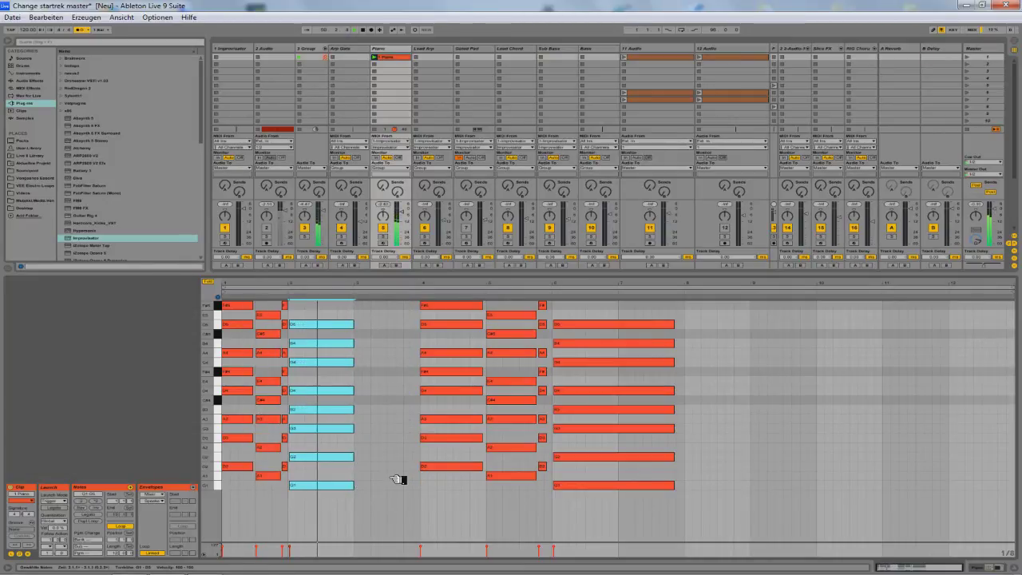
drag(411, 304, 615, 491)
drag(604, 456, 535, 456)
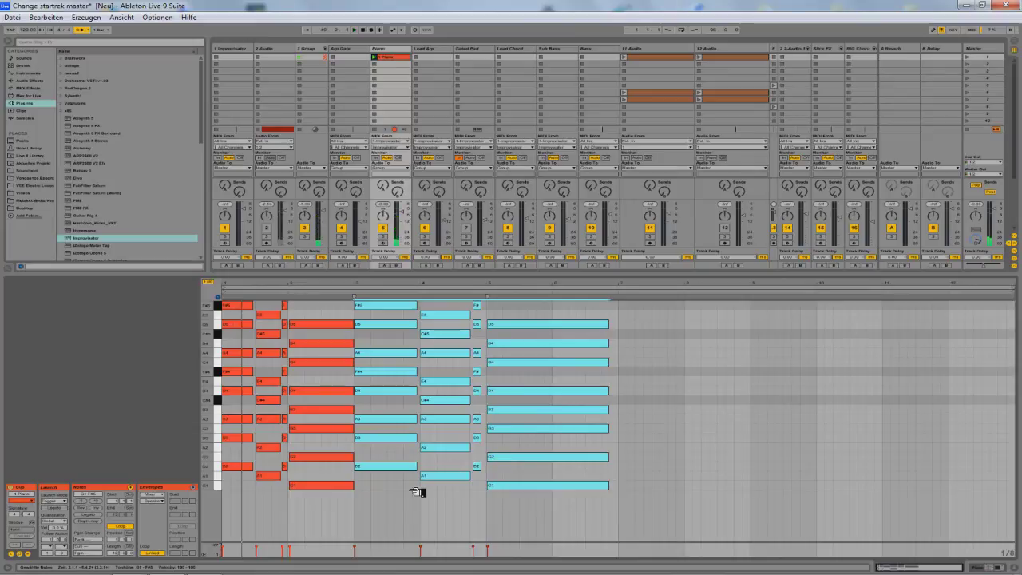
Shorten the D chord at bar 3 to half a bar and move the second A chord directly behind it.
drag(397, 490, 397, 308)
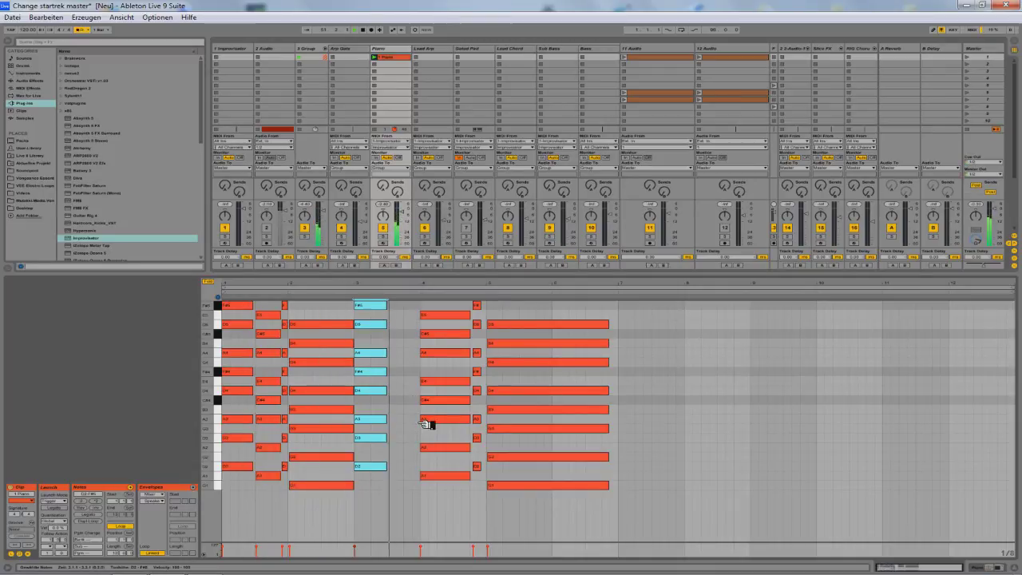
drag(413, 311, 458, 463)
drag(442, 422, 424, 406)
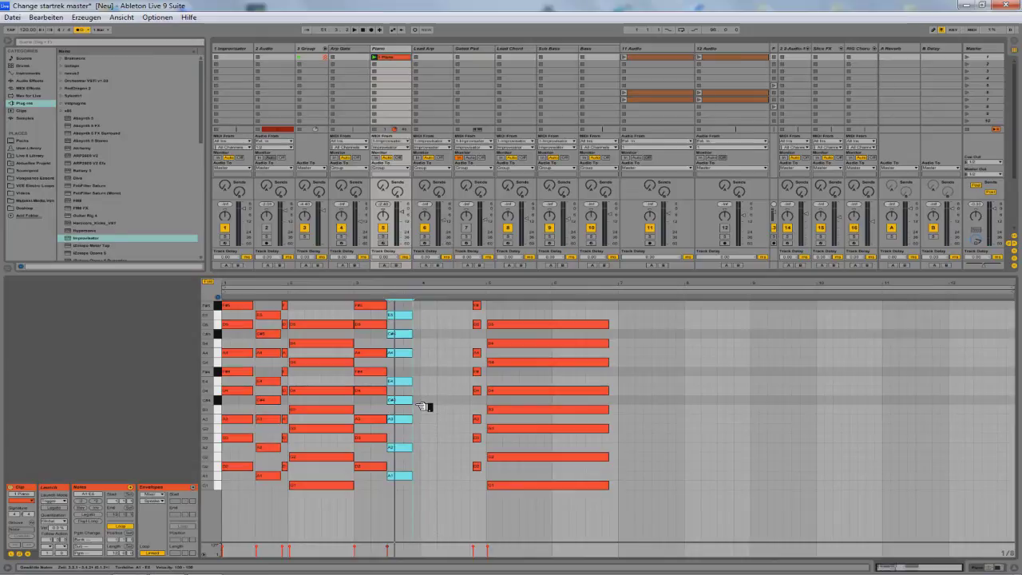
Move the second short D chord just ahead of bar 4 and place a copy of it shortly after bar 4.
drag(469, 305, 430, 438)
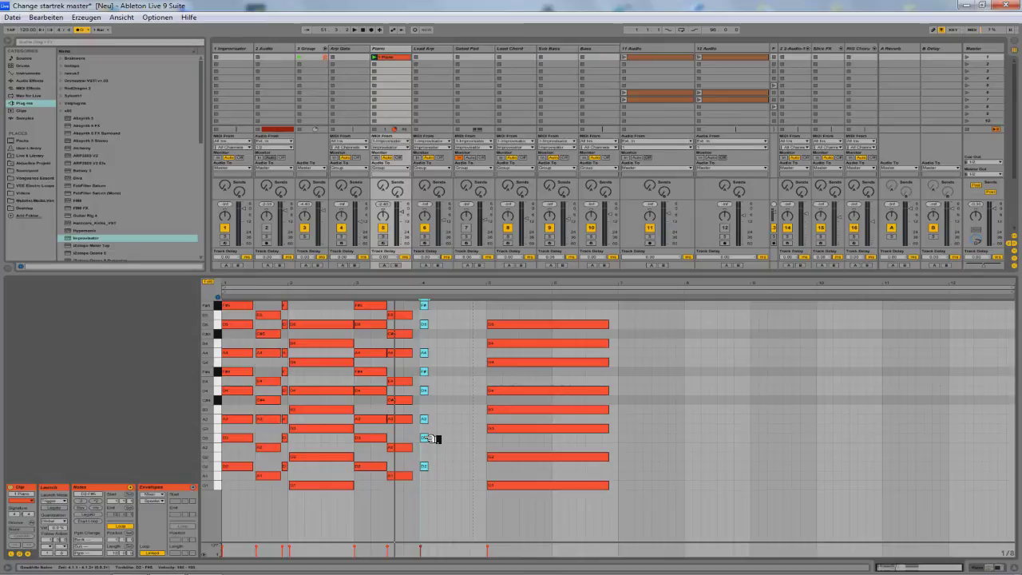
drag(430, 439, 427, 439)
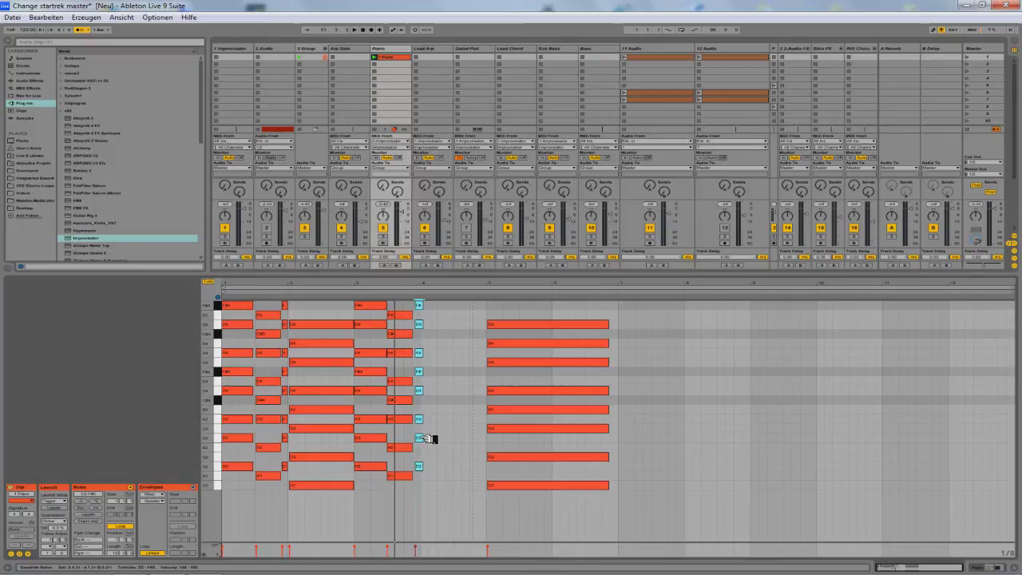
drag(439, 306, 416, 473)
drag(422, 421, 445, 422)
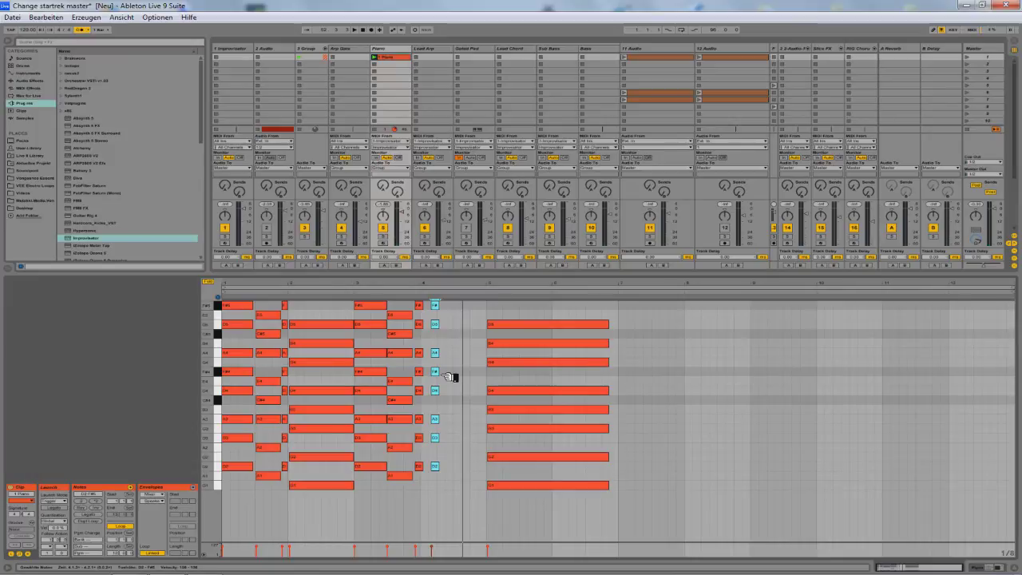
Shorten the second A chord to a brief hit, place a copy ahead of the following D chord, and play the result.
drag(427, 302, 431, 468)
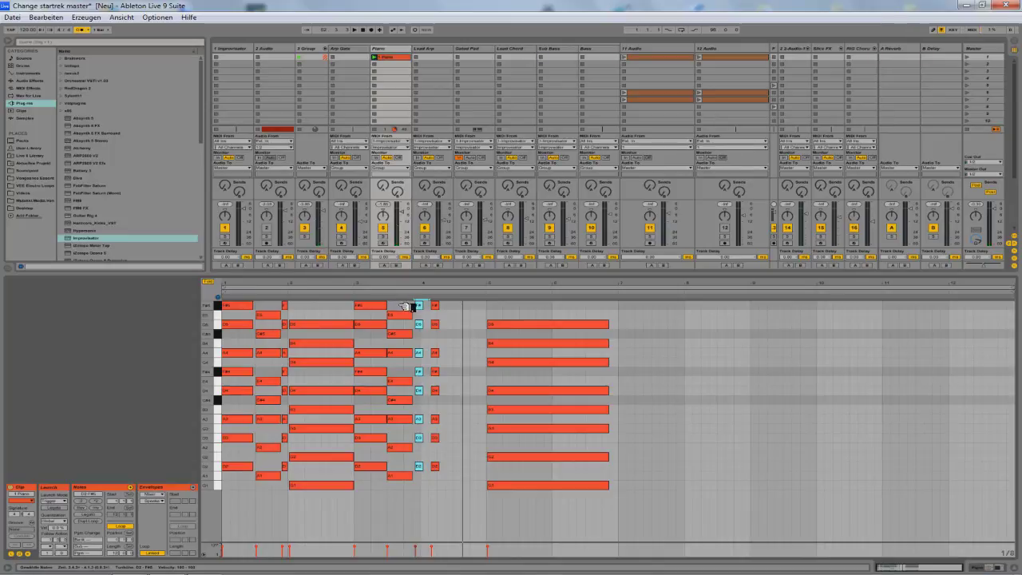
drag(401, 305, 410, 478)
key(space)
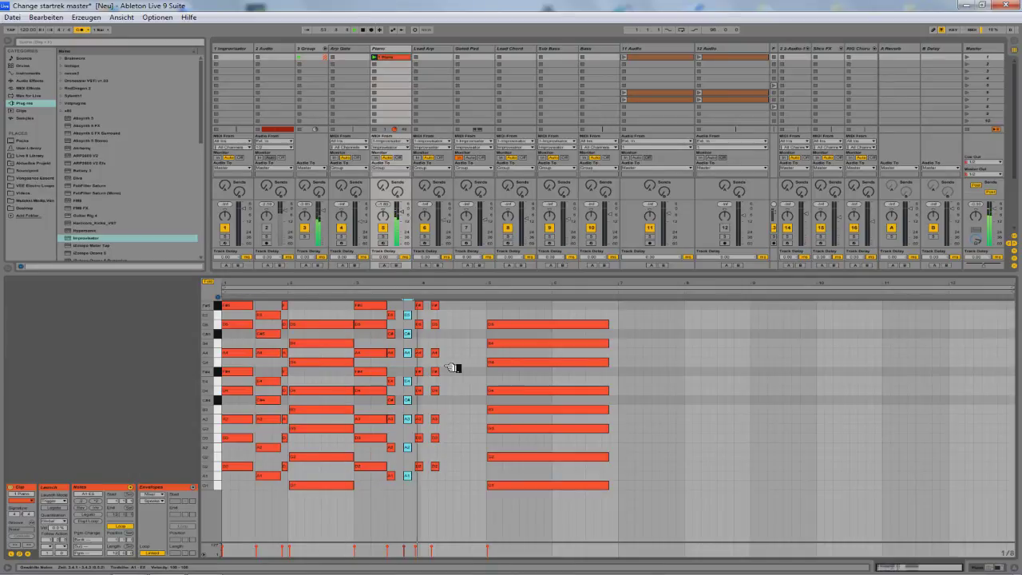
Move the short D chord before bar 4 directly behind the copied A chord.
drag(451, 302, 444, 479)
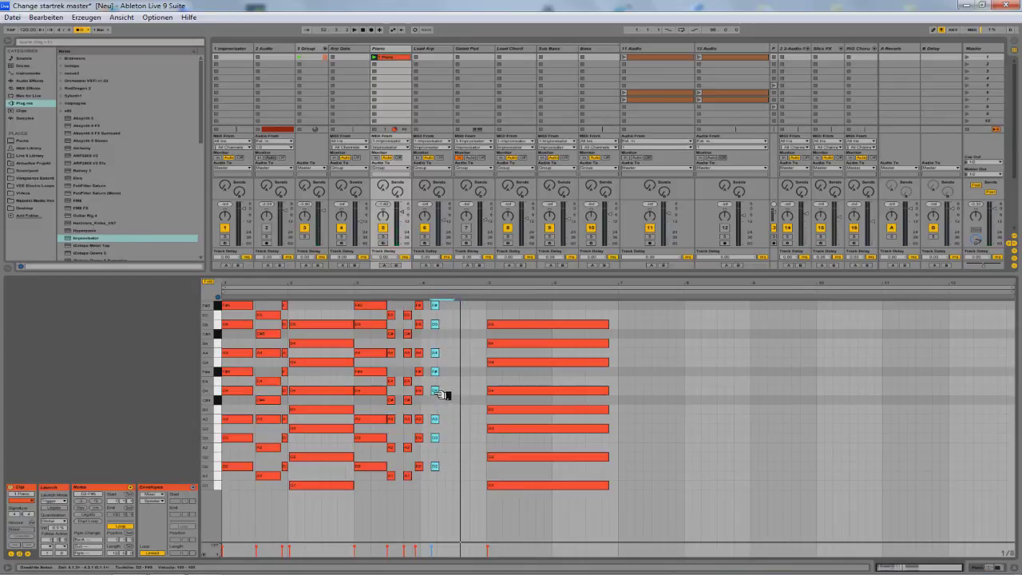
drag(435, 306, 418, 305)
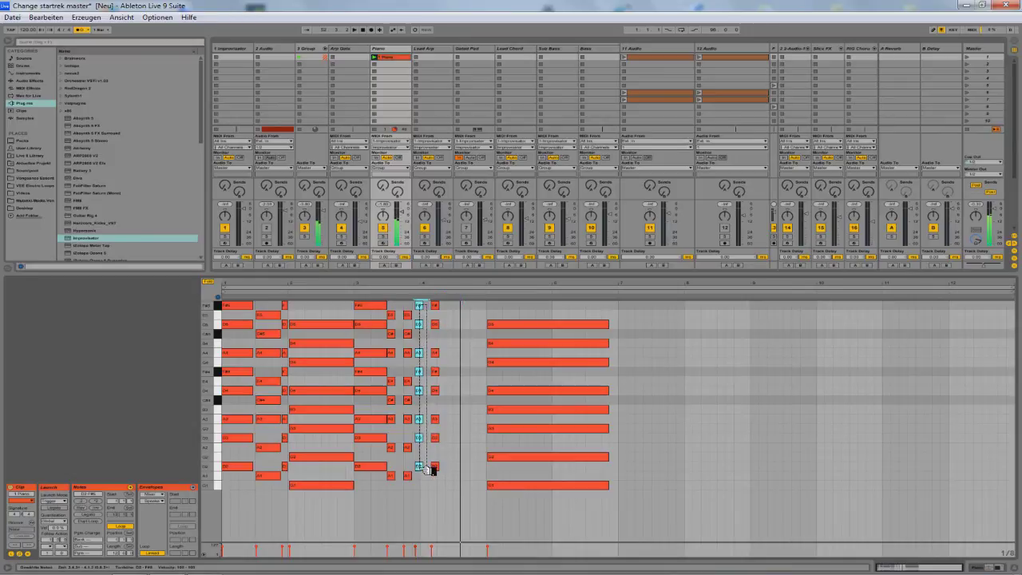
drag(424, 420, 421, 421)
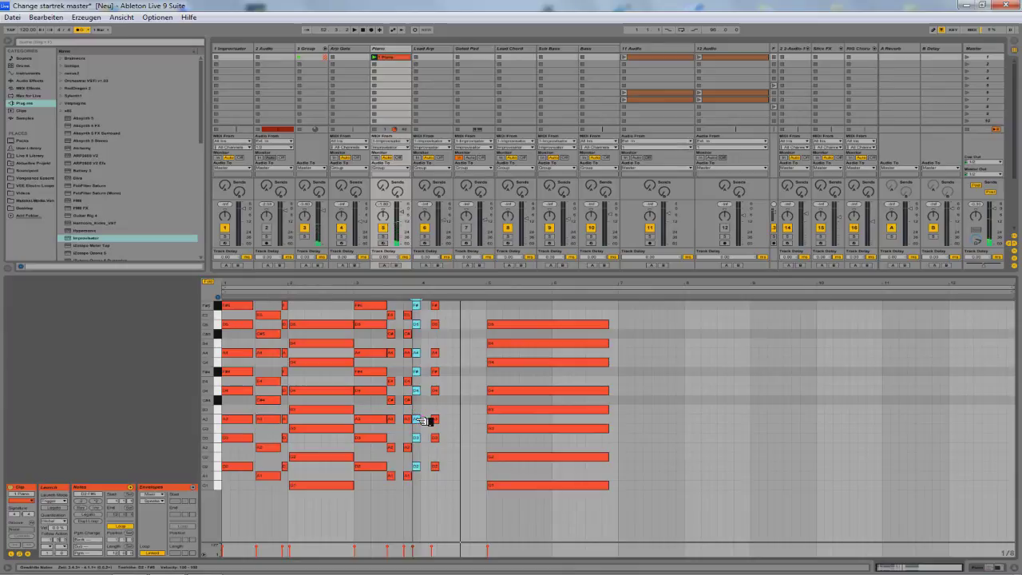
Move all notes of the short D chord after bar 4 directly behind the preceding short D chord.
click(439, 420)
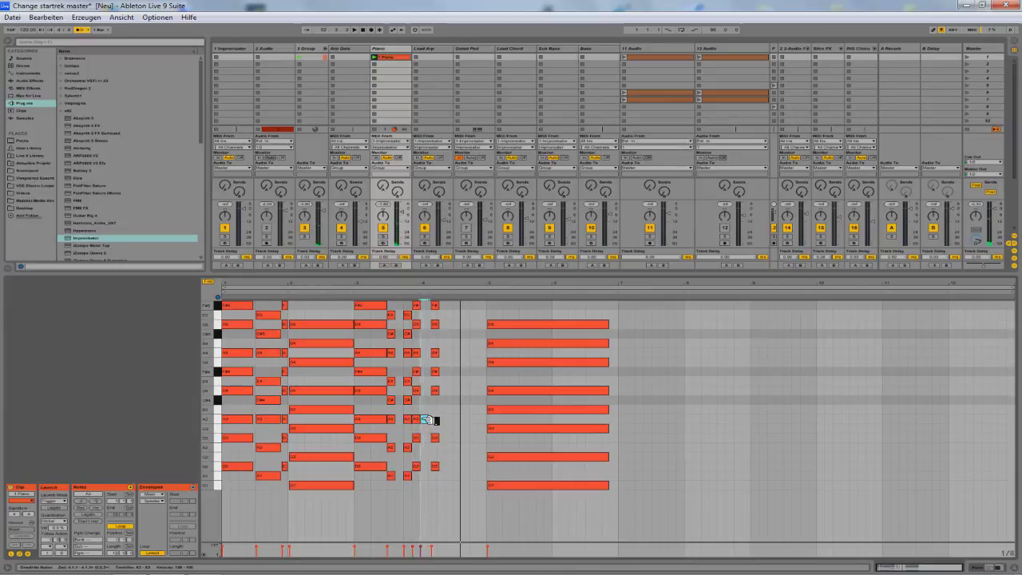
drag(450, 301, 432, 373)
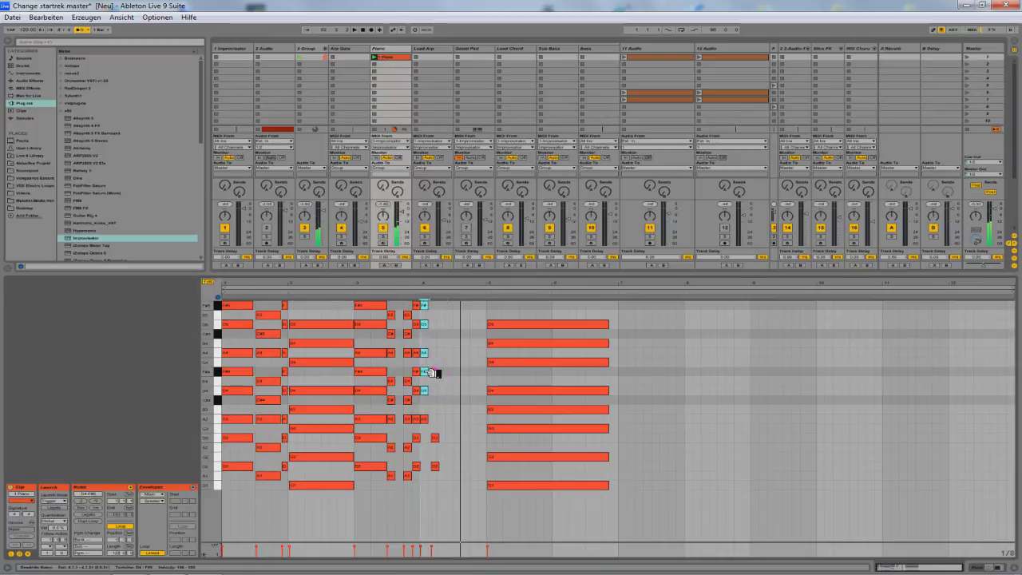
drag(445, 431, 440, 473)
drag(440, 438, 428, 438)
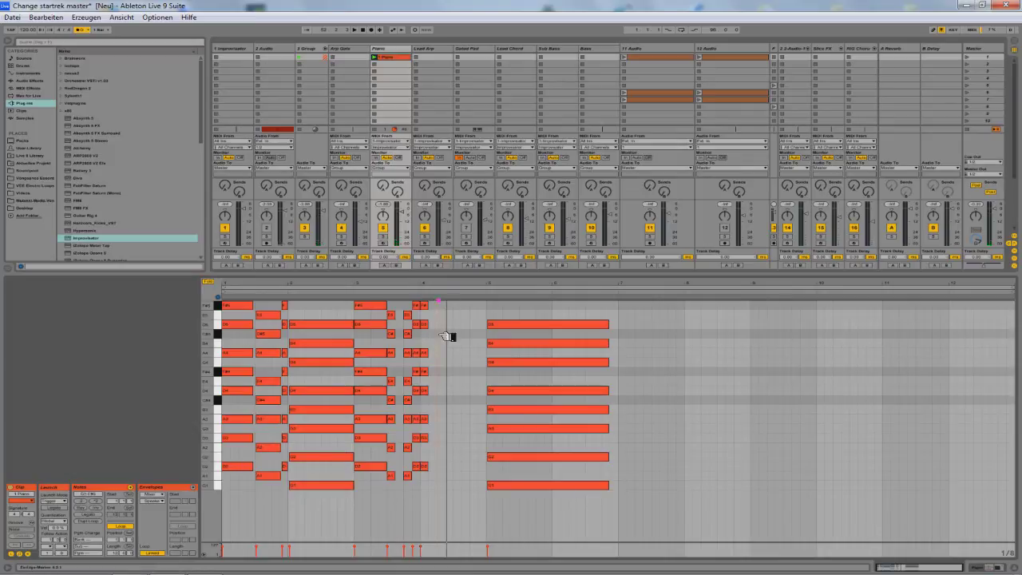
click(434, 438)
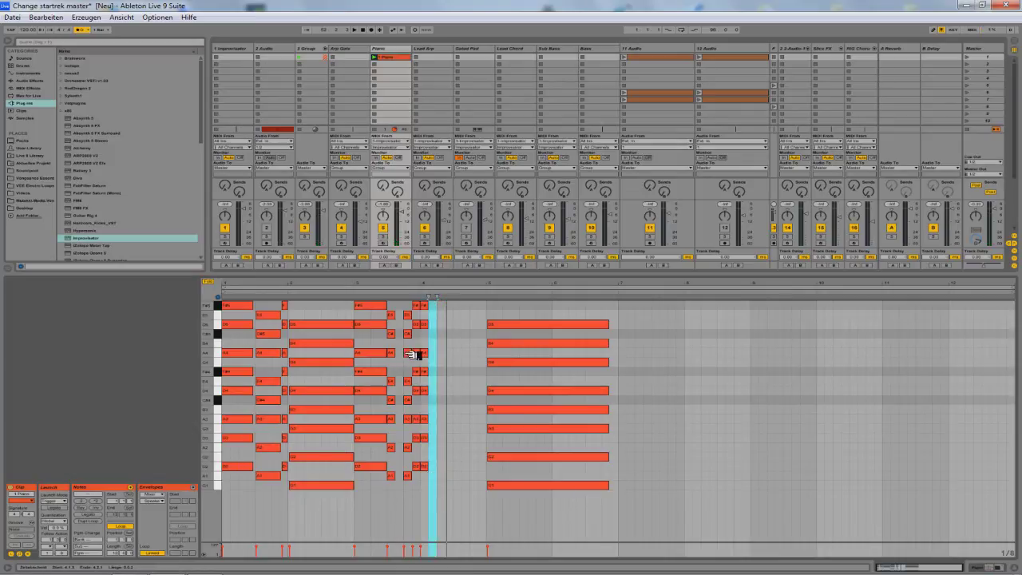
Shift the two adjoining short D chords together to a quarter bar after bar 4.
drag(444, 303, 426, 474)
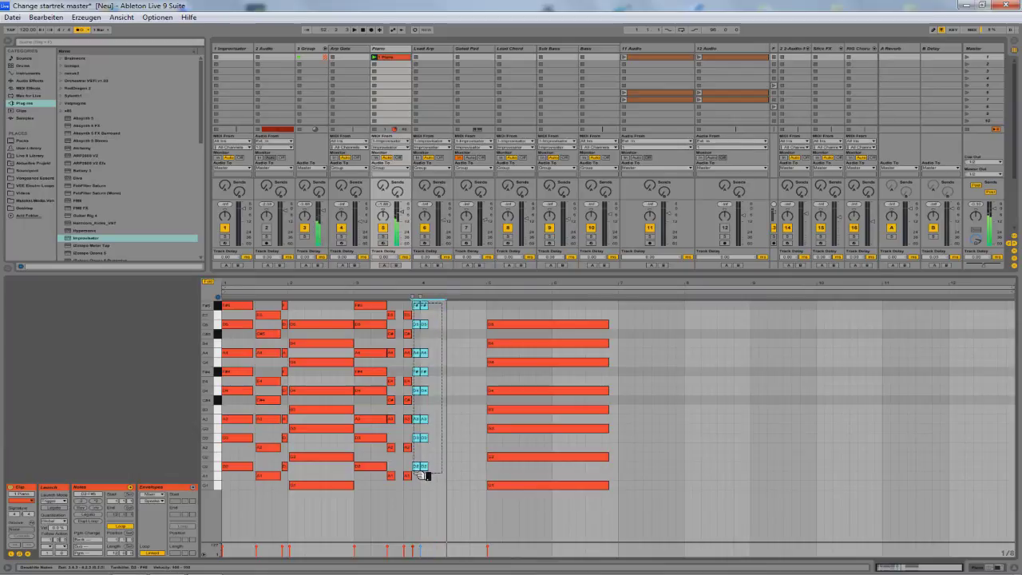
drag(421, 373, 448, 371)
drag(422, 308, 411, 488)
Delete all chords from bar 3 onwards, keeping only the first chord group.
drag(647, 305, 398, 498)
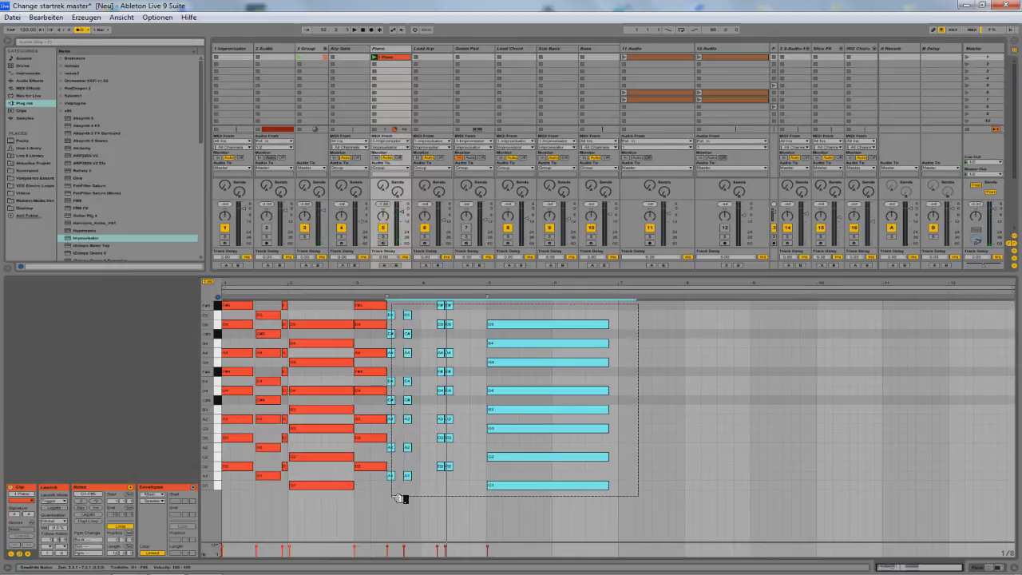
key(Delete)
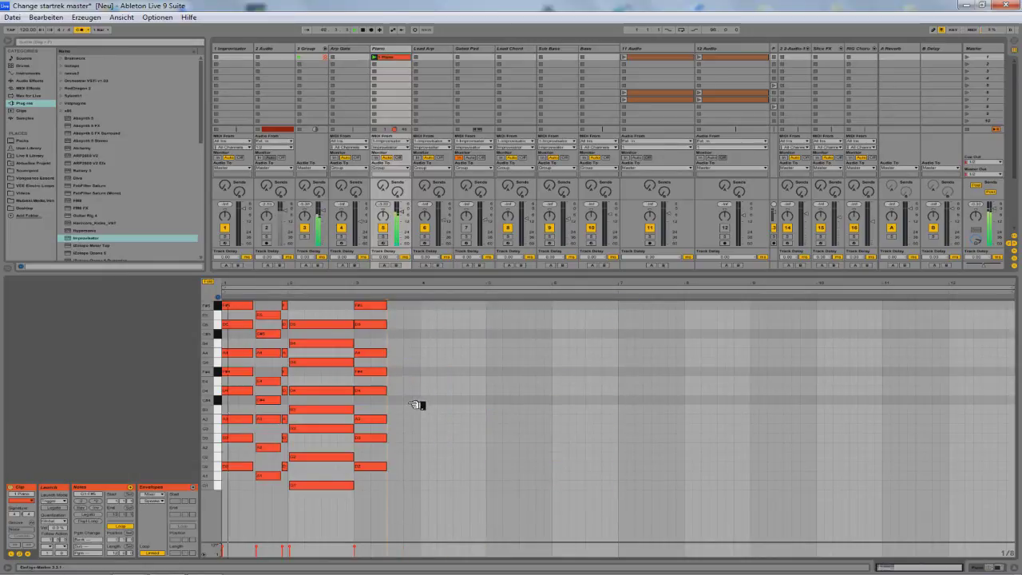
drag(413, 301, 381, 489)
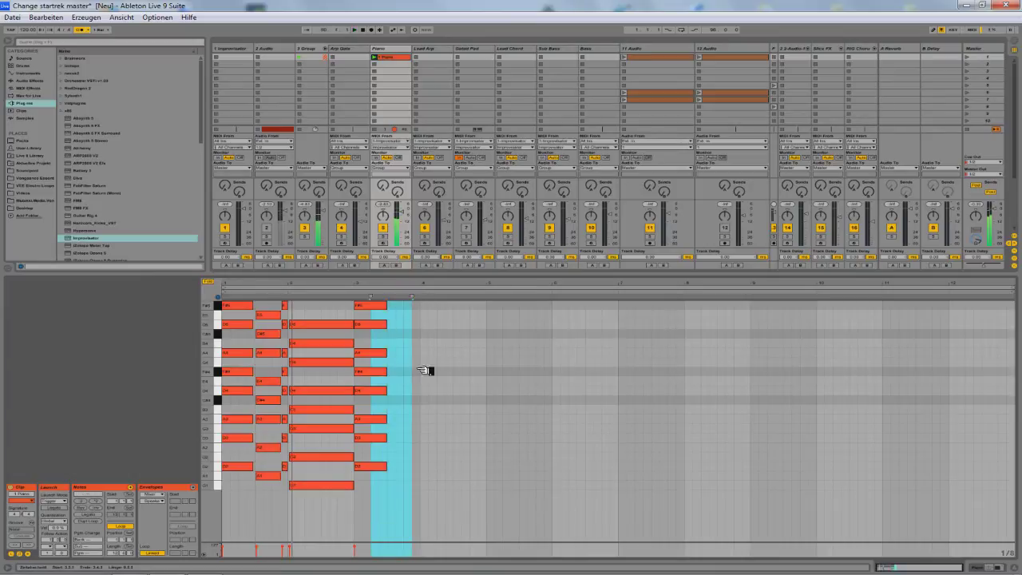
click(412, 307)
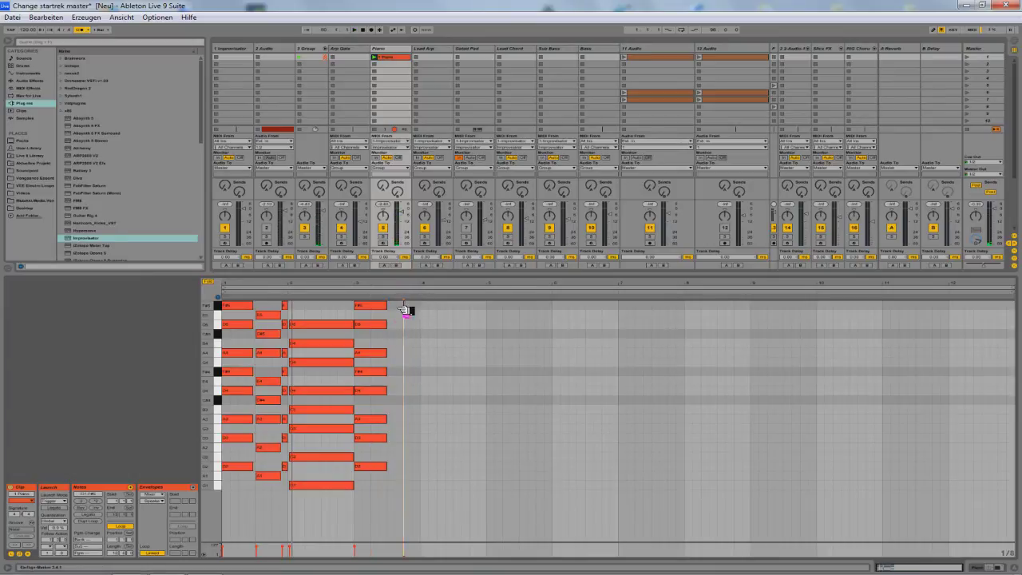
drag(408, 305, 376, 486)
key(Delete)
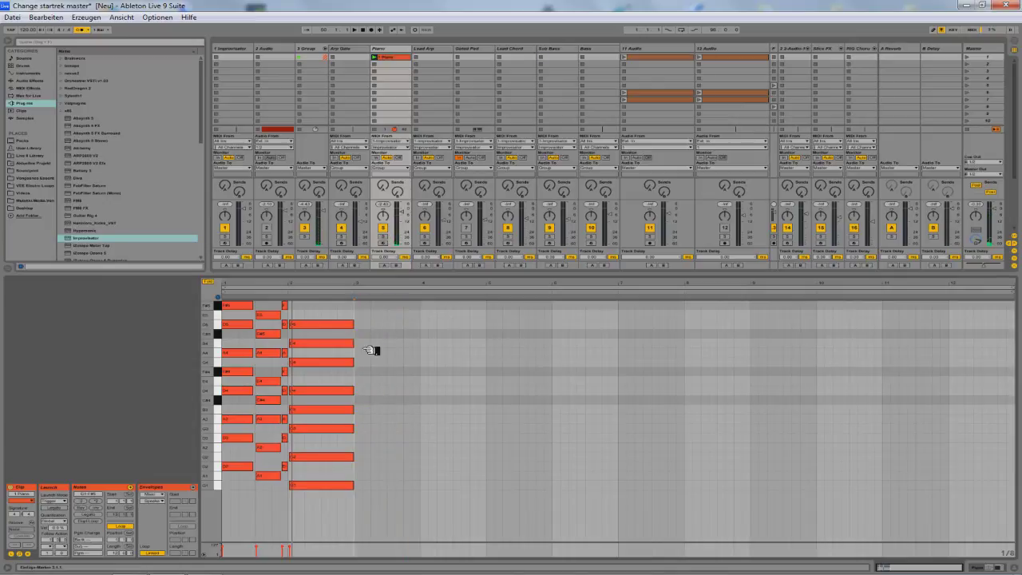
click(372, 319)
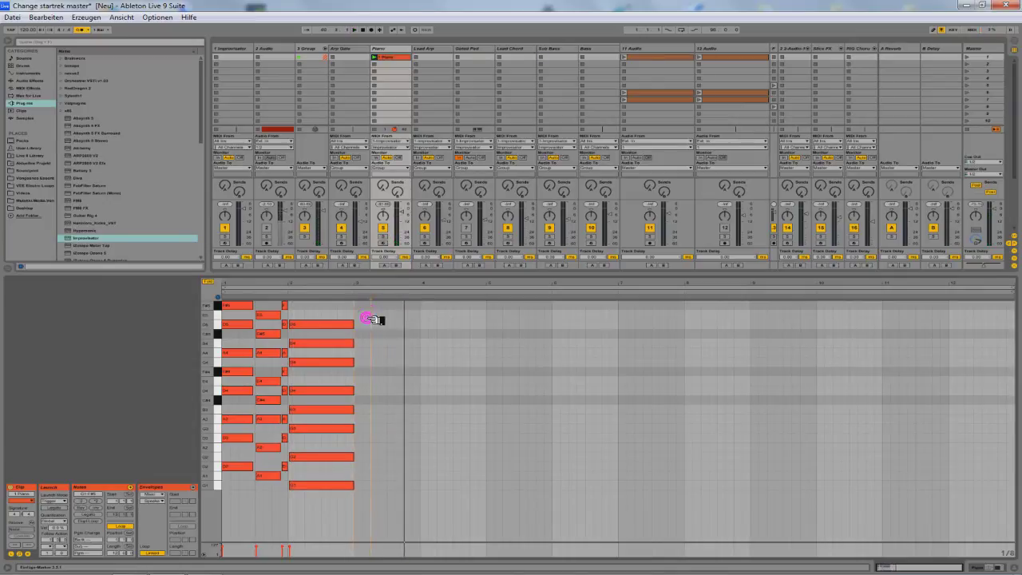
Copy the complete first chord group to start at bar 4 and play it back.
drag(363, 327, 230, 492)
drag(231, 371, 440, 375)
key(space)
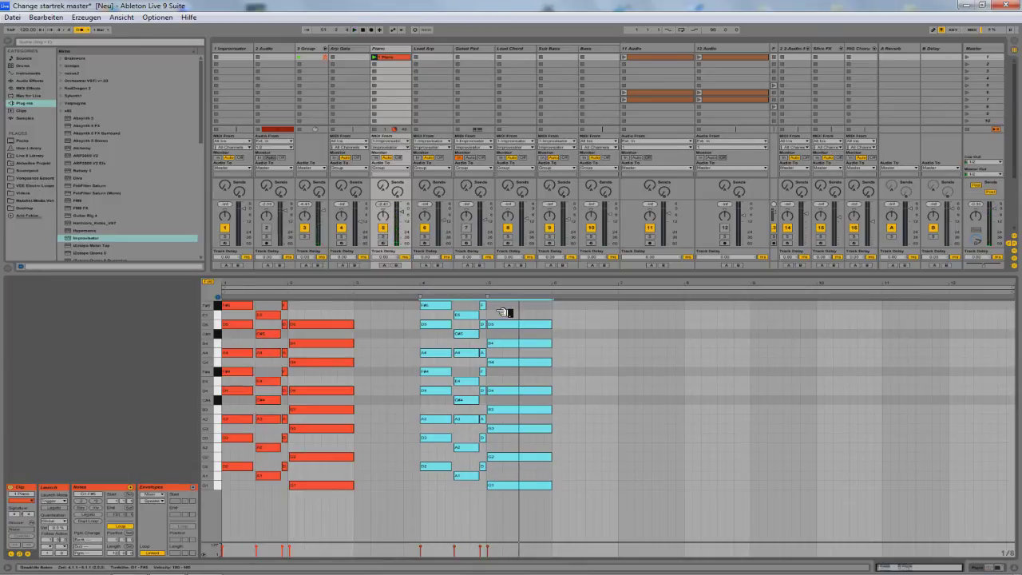
Try to start the copied G chord a quarter bar later and insert a copy of the short D chord just after bar 5.
drag(501, 312, 506, 488)
drag(492, 306, 497, 438)
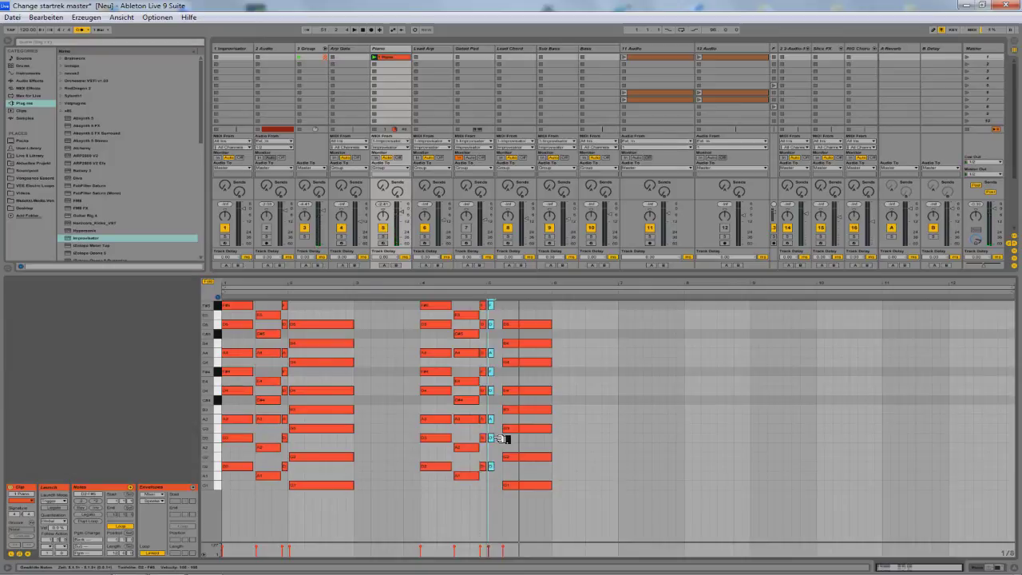
drag(497, 439, 495, 438)
key(space)
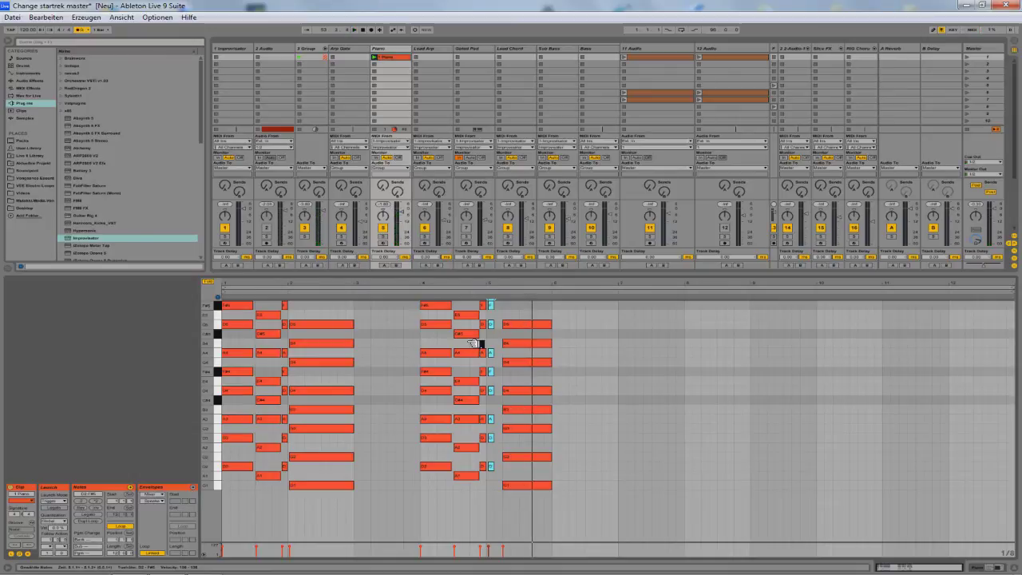
Undo the inserted D chord copy and the later start of the copied G chord.
click(478, 335)
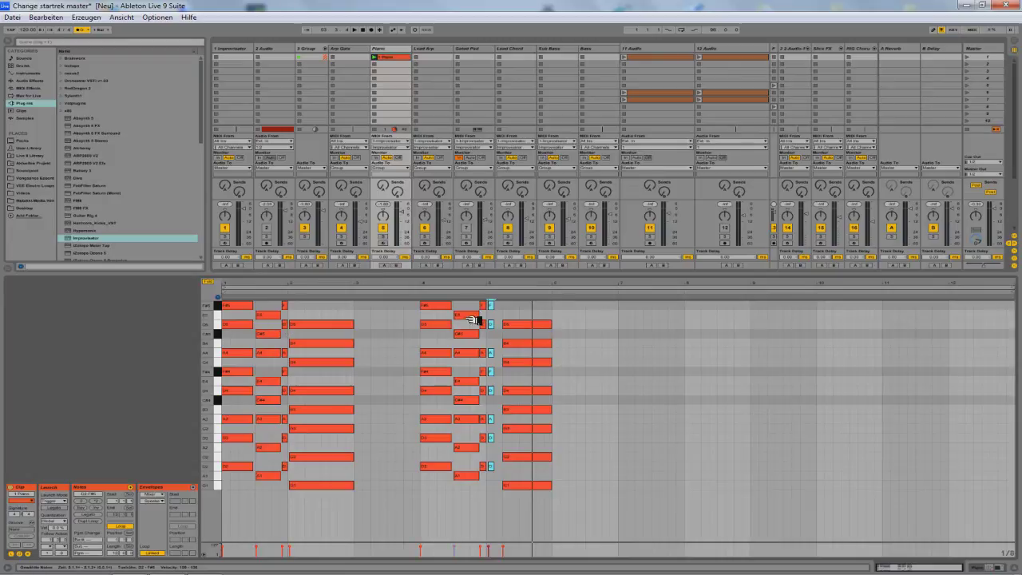
key(ctrl+z)
key(ctrl+z)
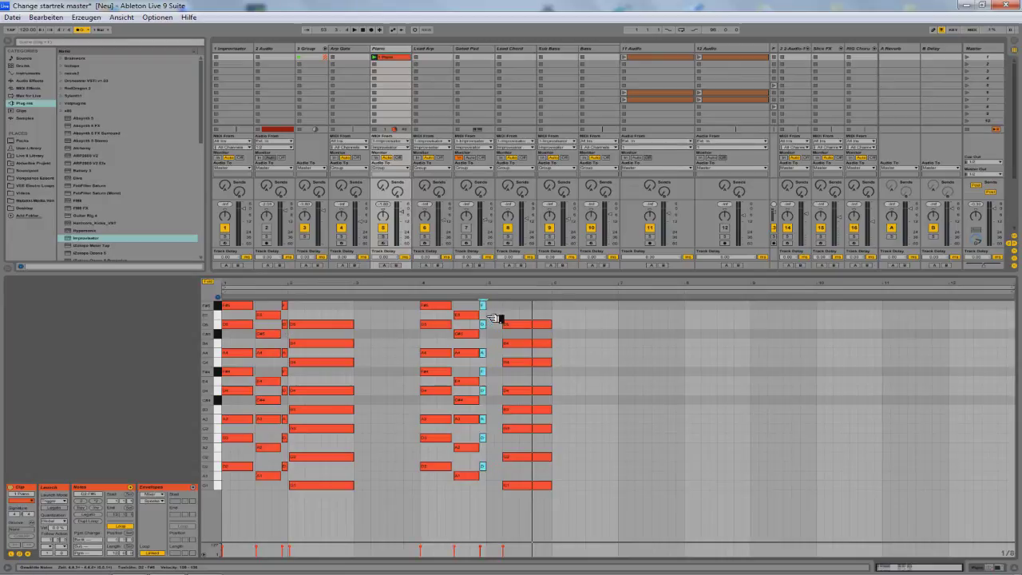
Shorten the A chord in the bar 4 group, add a copy before the short D chord, and check against the 11 Audio clip.
drag(464, 302, 471, 478)
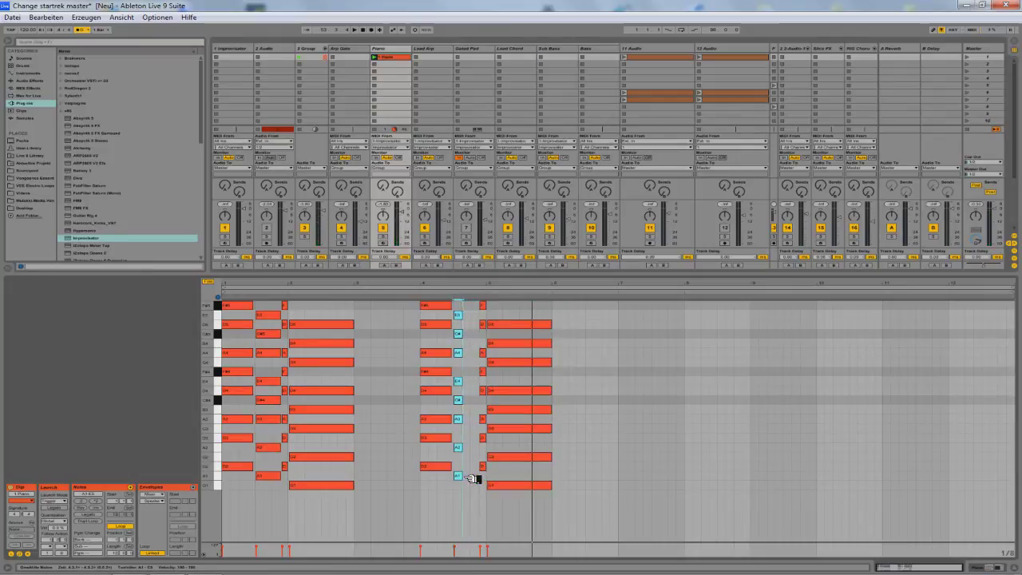
click(467, 477)
drag(470, 310, 480, 479)
key(space)
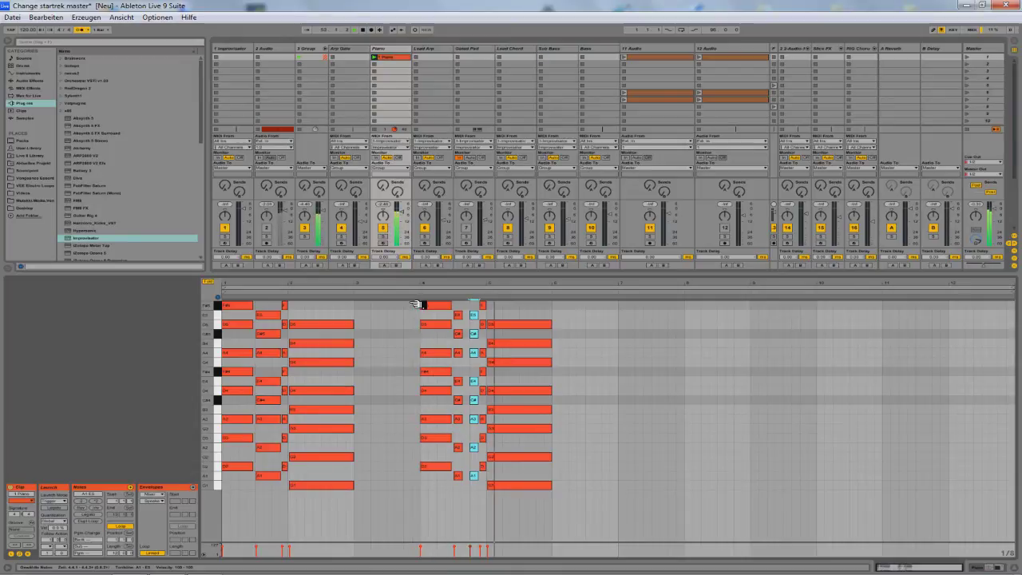
click(633, 61)
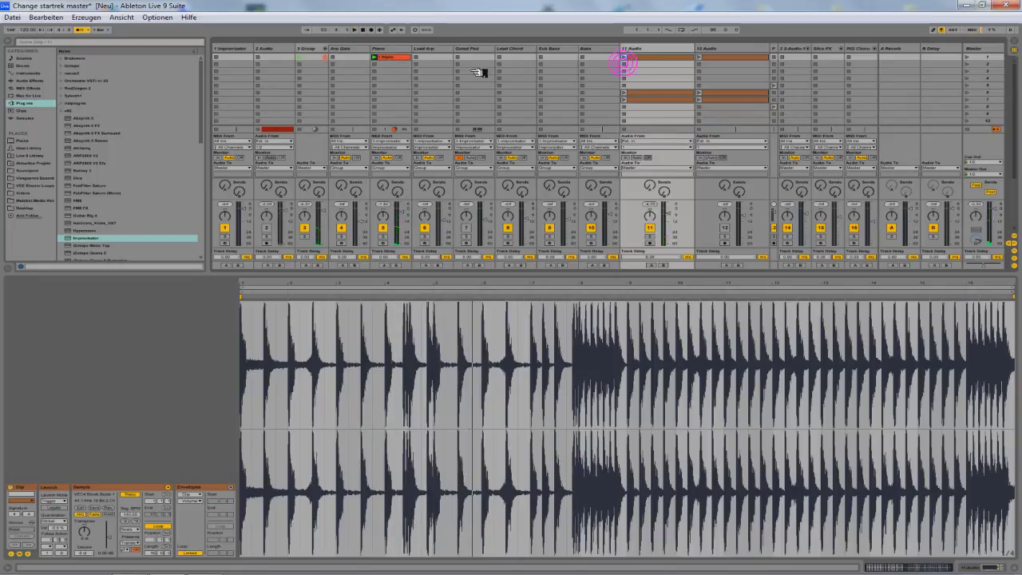
Try a copy of the Piano clip on the Lead Arp track, play it, and remove it again.
click(399, 58)
drag(417, 62, 420, 61)
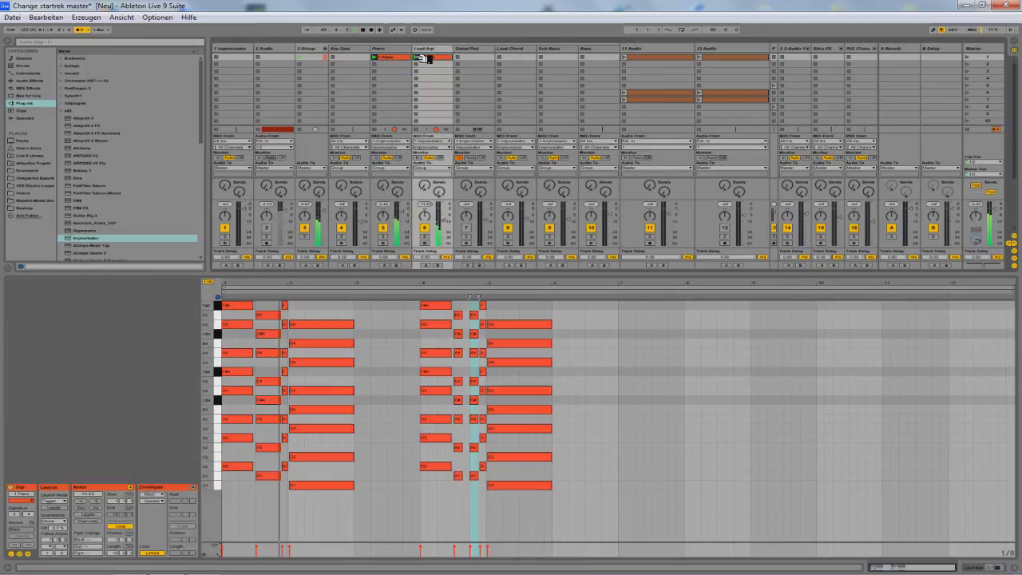
key(space)
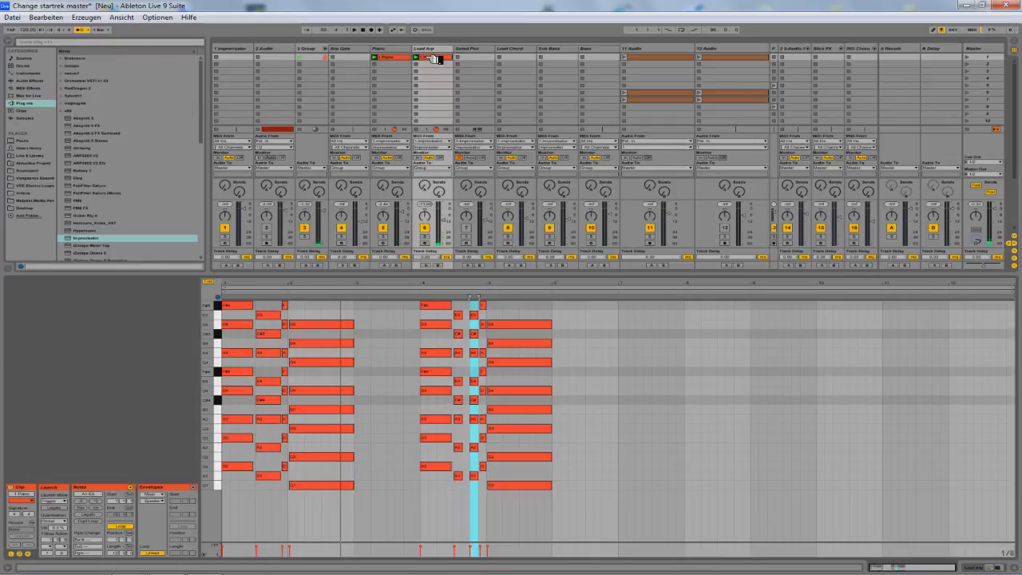
key(Delete)
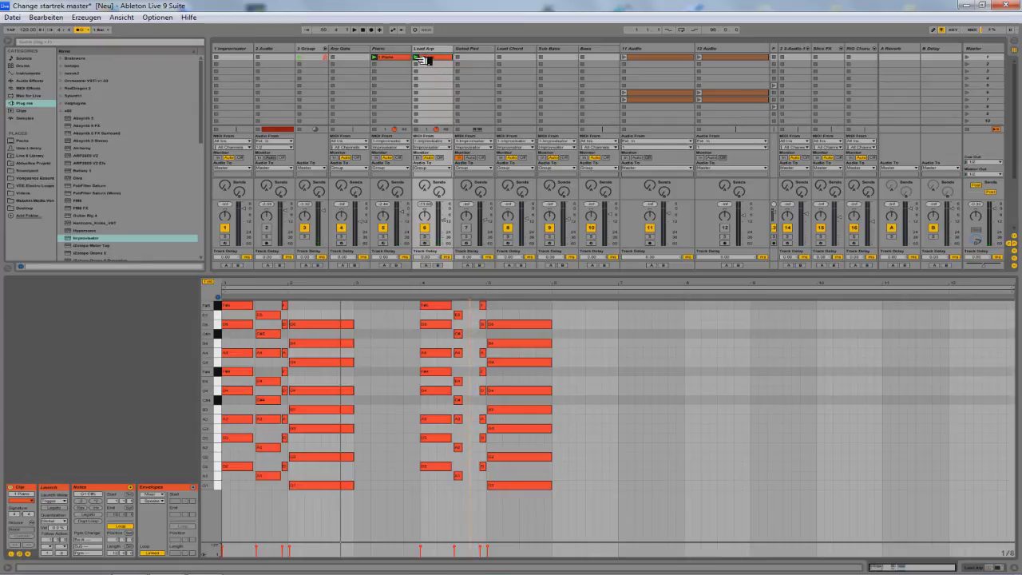
key(ctrl+z)
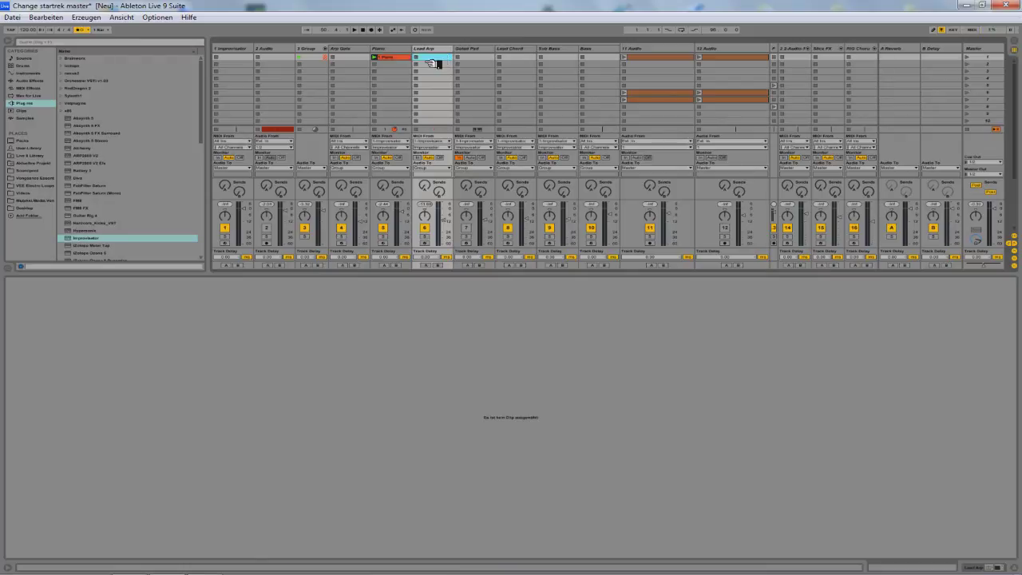
Reopen the Piano clip and turn off note folding so the full pitch range above the chords is available.
click(399, 58)
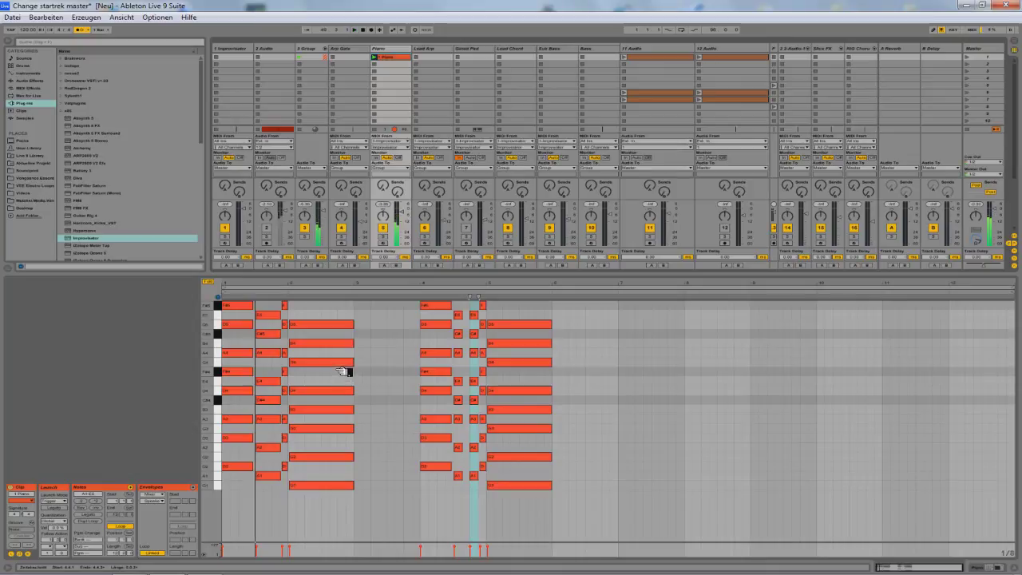
click(211, 280)
scroll(636, 381, down, 1)
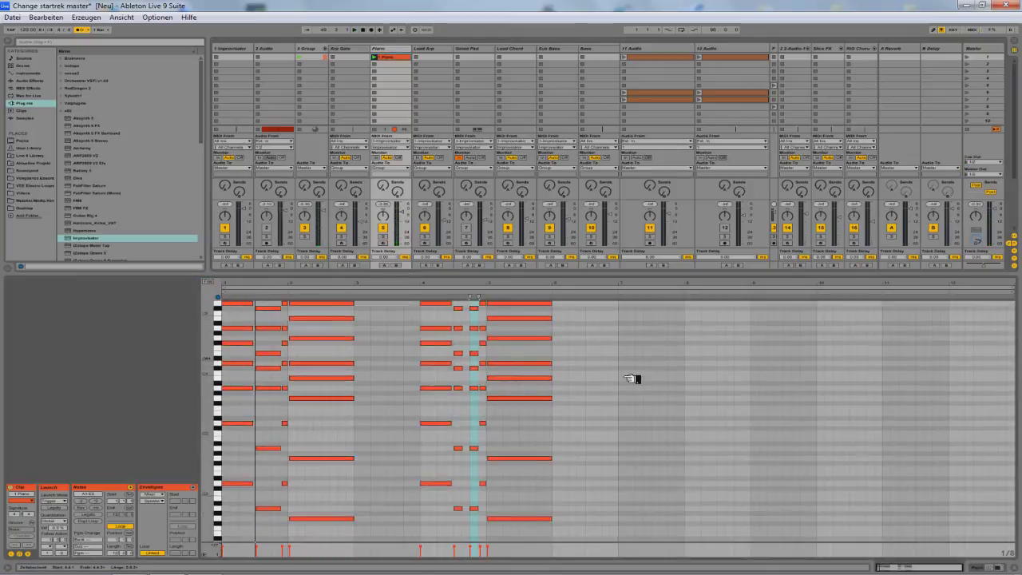
scroll(636, 380, up, 3)
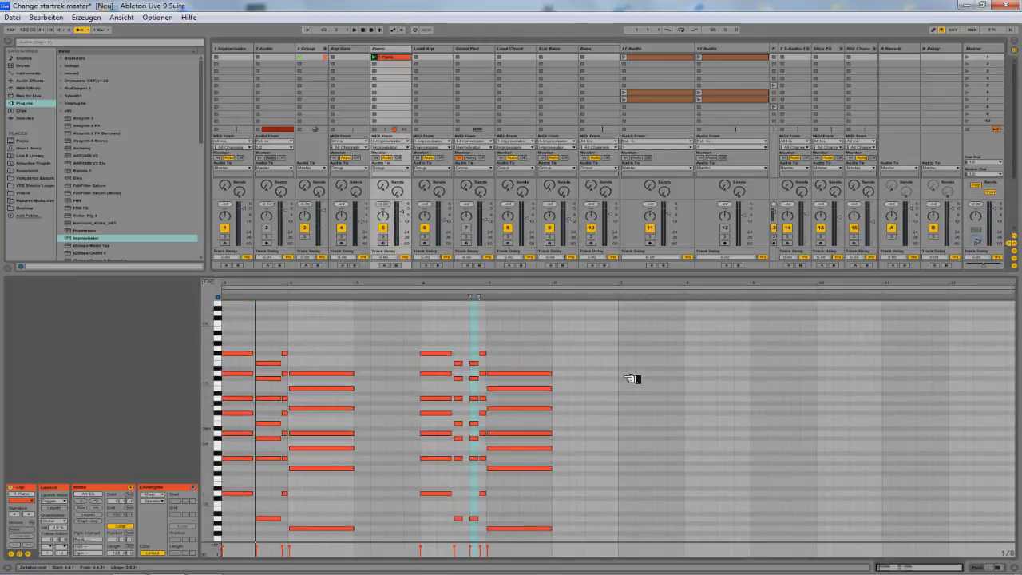
double_click(249, 324)
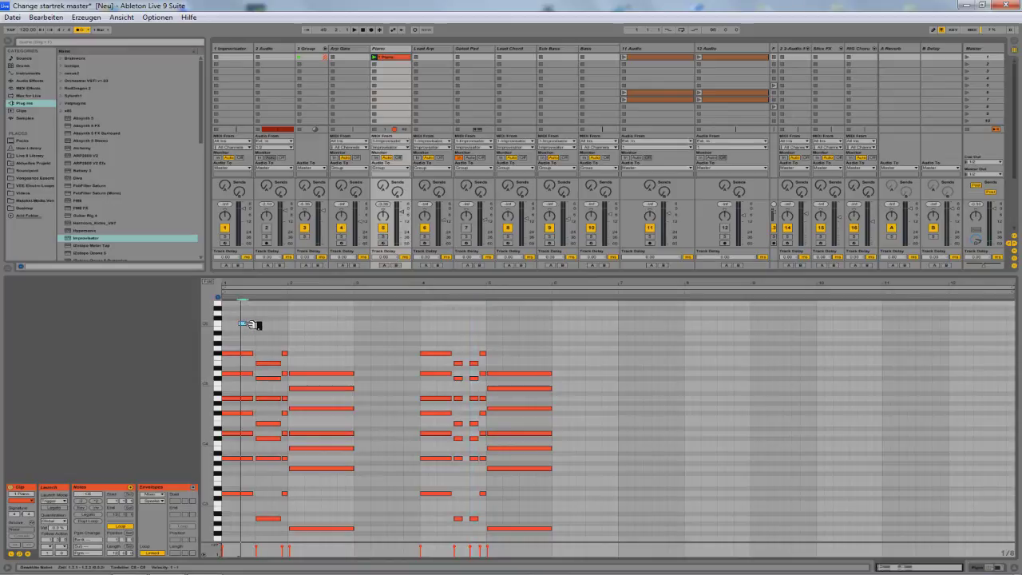
double_click(261, 314)
shift+click(252, 322)
key(Delete)
drag(279, 345, 302, 362)
click(295, 340)
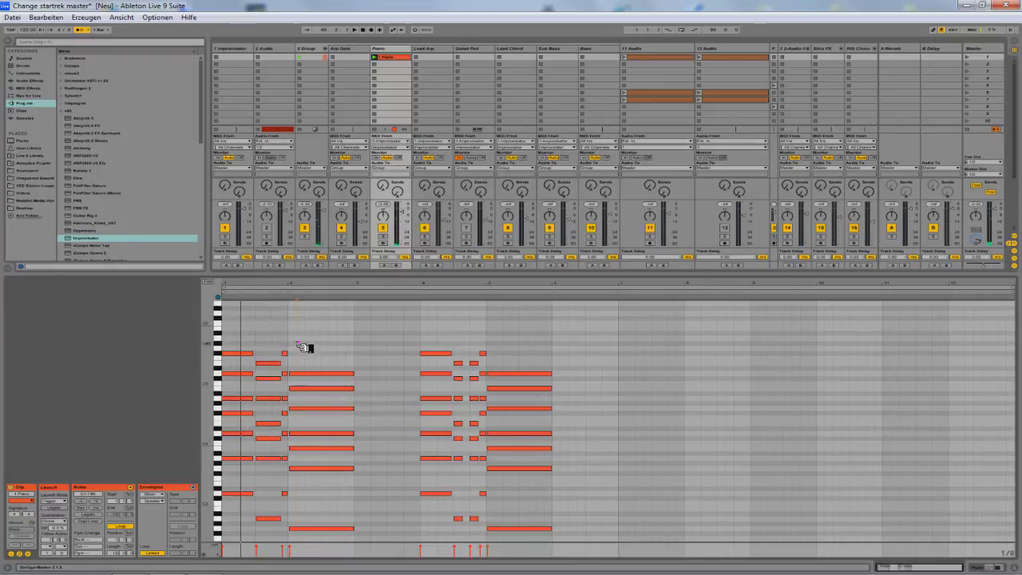
Add a short A note at the end of the first D chord and a short B note directly after it, above the chords.
double_click(254, 338)
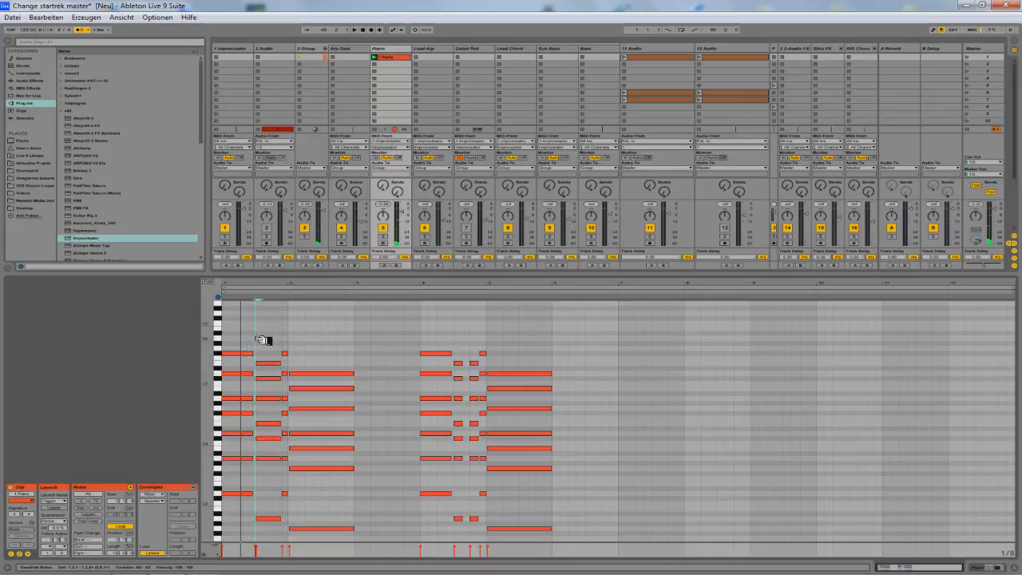
double_click(259, 328)
drag(261, 328, 259, 328)
key(space)
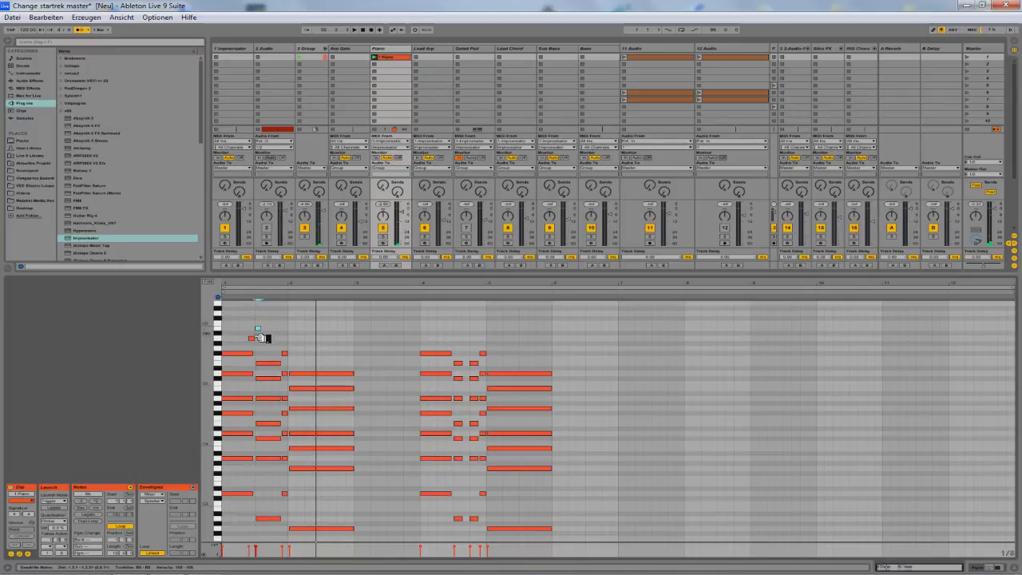
Try an extra short A note beside the existing one above the end of the first D chord, play it, and remove it again.
drag(248, 338, 259, 339)
double_click(259, 334)
key(space)
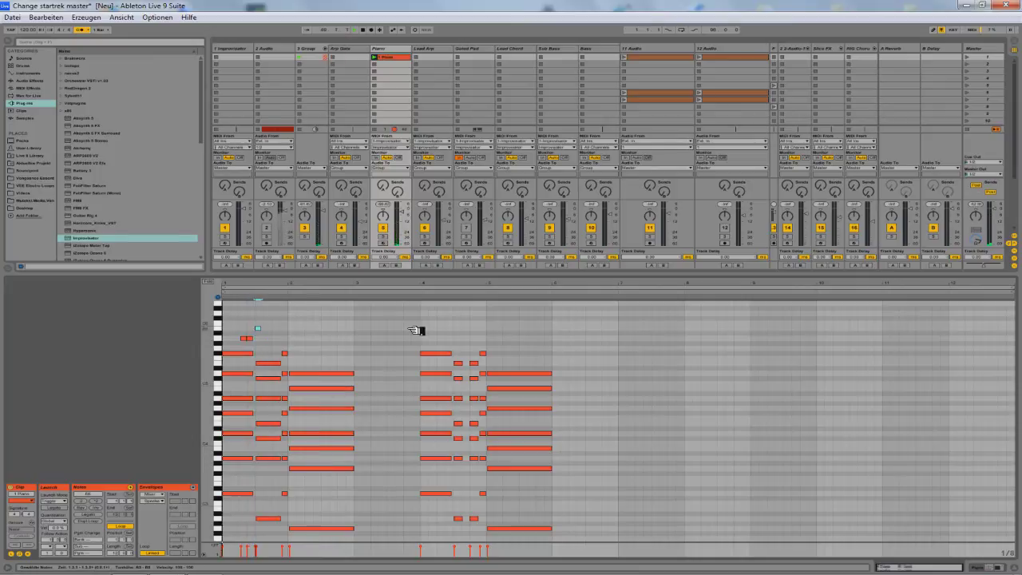
click(249, 338)
double_click(244, 338)
Try the second melody note at the pitches C, G and A, playing the clip after each change.
drag(265, 330, 263, 324)
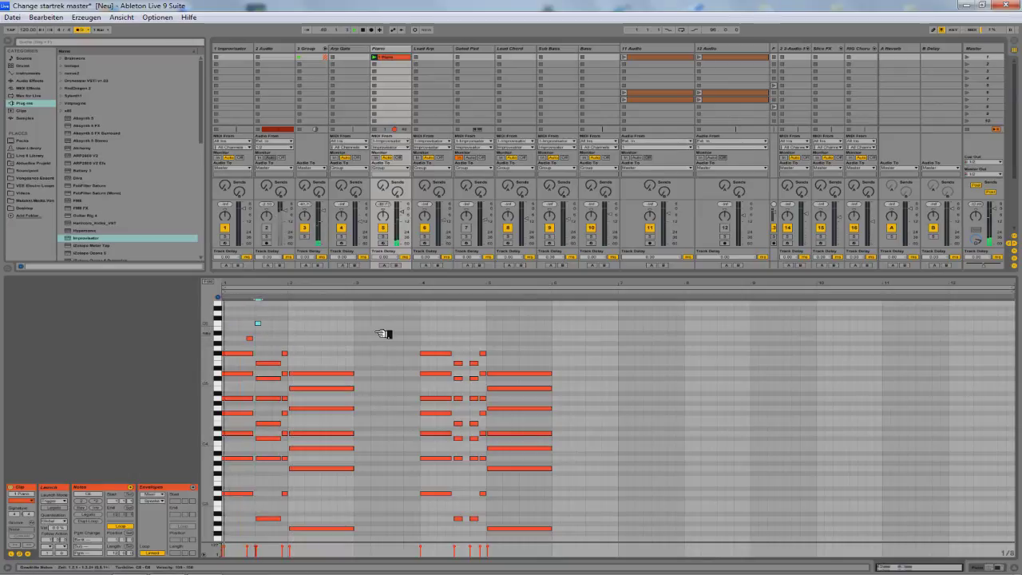
key(space)
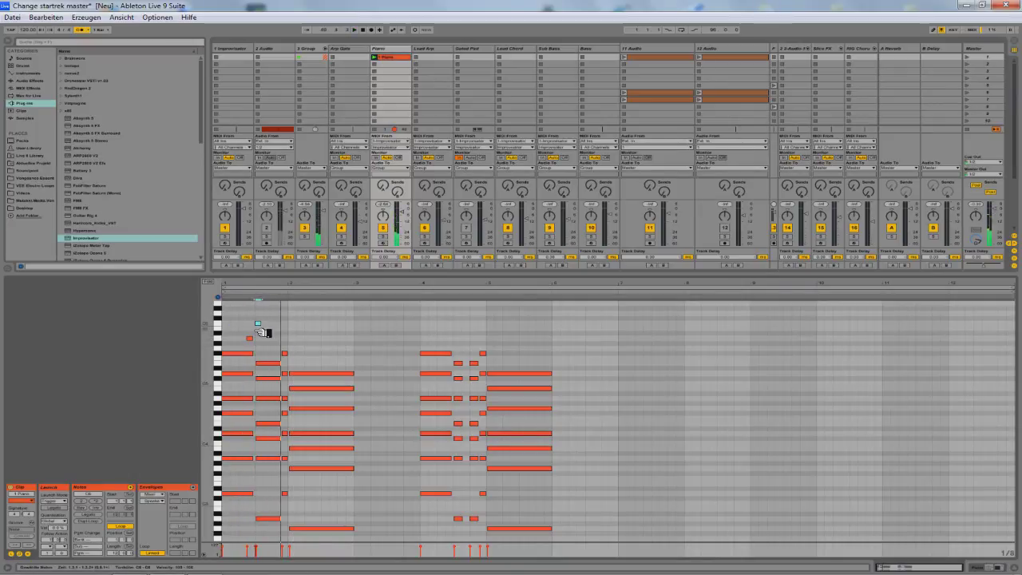
drag(257, 324, 257, 329)
key(space)
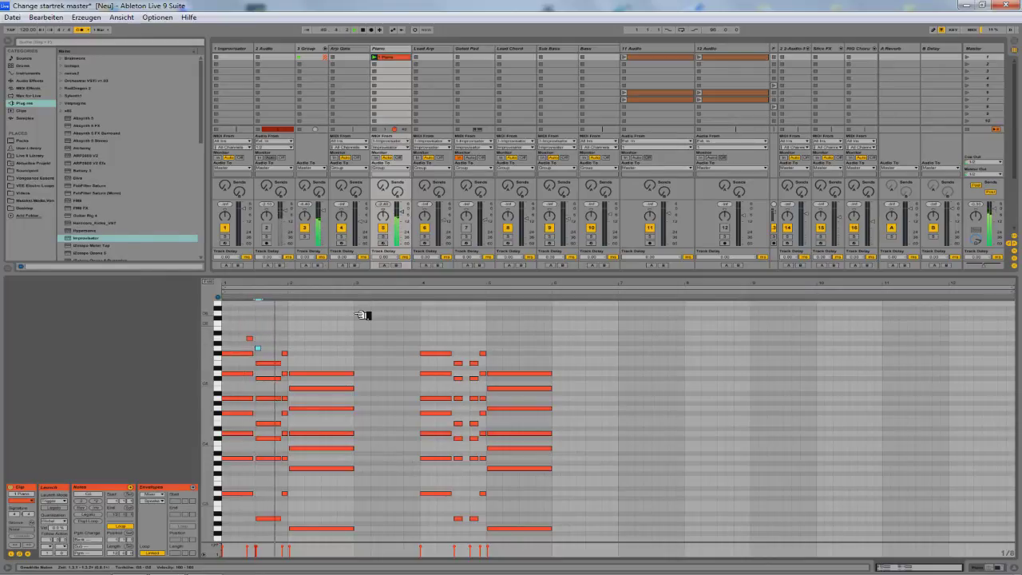
drag(261, 348, 261, 338)
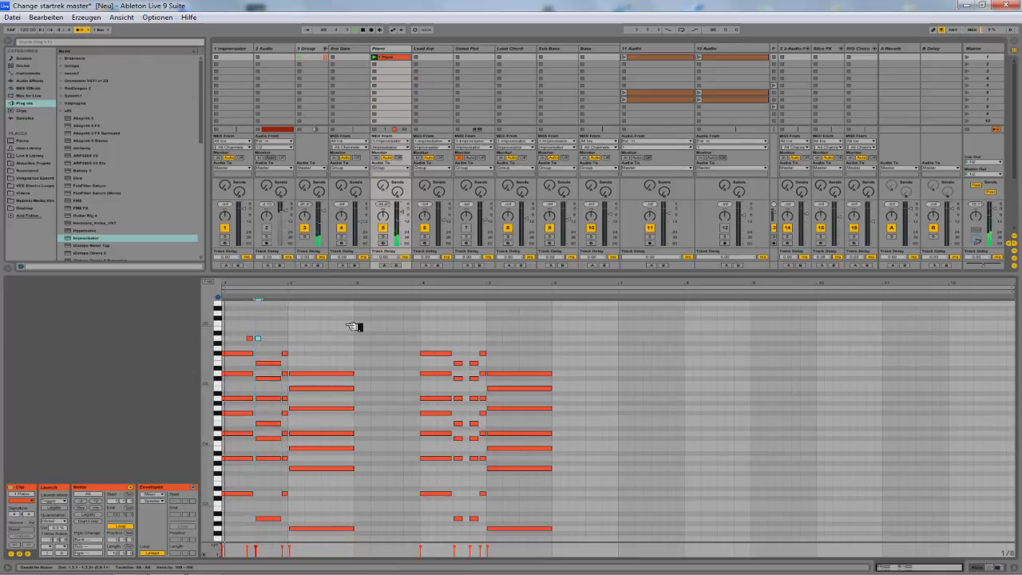
key(space)
Delete both short melody notes above the first chords and play the clip.
double_click(259, 338)
click(256, 338)
double_click(251, 341)
key(space)
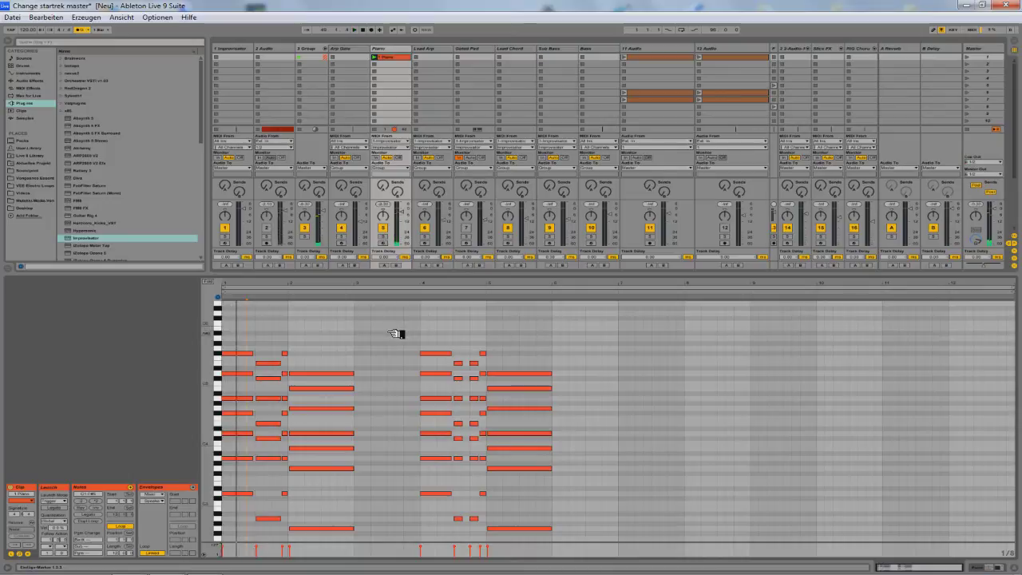
Open the Improvisator plug-in window from its track, trigger the Sp chord, and move the window aside.
click(284, 48)
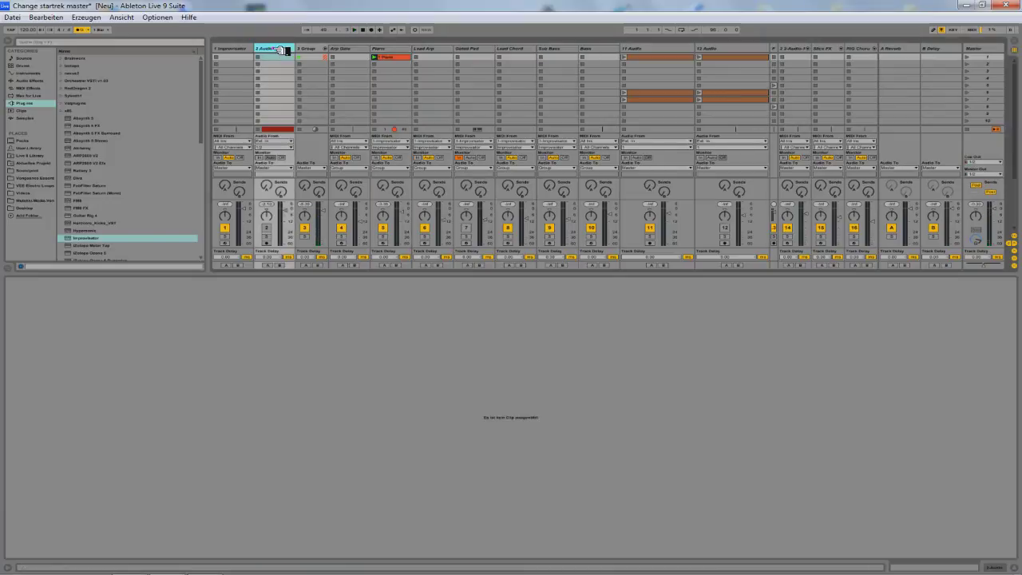
click(240, 48)
double_click(241, 49)
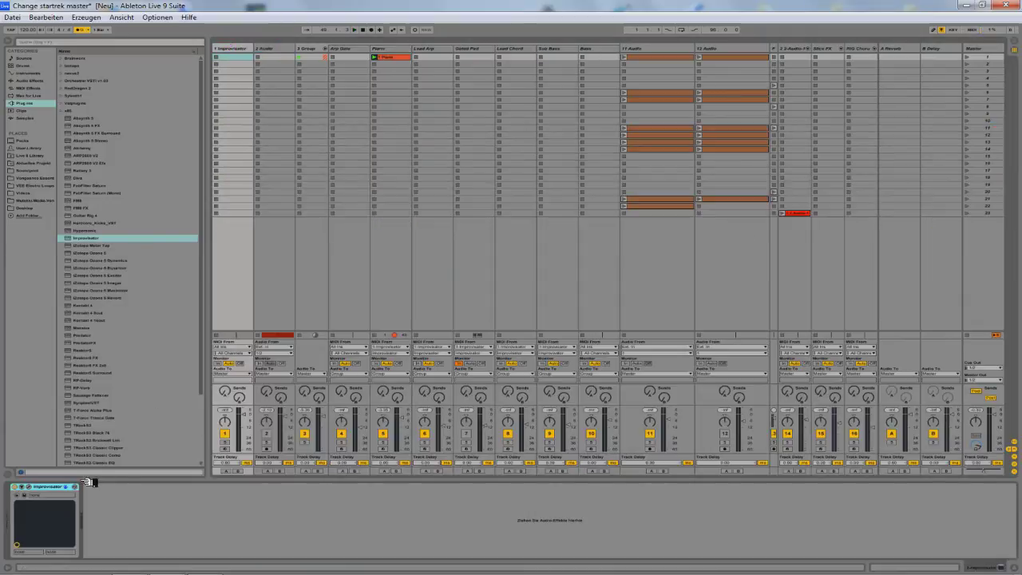
click(29, 486)
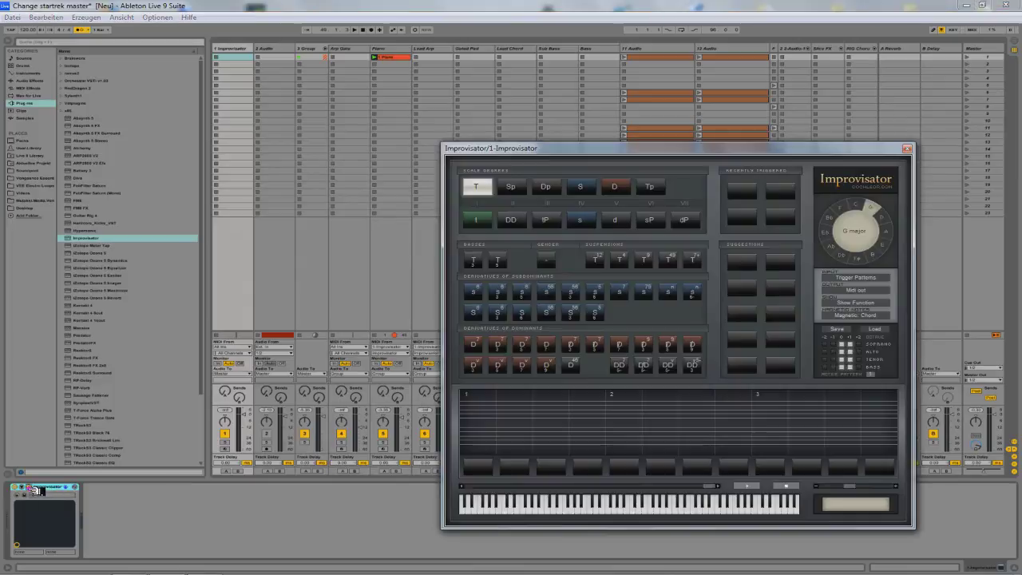
click(518, 187)
drag(631, 149, 714, 148)
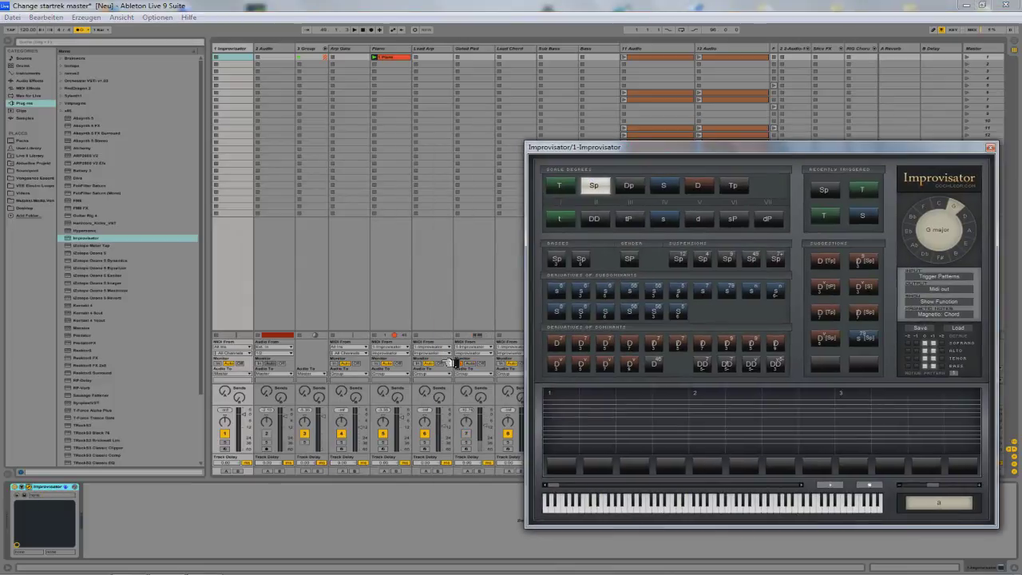
Audition the Sp, Dp, S and D chords in G major, try the neighbouring keys up to A major, and return to G major.
click(597, 187)
click(629, 186)
click(667, 186)
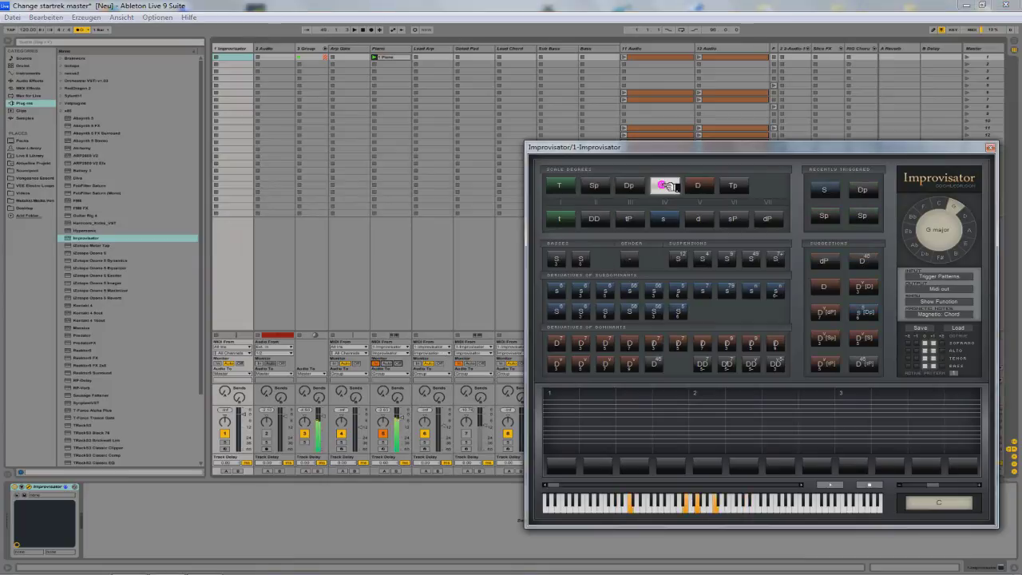
click(701, 186)
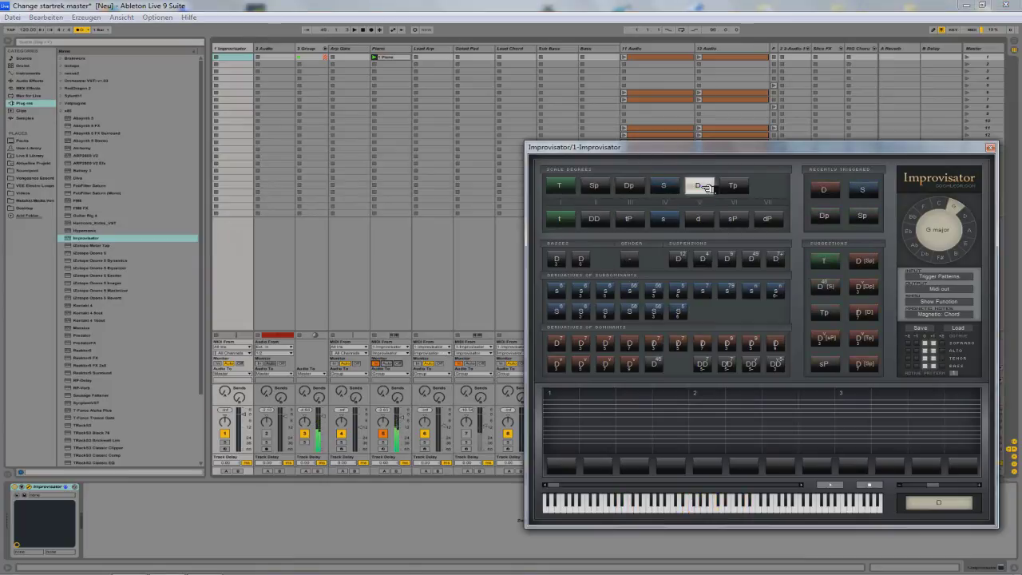
click(969, 218)
click(971, 230)
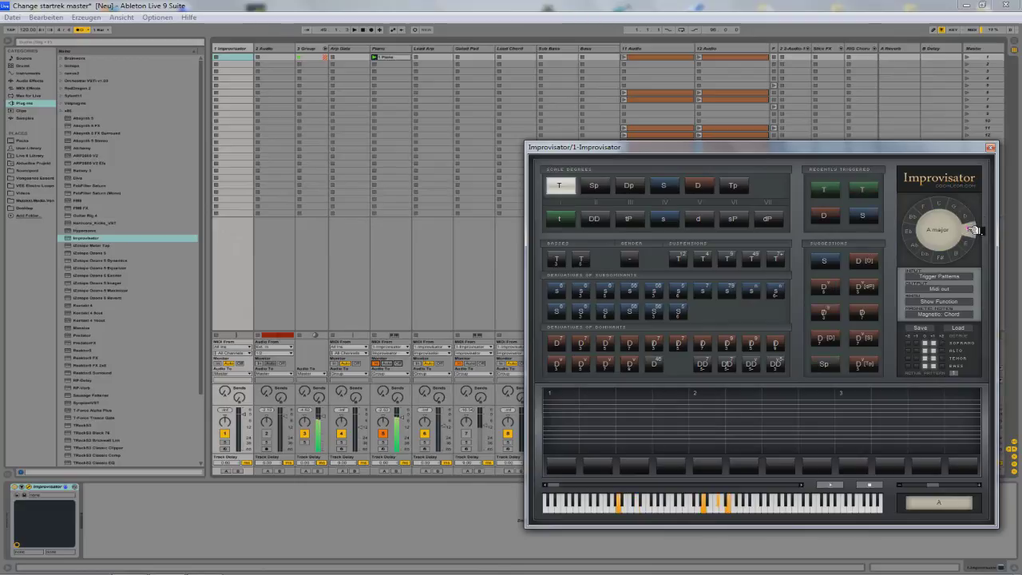
click(960, 206)
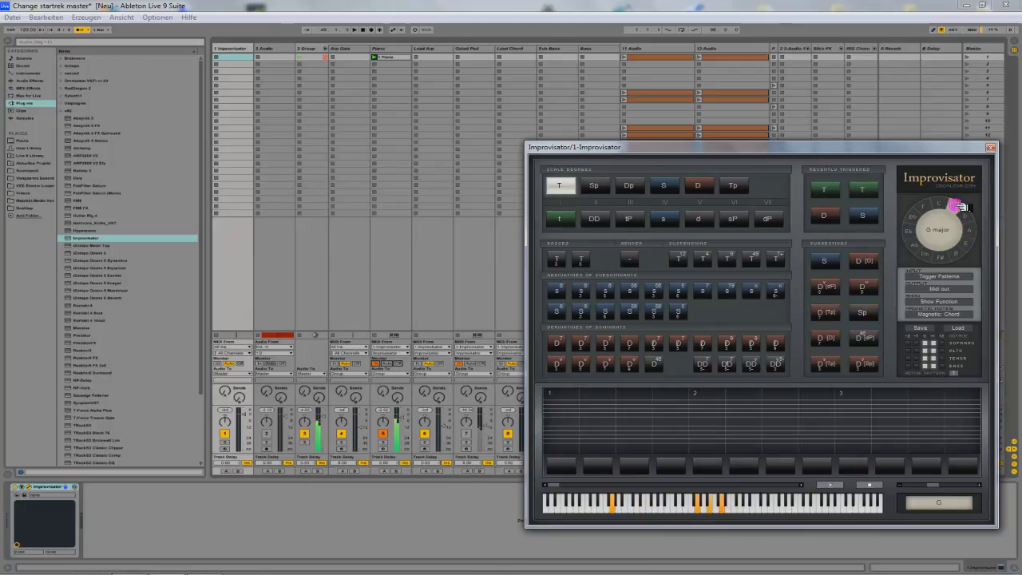
Audition the seventh and ninth subdominant derivatives in G major and follow the first suggested chord twice.
click(678, 290)
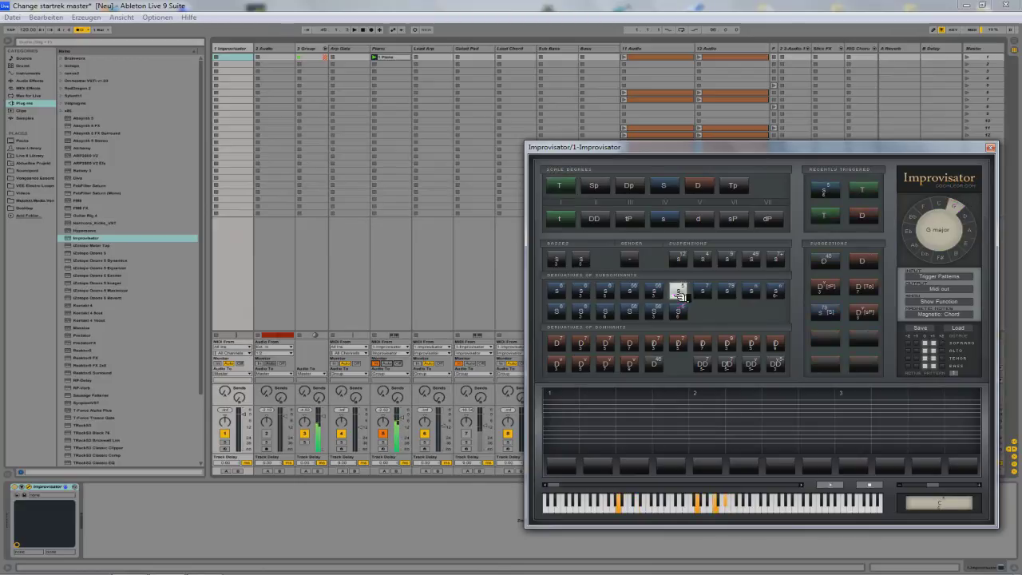
click(710, 291)
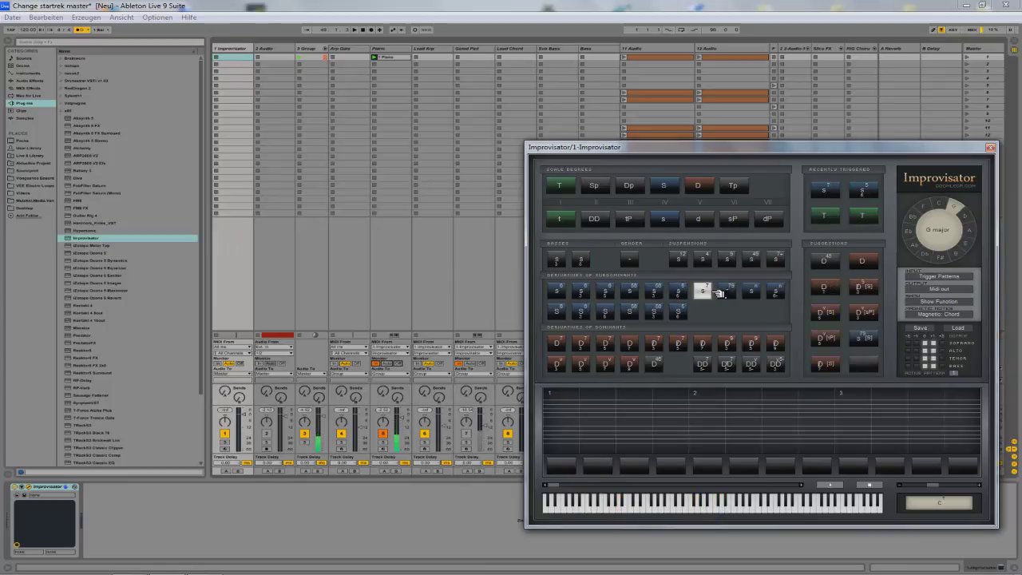
click(729, 292)
click(835, 264)
click(834, 264)
Audition two dominant derivatives, change the chord gender, and compare a subdominant derivative with D7.
click(661, 344)
click(661, 363)
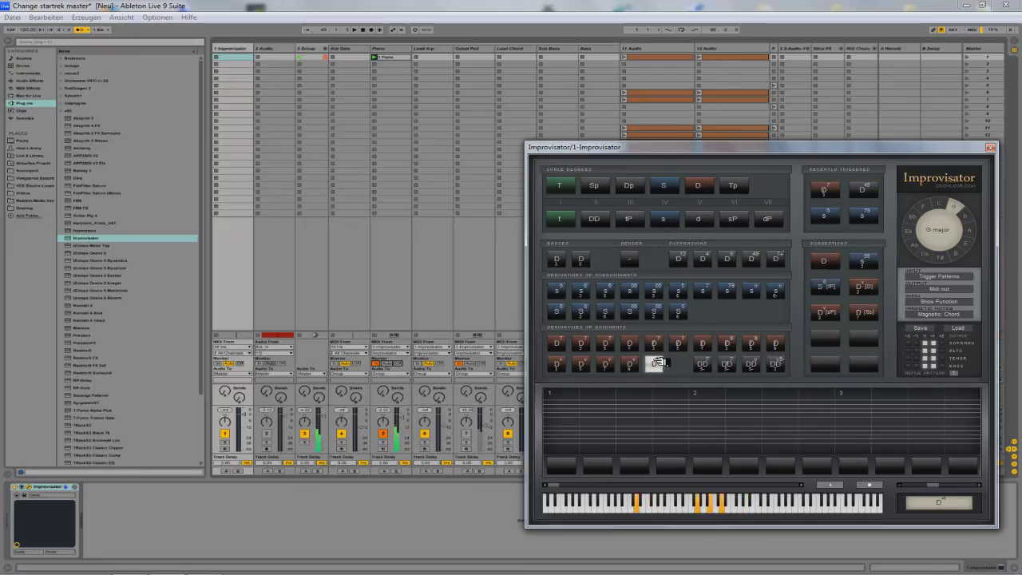
click(637, 261)
click(684, 293)
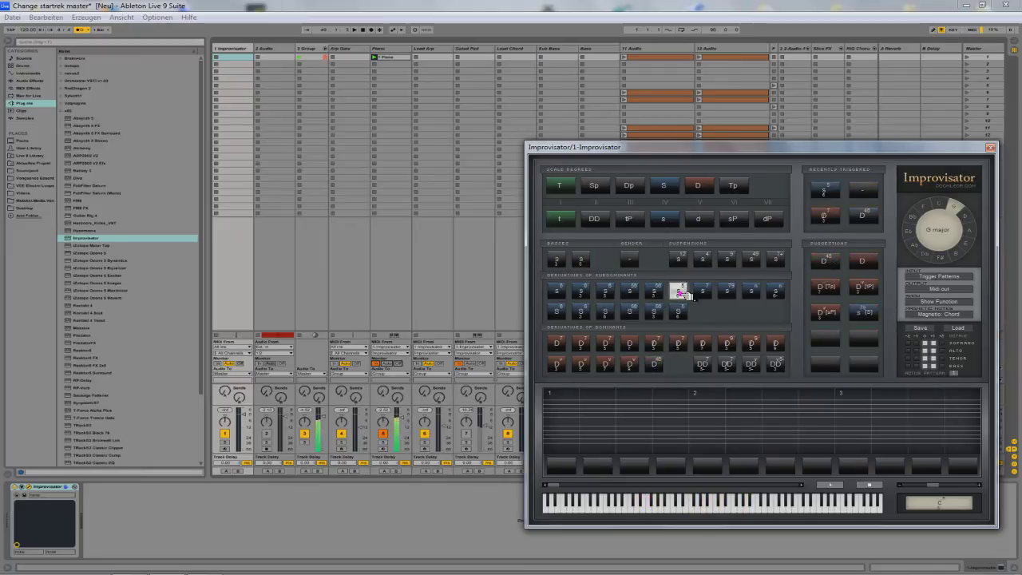
click(652, 343)
Play through the first suggested chord repeatedly, and set the key to D major.
click(825, 261)
click(828, 264)
click(830, 264)
click(830, 264)
click(830, 264)
click(830, 265)
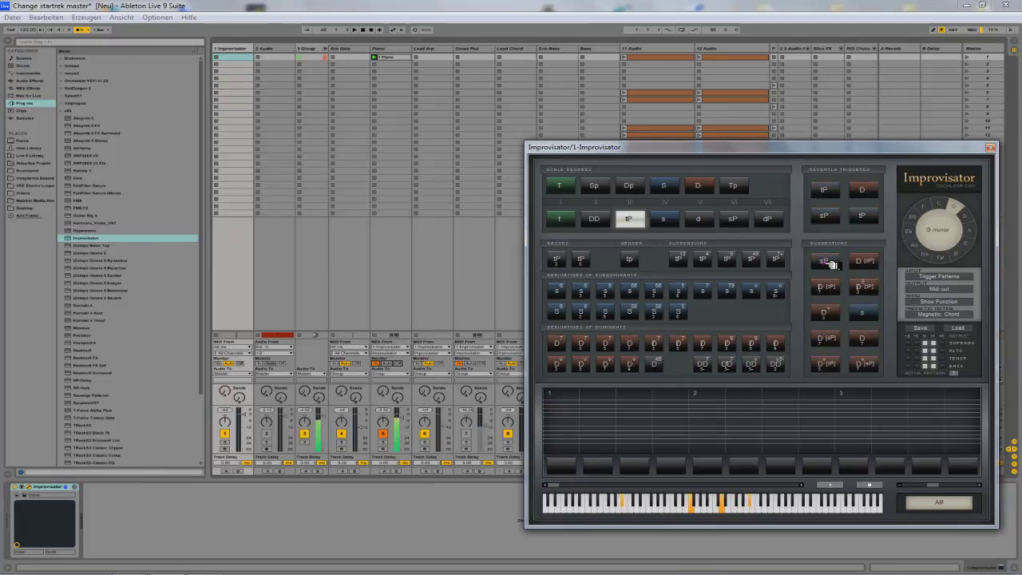
click(830, 264)
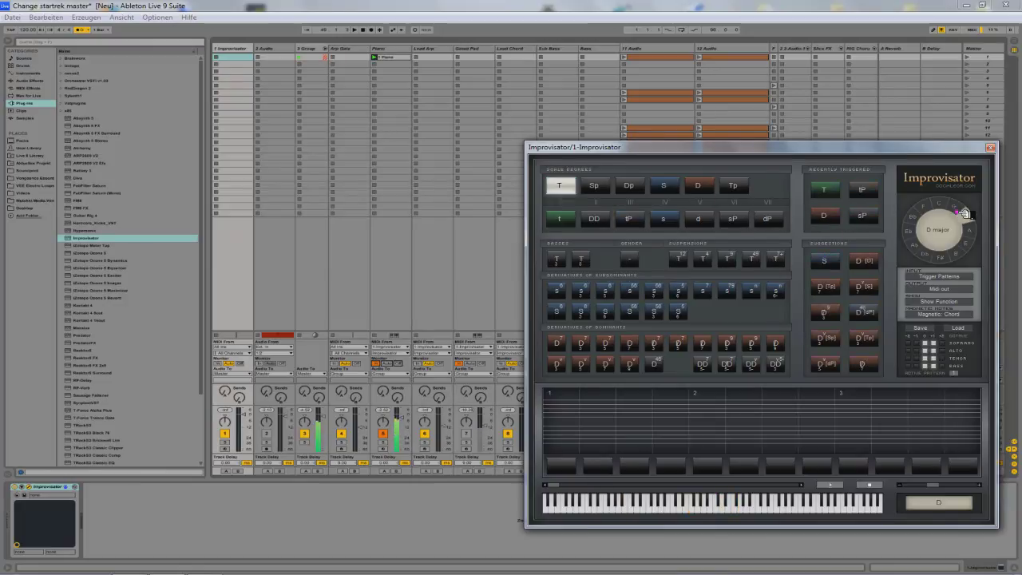
Audition the S7, S79 and Sn subdominant derivatives in D major.
click(710, 292)
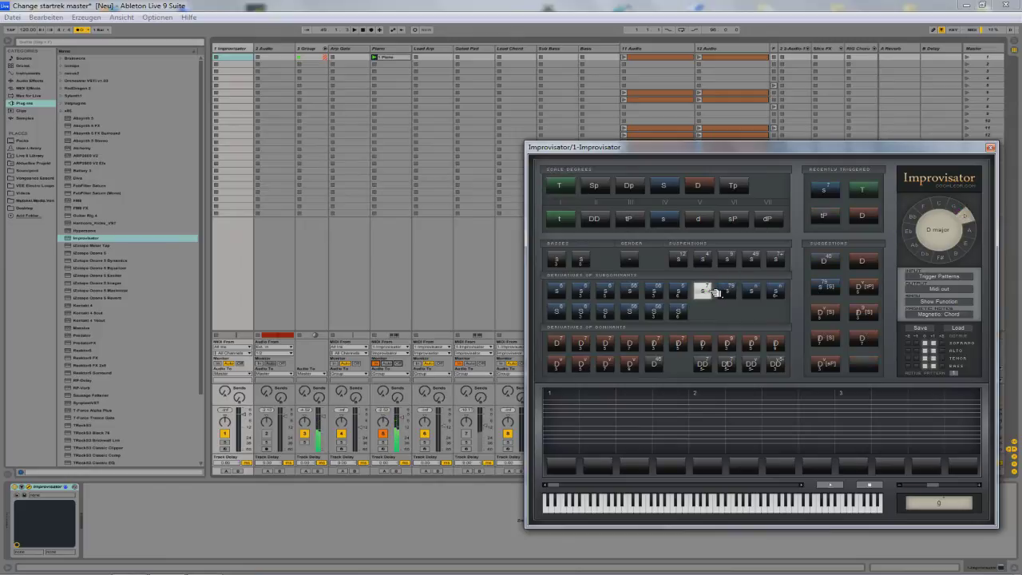
click(713, 292)
click(734, 291)
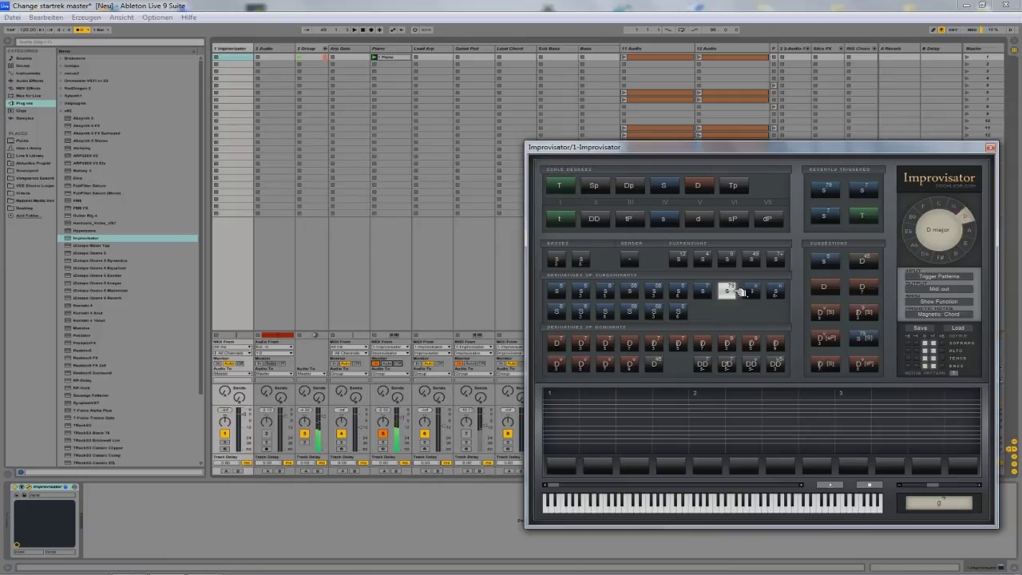
click(736, 291)
click(754, 291)
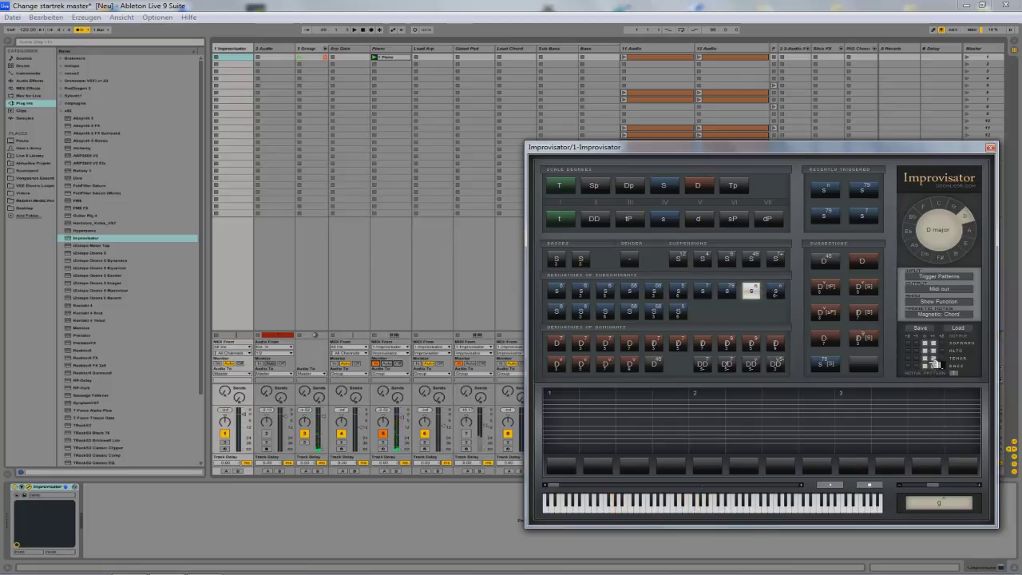
Turn off the upper octave for the soprano, tenor and bass voices and replay the tonic and subdominant derivatives in D major.
click(703, 291)
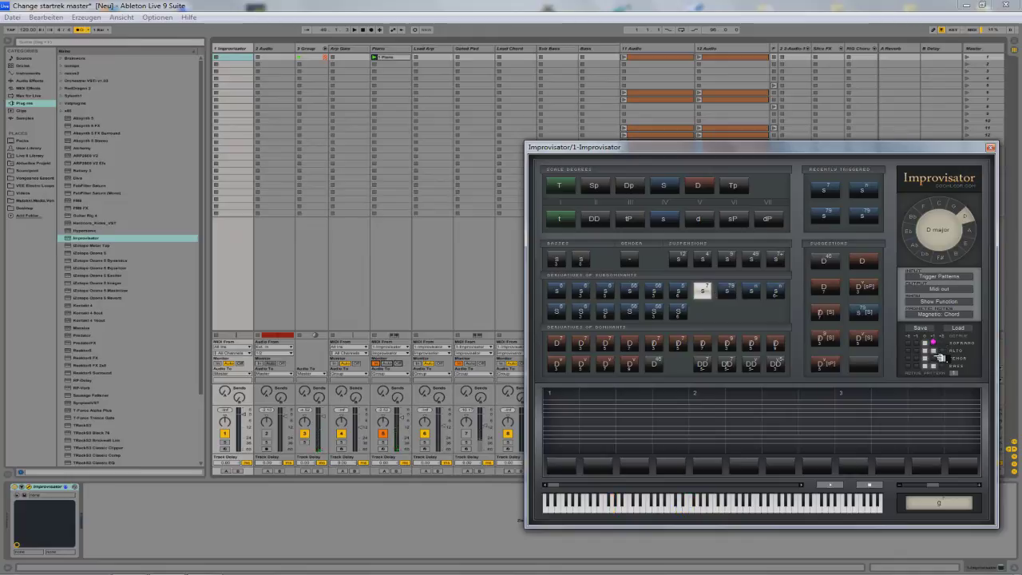
click(680, 291)
click(704, 292)
click(971, 216)
click(703, 291)
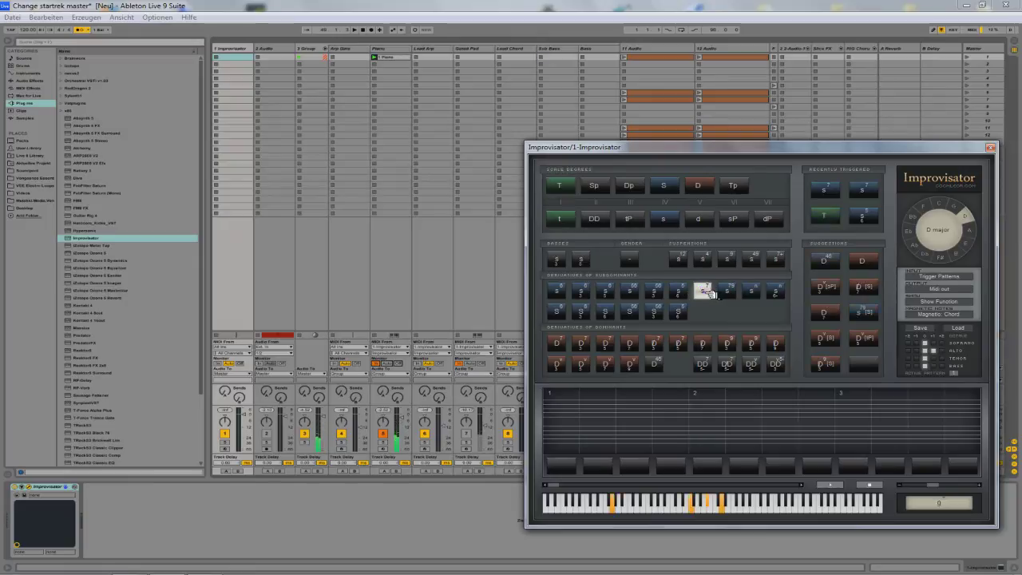
click(728, 291)
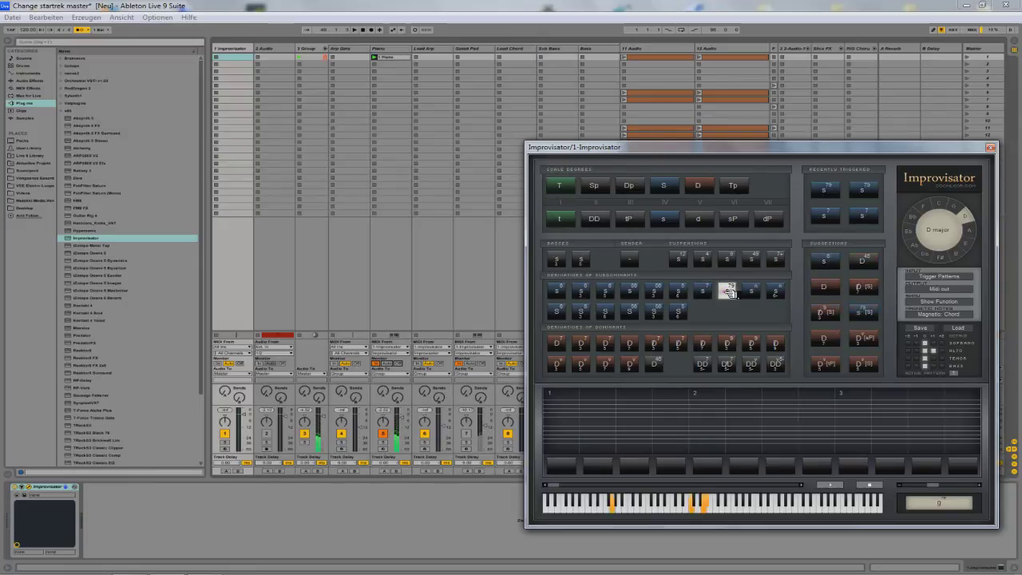
click(752, 291)
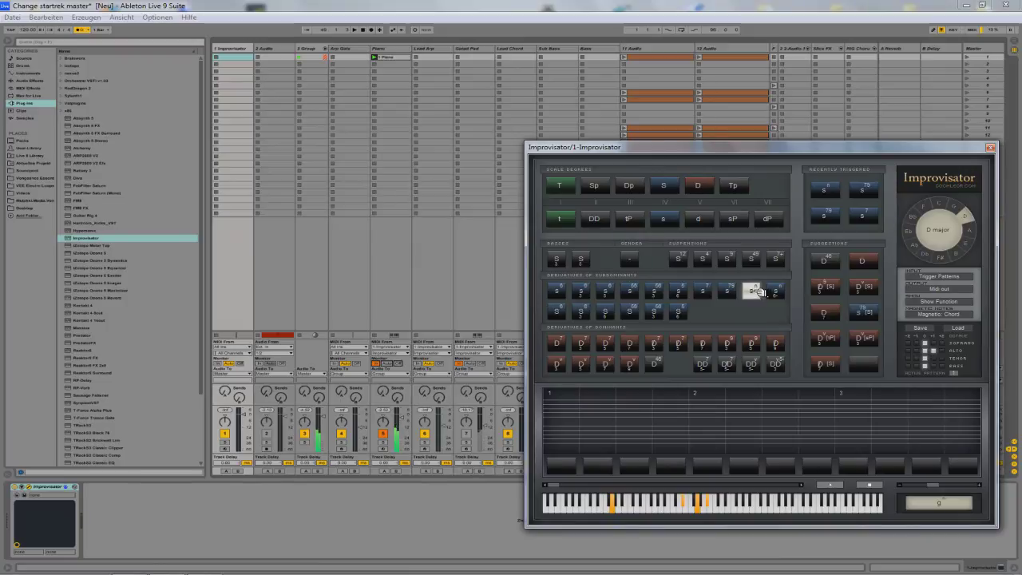
Audition a suspended dominant, the plain D chord, and a run of four subdominant derivatives ending on Sn.
click(653, 363)
click(697, 185)
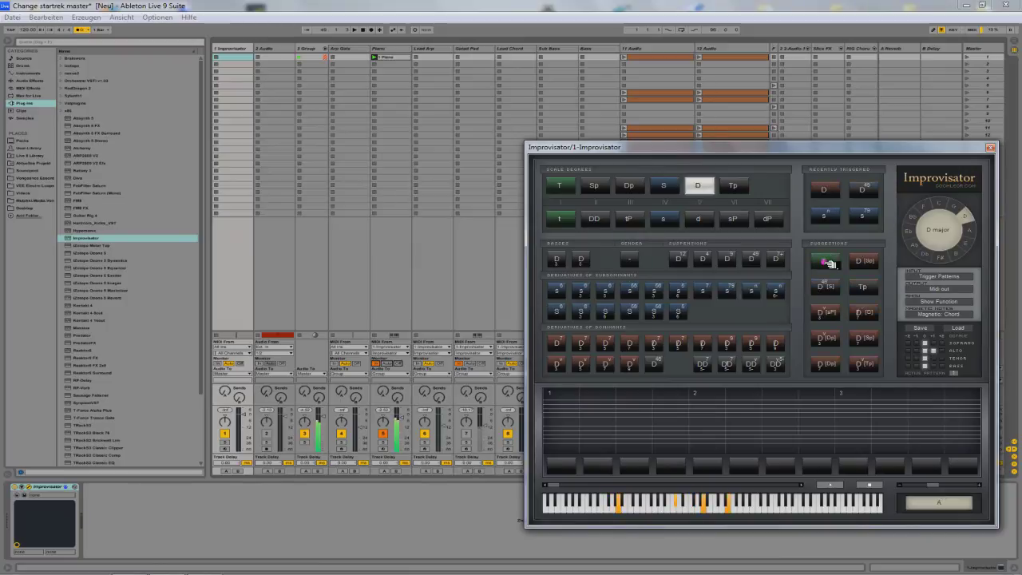
click(680, 290)
click(702, 290)
click(726, 291)
click(754, 290)
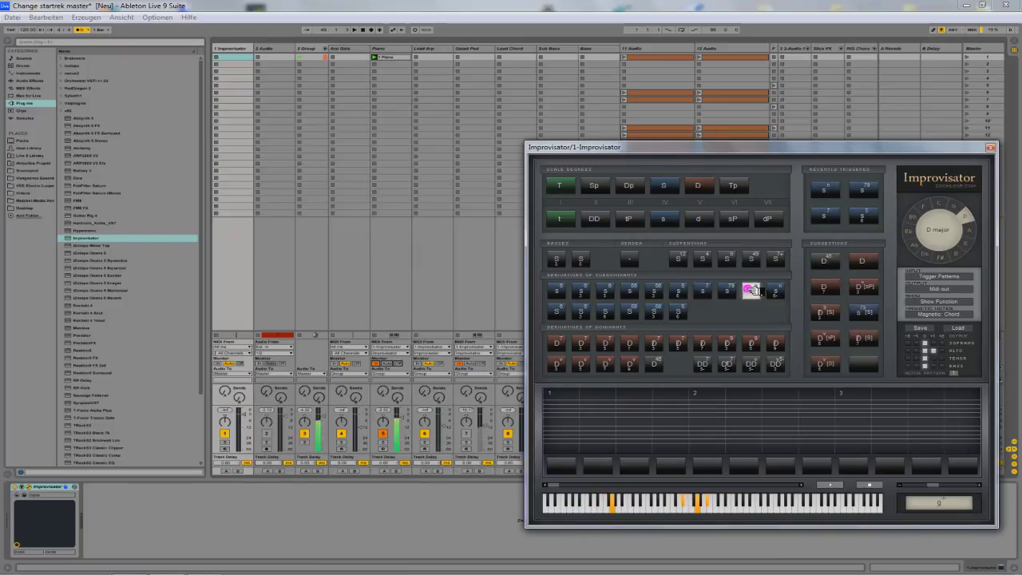
Audition three neighbouring suspension chords, starting with the fourth suspension.
click(702, 259)
click(727, 258)
click(752, 259)
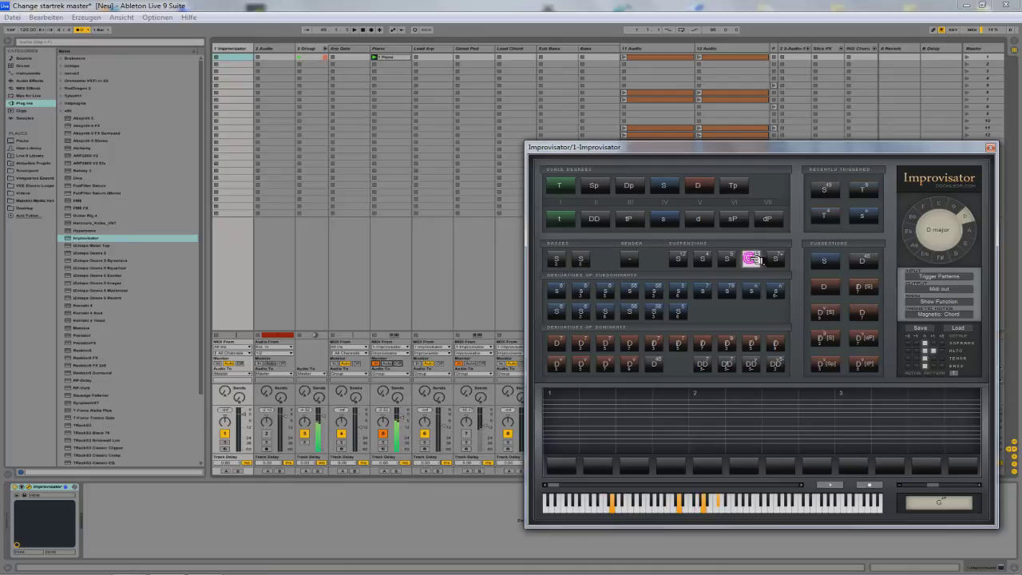
Turn the upper octave back on for the soprano and tenor voices, replay S7, S79 and Sn, and close Improvisator.
click(933, 359)
click(702, 290)
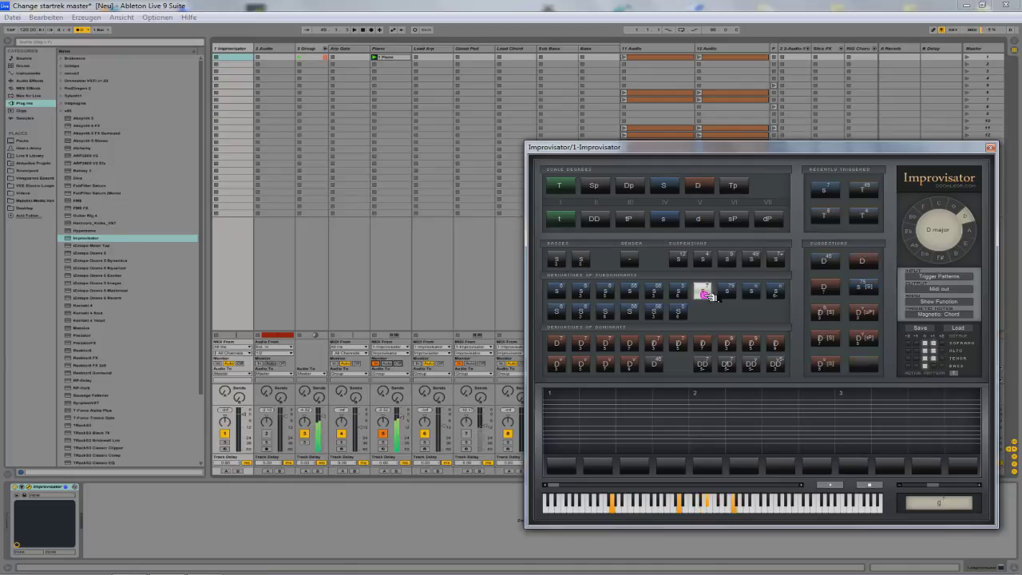
click(728, 292)
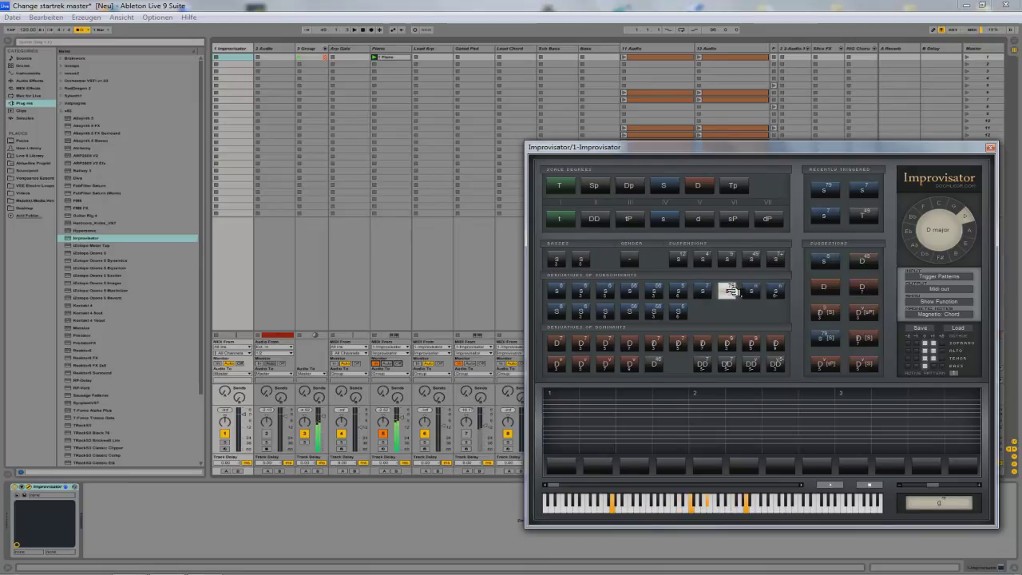
click(752, 292)
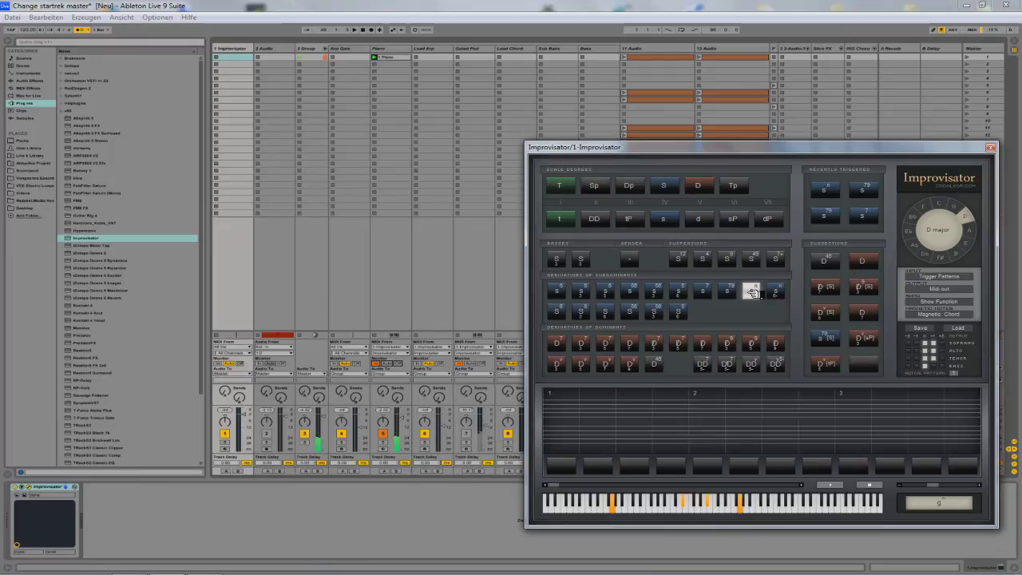
click(727, 292)
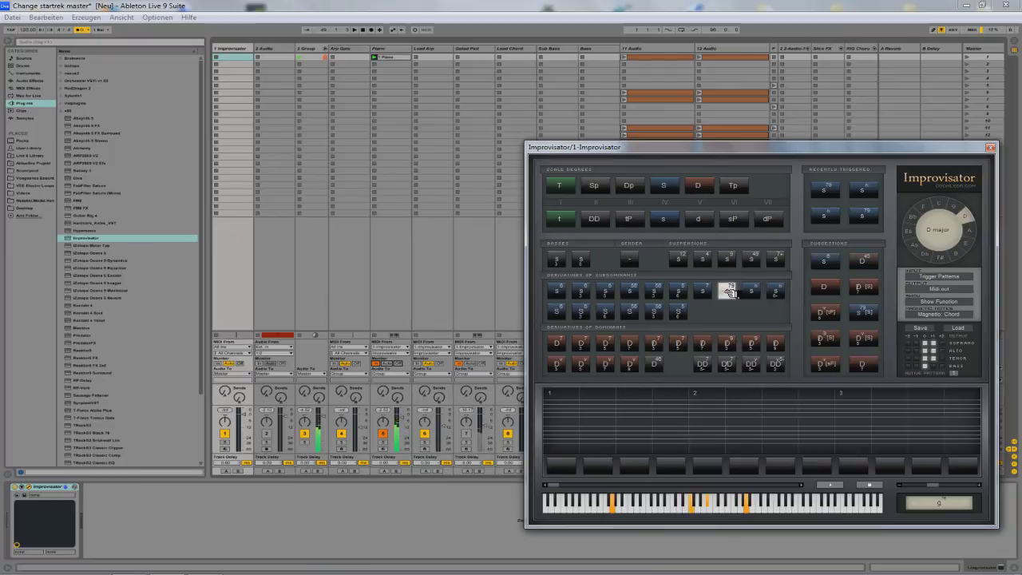
click(991, 147)
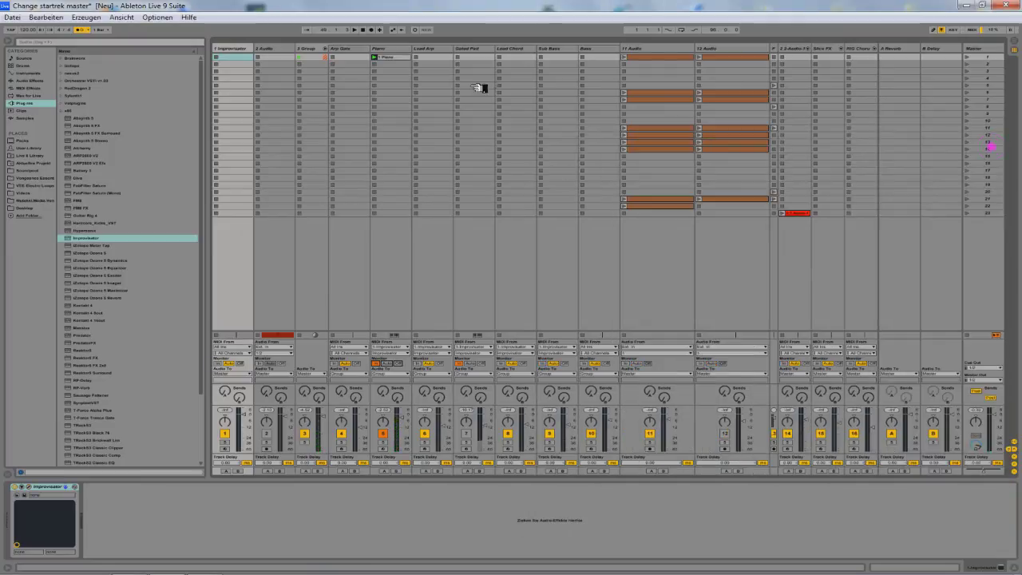
Duplicate the Piano clip into the slot below and launch the copy with its notes open for editing.
double_click(405, 58)
drag(404, 57, 401, 65)
click(375, 65)
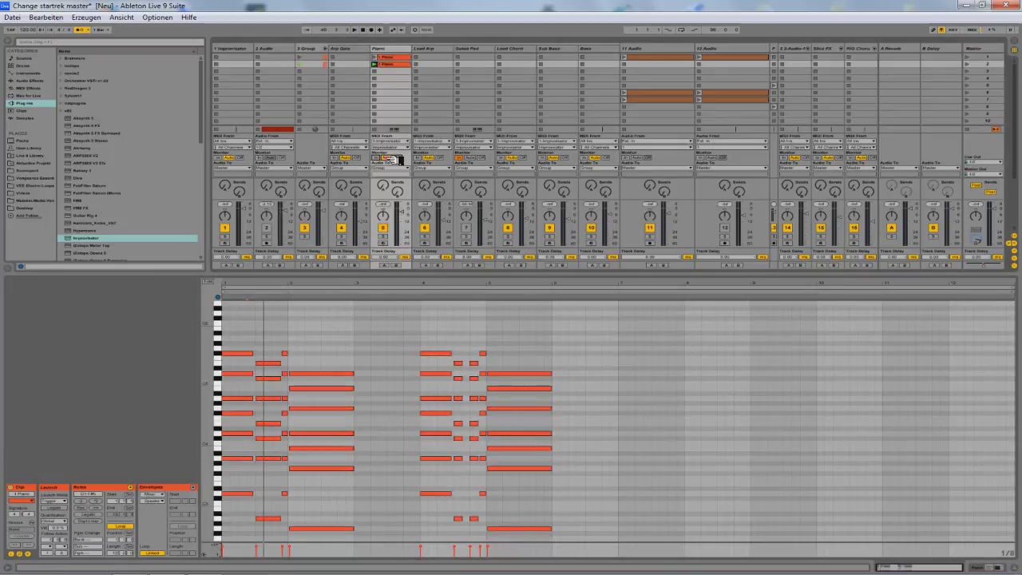
Extend the opening chord until it meets the second chord, and move the long chord from bar 2 to bar 3.
drag(249, 323, 240, 497)
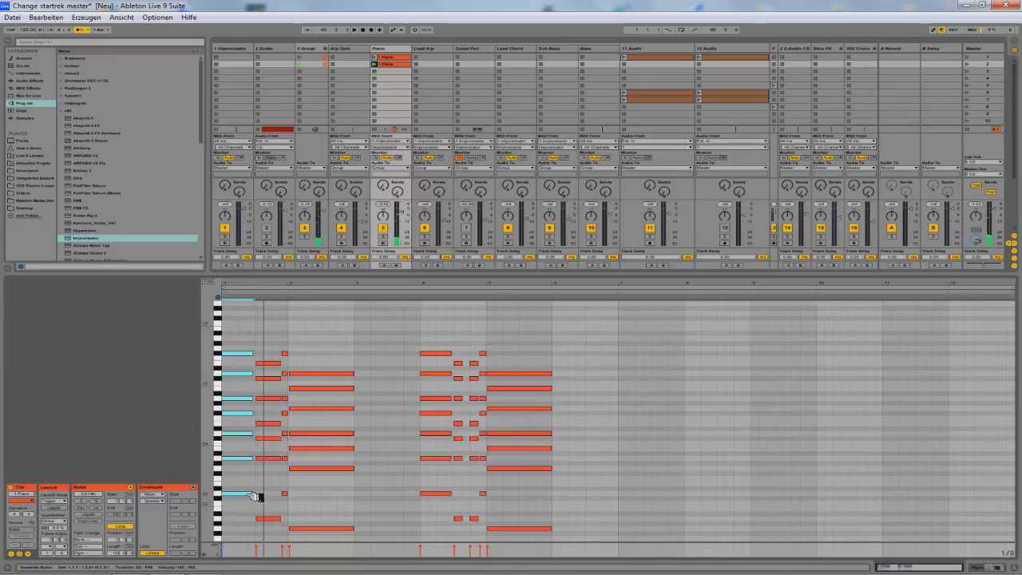
drag(239, 329, 260, 495)
drag(279, 353, 276, 537)
drag(322, 366, 335, 536)
drag(322, 472, 380, 471)
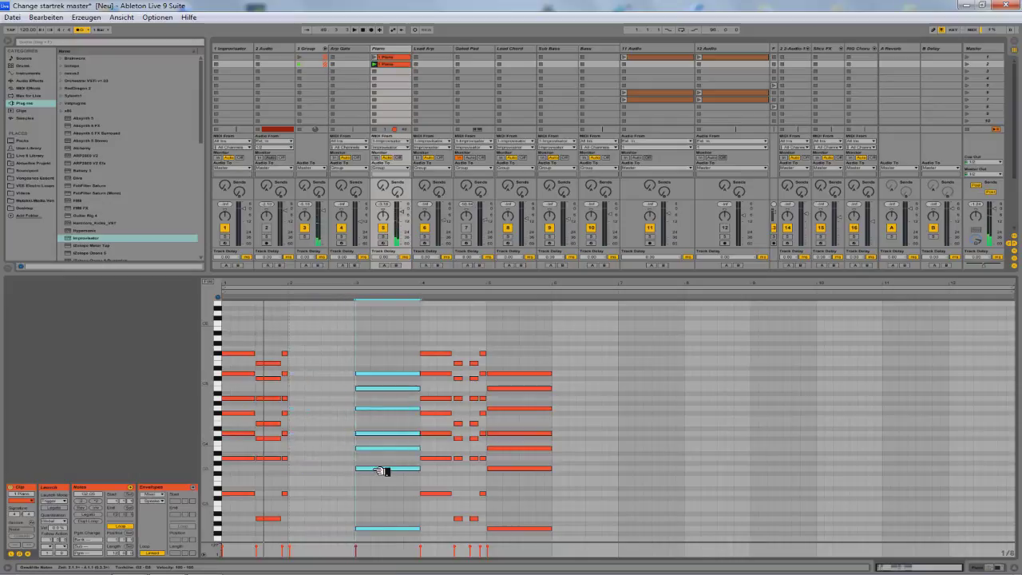
Move the short chord ending bar 1 to fill bar 2, and tie its D4 and D5 notes through to the middle of bar 4.
drag(316, 337, 288, 501)
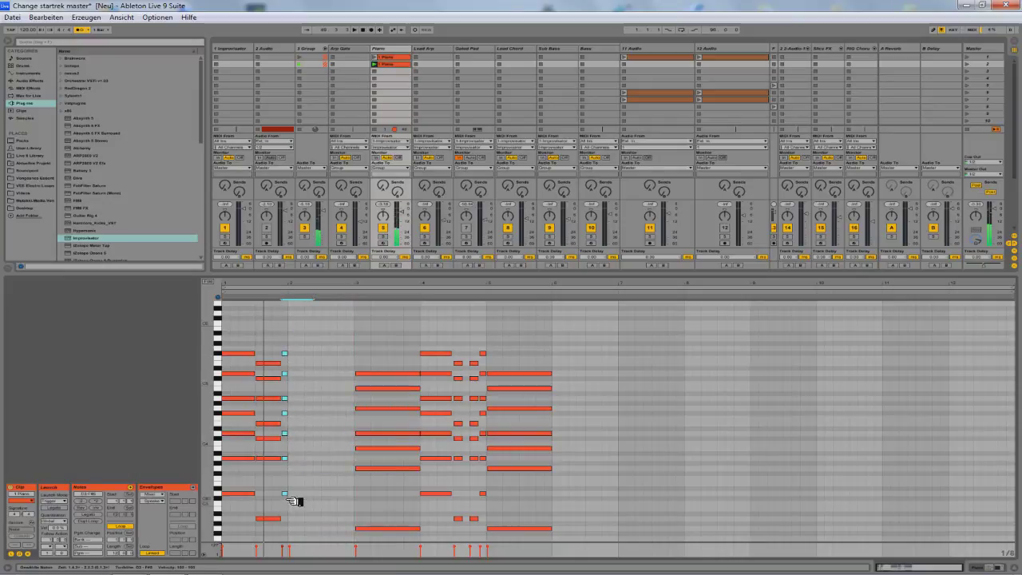
mouse_move(292, 434)
mouse_down()
mouse_move(372, 434)
mouse_move(361, 434)
mouse_up()
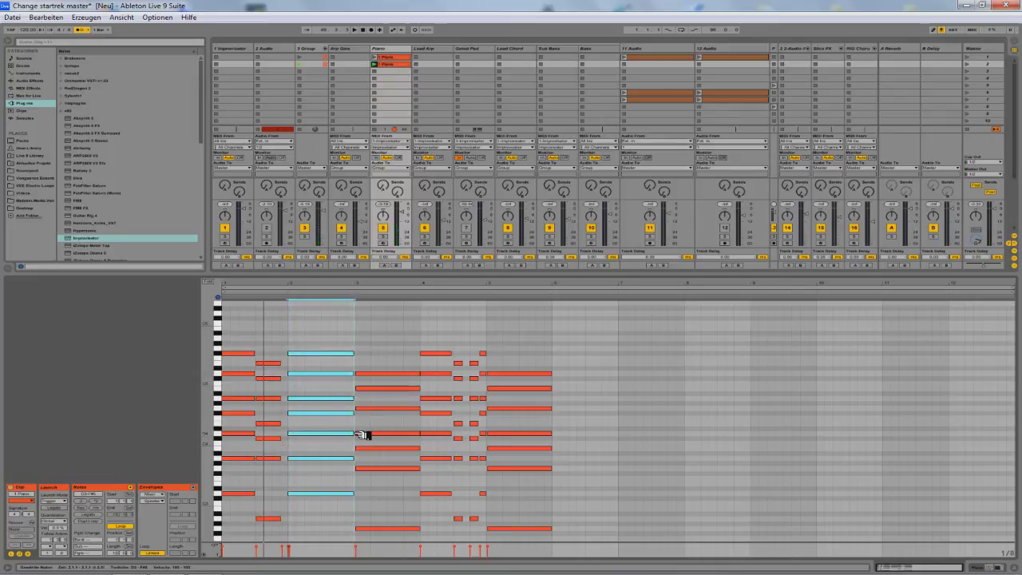
drag(385, 359, 391, 543)
drag(360, 434, 428, 435)
drag(360, 374, 429, 374)
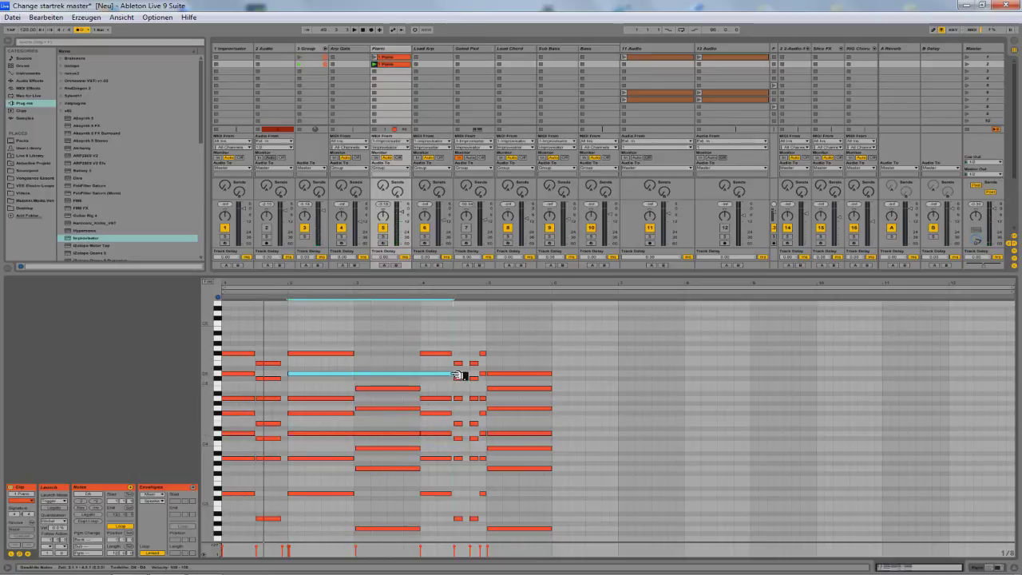
click(469, 349)
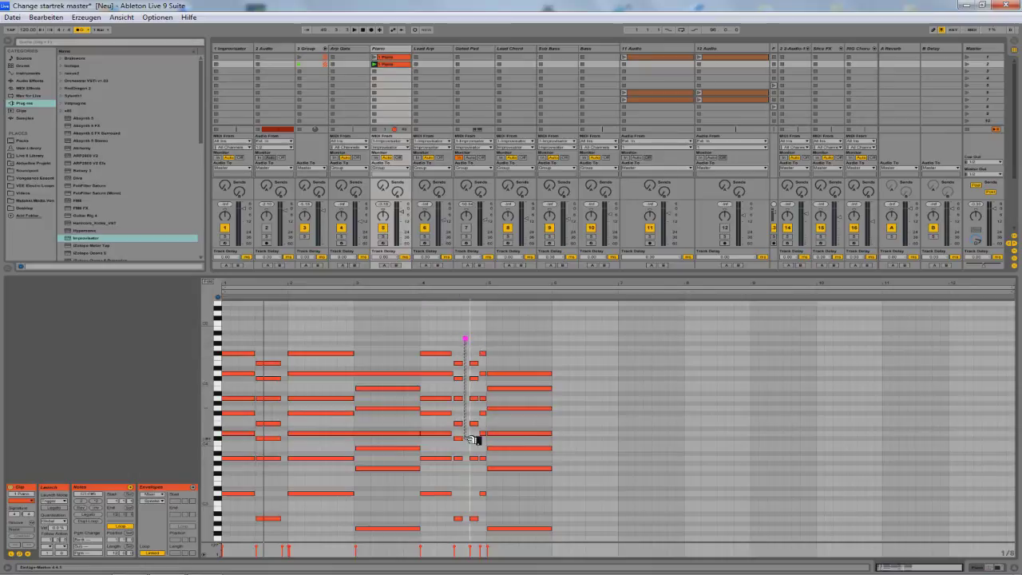
click(427, 435)
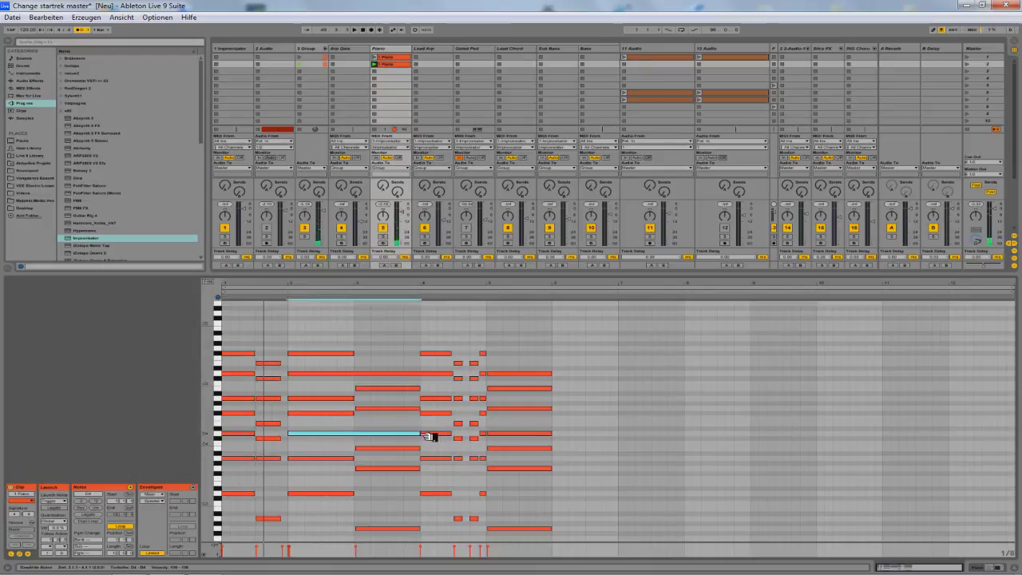
Lengthen the short chord in the second half of bar 4 and move the long chord from bar 5 to bar 6.
drag(460, 342, 468, 526)
drag(467, 461, 486, 461)
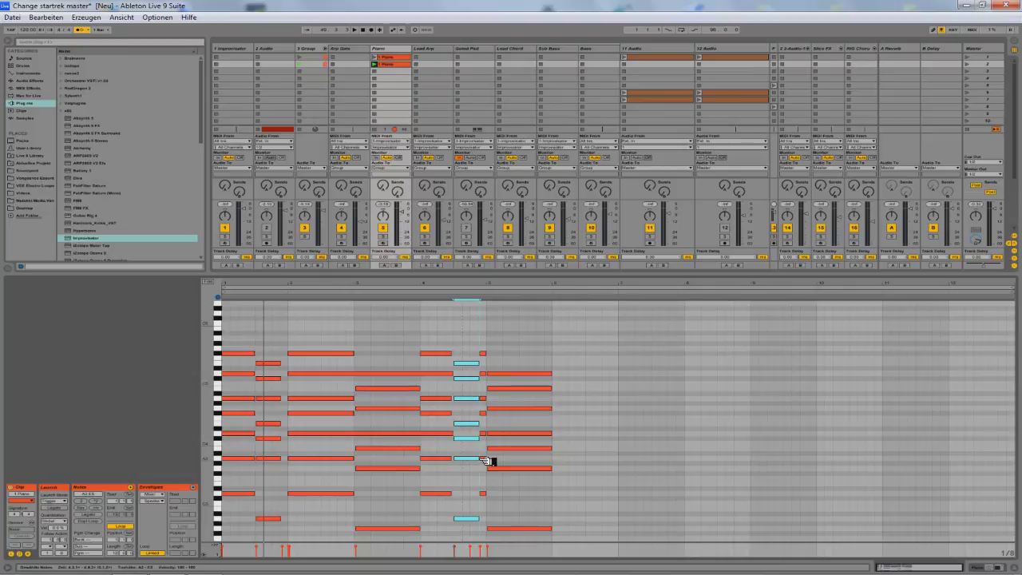
drag(542, 334, 550, 535)
drag(503, 436, 566, 435)
Shift the last short chord to the start of bar 5 and extend bar 4's second chord to the bar end, joining its A3 notes.
drag(495, 383, 486, 501)
drag(487, 402, 493, 399)
drag(452, 351, 482, 520)
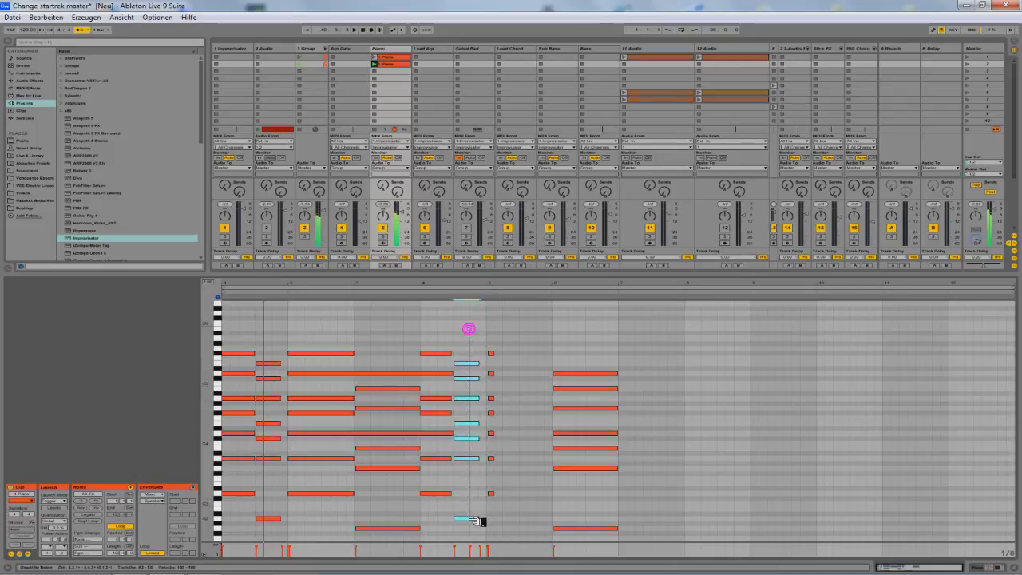
mouse_move(486, 459)
mouse_down()
mouse_move(496, 459)
mouse_move(485, 460)
mouse_up()
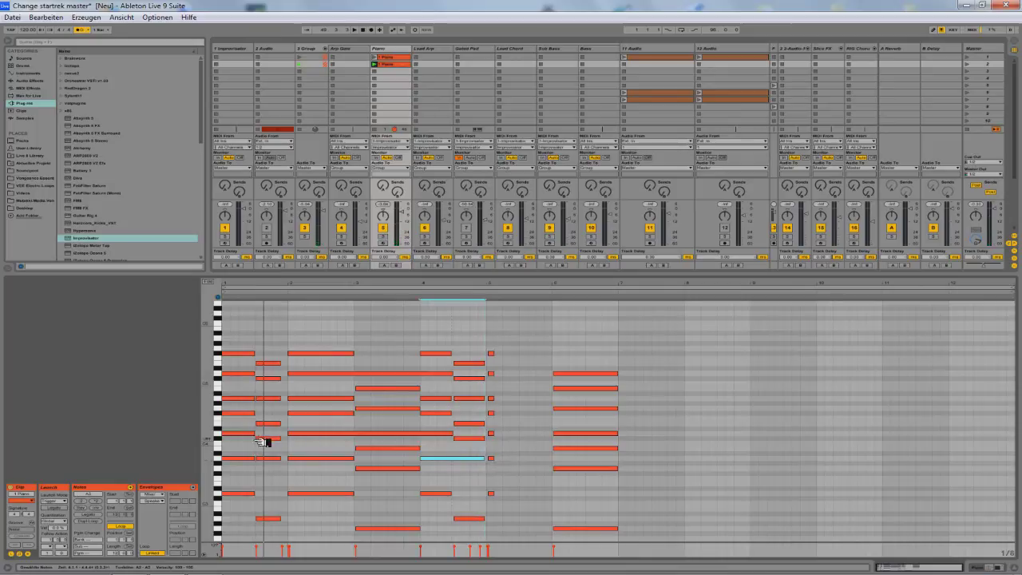
Turn A3 and A4 into continuous held notes from the start of bar 1 to the end of bar 2.
drag(256, 461, 363, 462)
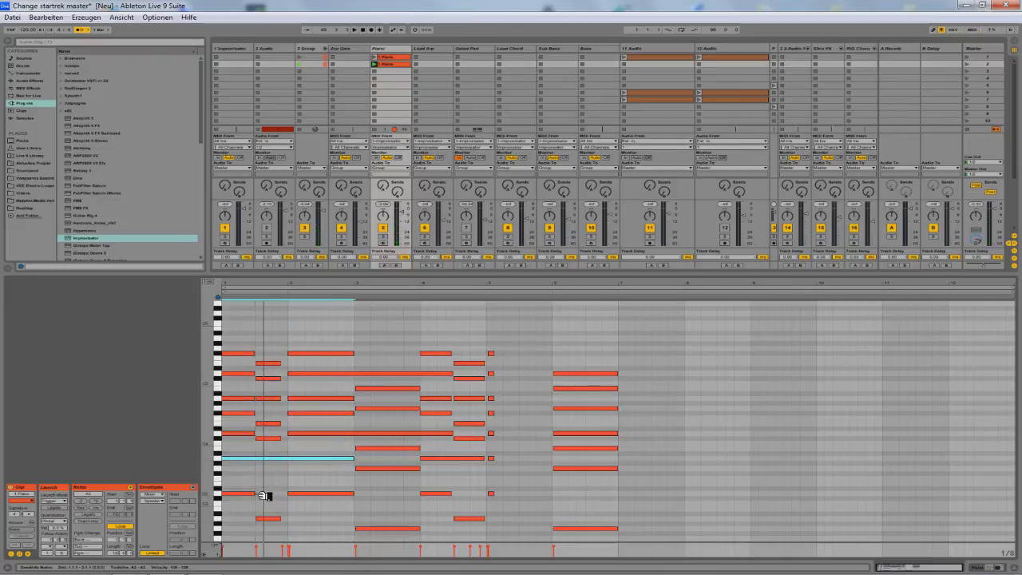
drag(272, 324, 273, 533)
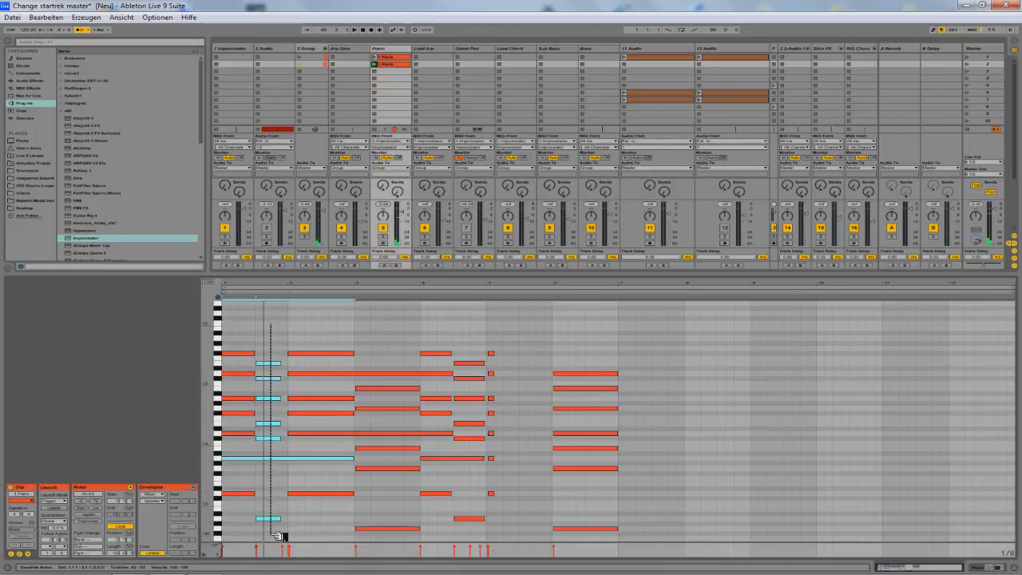
drag(248, 326, 240, 497)
mouse_move(262, 400)
mouse_down()
mouse_move(355, 403)
mouse_move(268, 403)
mouse_up()
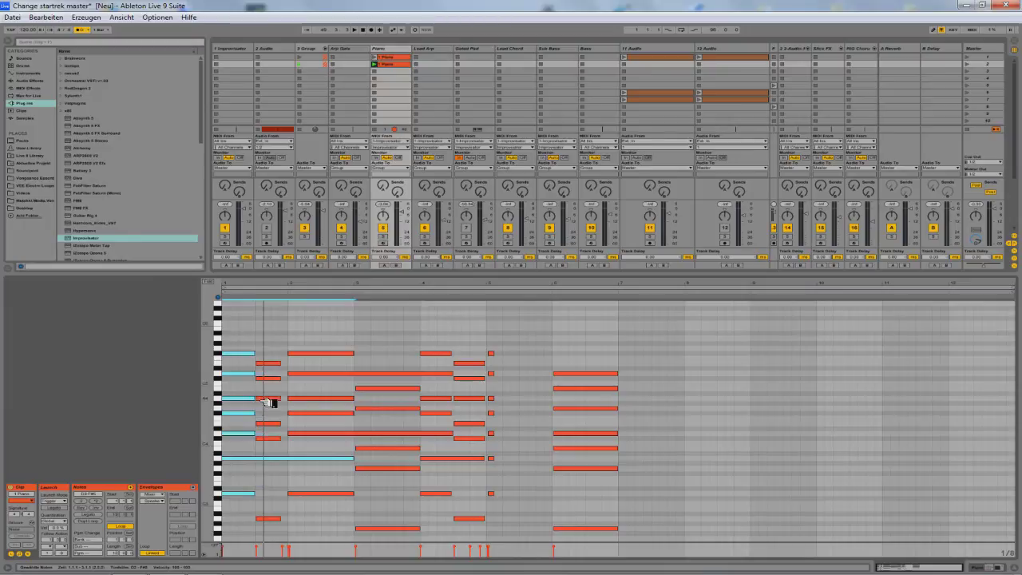
click(253, 399)
drag(263, 399, 361, 402)
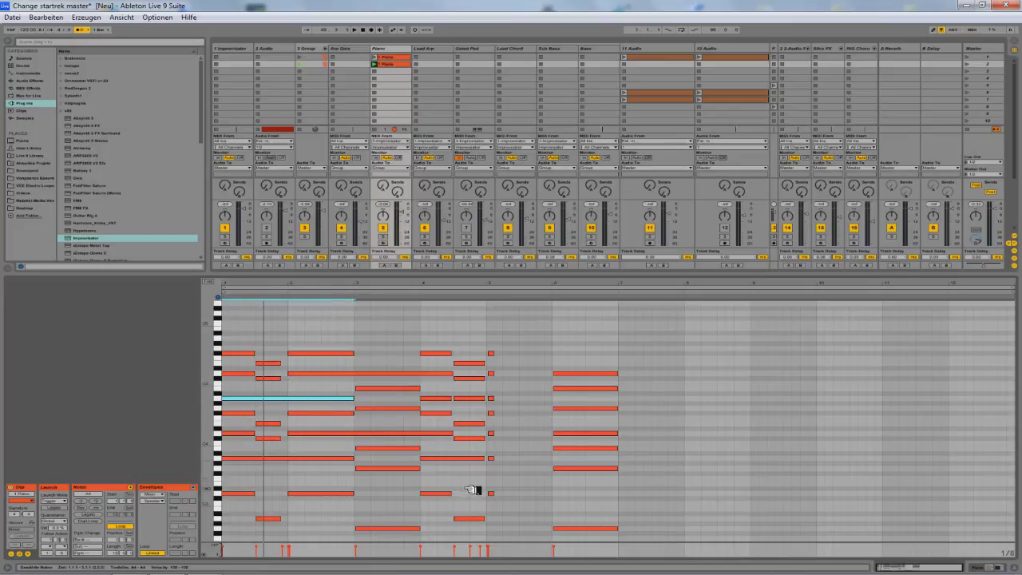
Stretch the short chord to fill bar 5, holding D4 and D5 across bars 5 and 6 and A3 and A4 across bars 4 and 5.
drag(511, 342, 500, 503)
drag(496, 460, 556, 461)
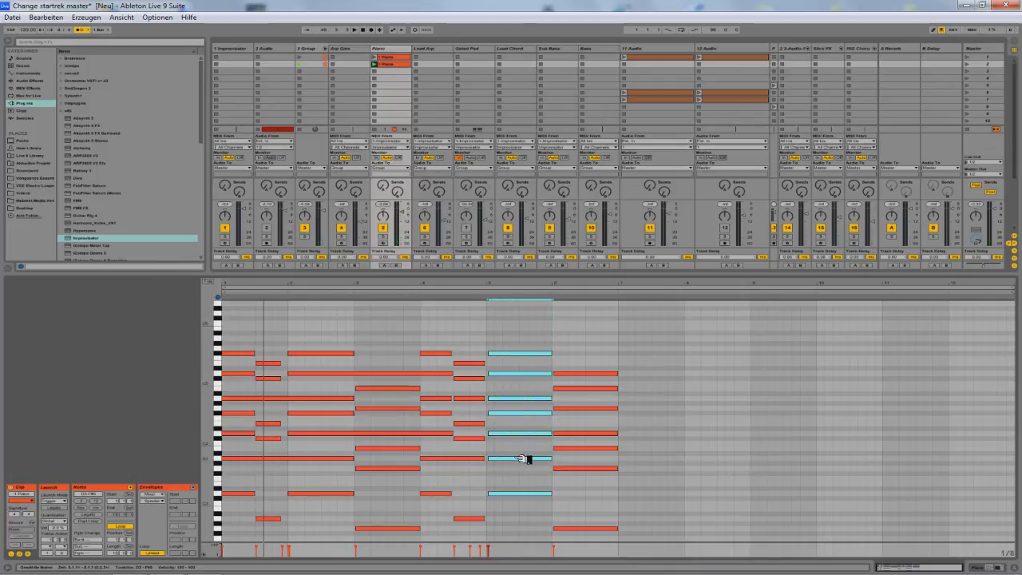
drag(492, 459, 612, 432)
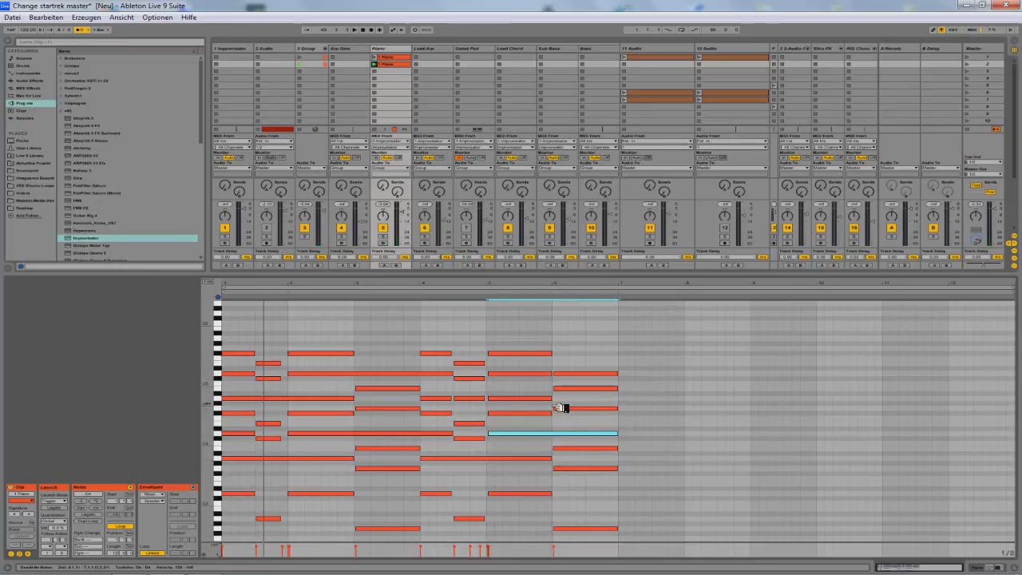
drag(460, 399, 605, 378)
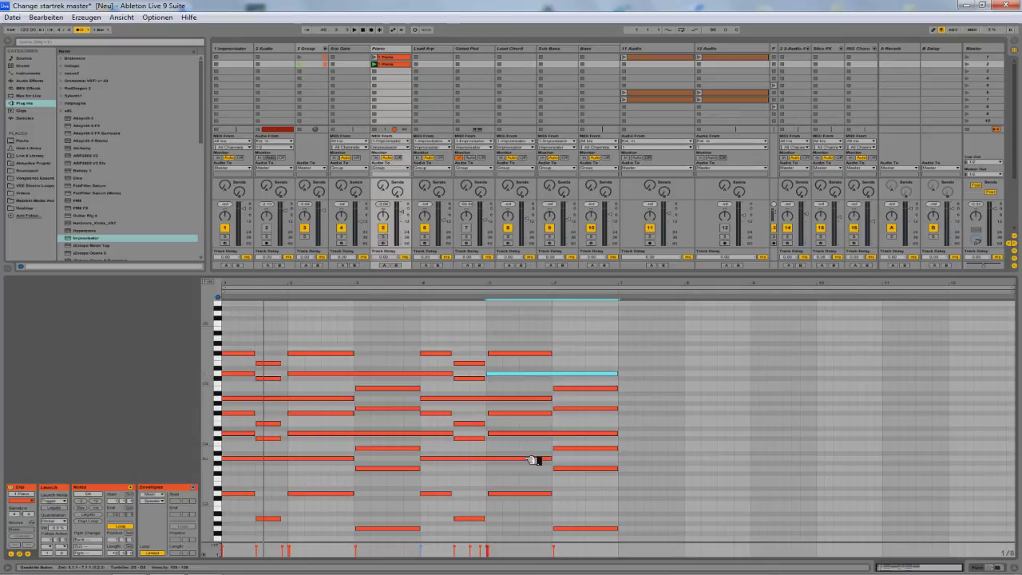
click(494, 435)
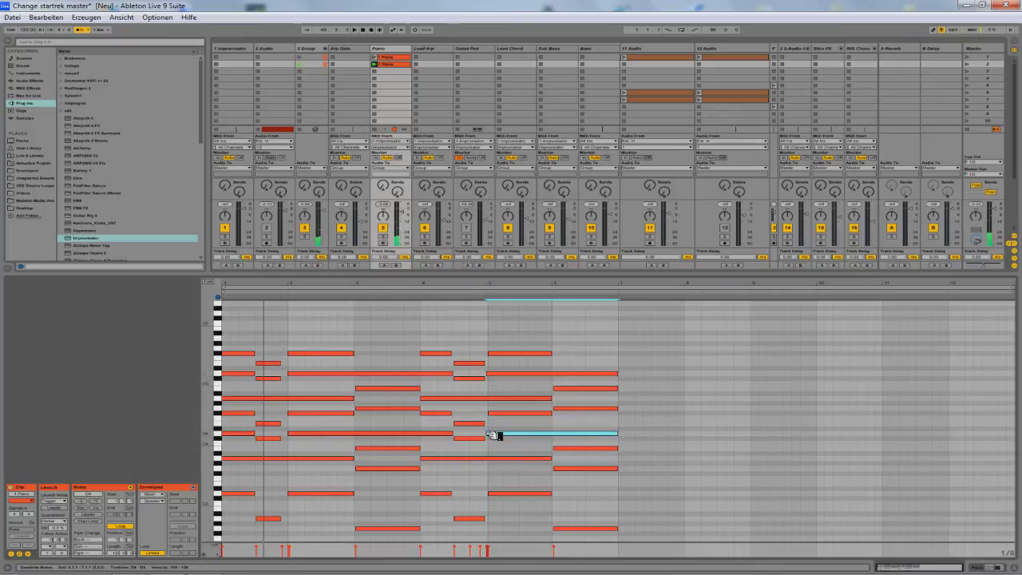
Play the clip, remove the leftover short D2 notes ending bars 1 and 4, and extend A1 to the end of bar 4.
key(space)
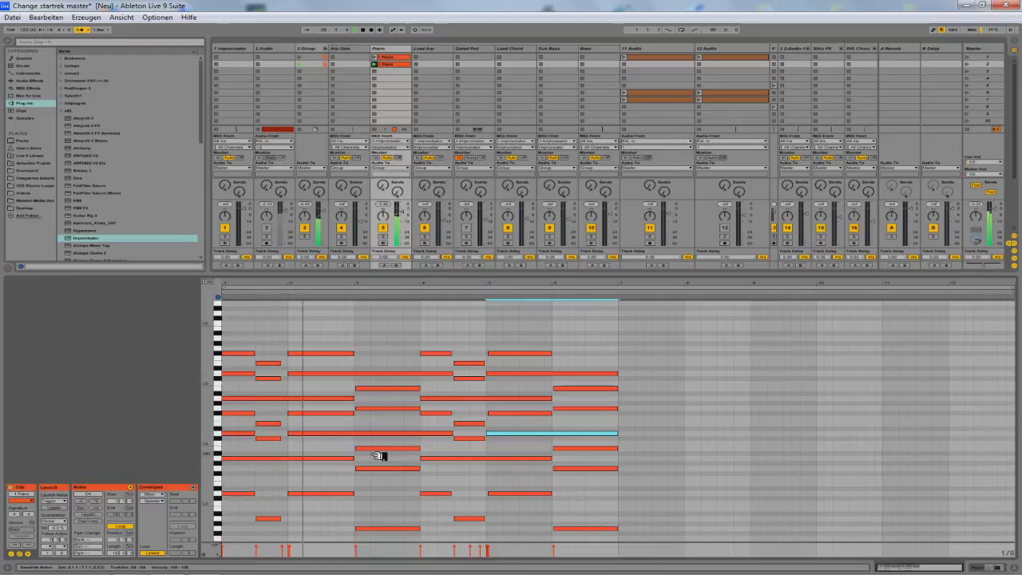
scroll(408, 457, down, 3)
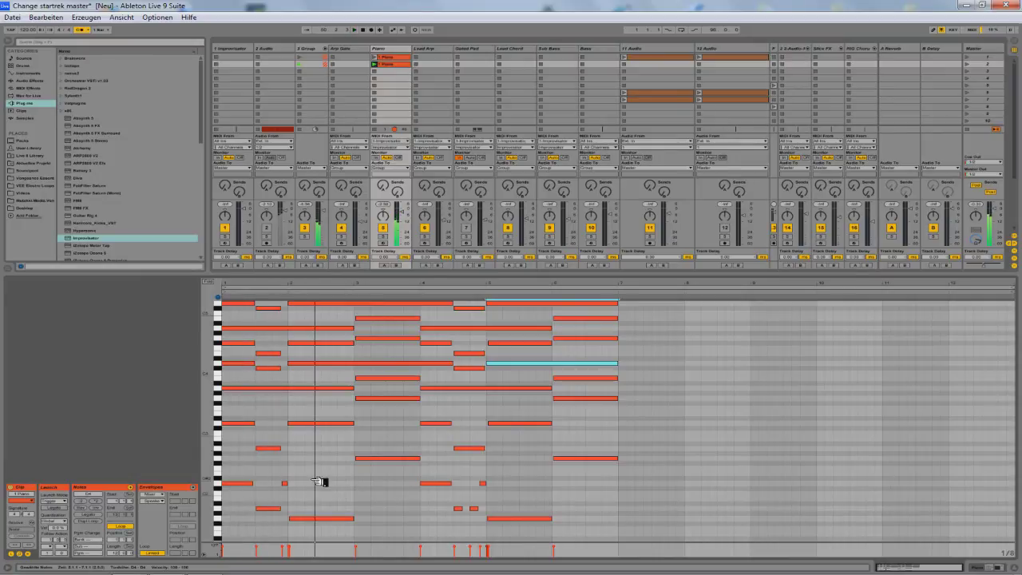
click(284, 483)
key(Delete)
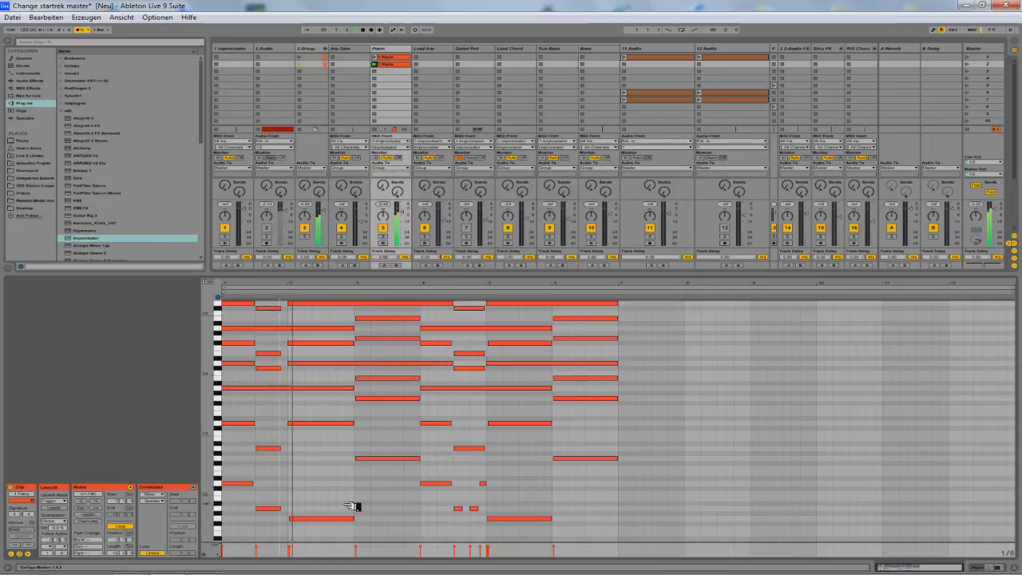
scroll(338, 486, up, 2)
scroll(338, 485, down, 3)
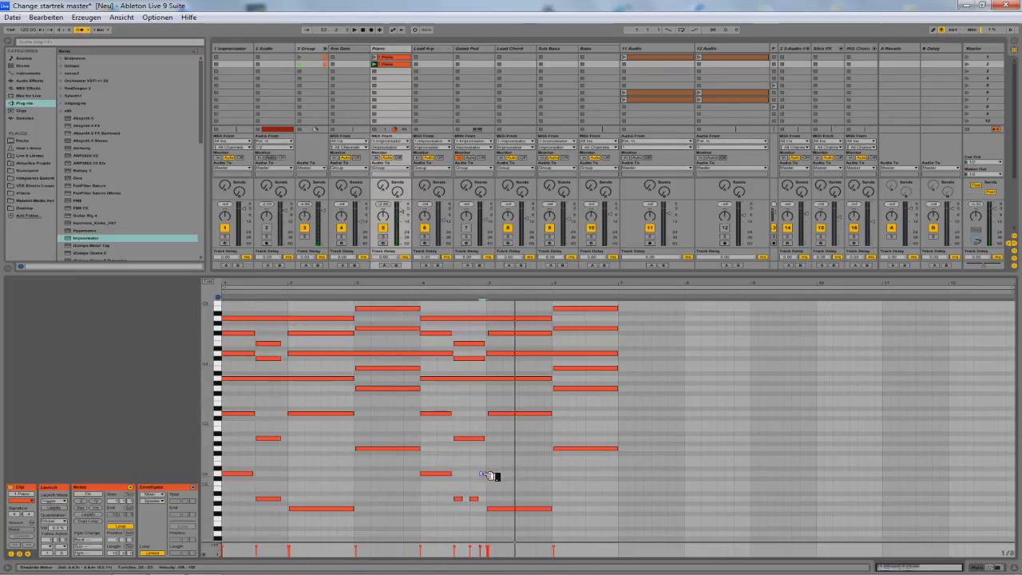
drag(470, 501, 487, 501)
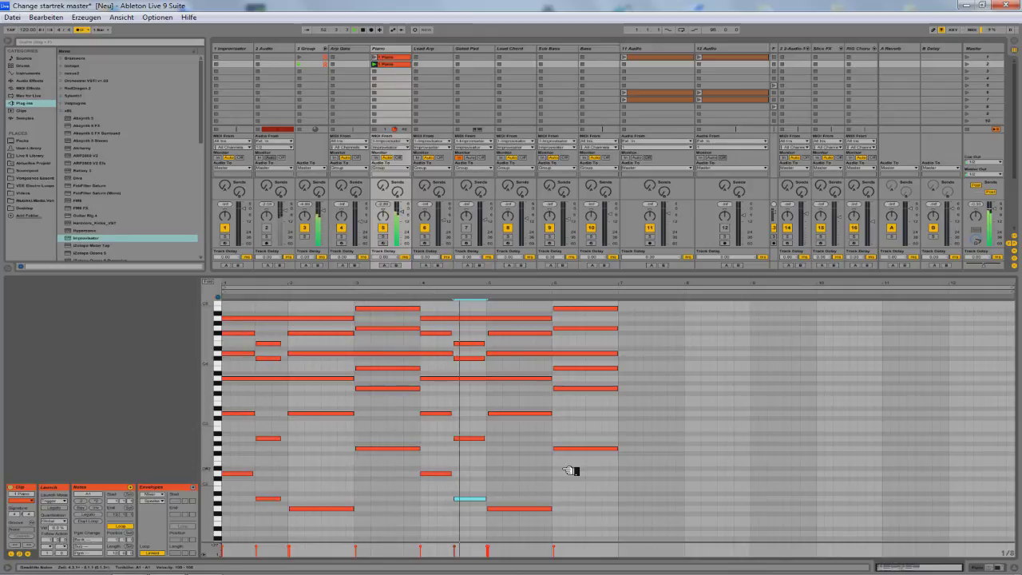
Align the start of the D3 note with the beginning of bar 5.
scroll(711, 449, up, 5)
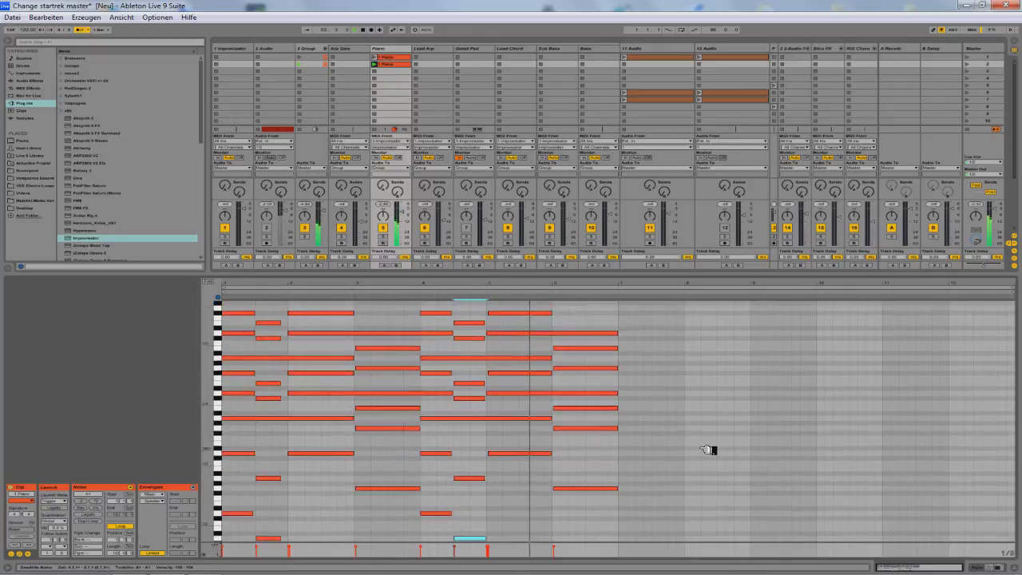
scroll(708, 449, down, 4)
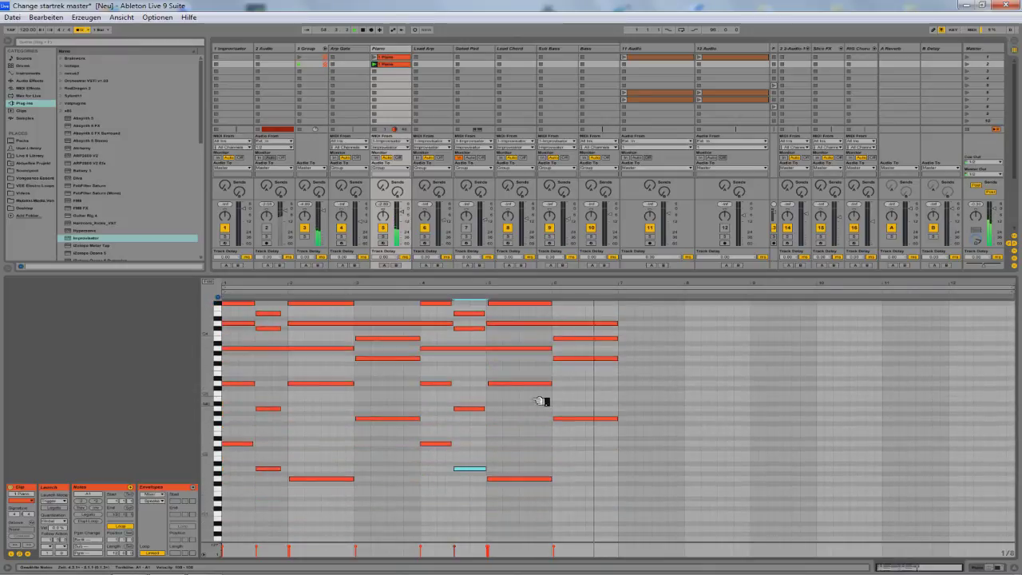
click(495, 387)
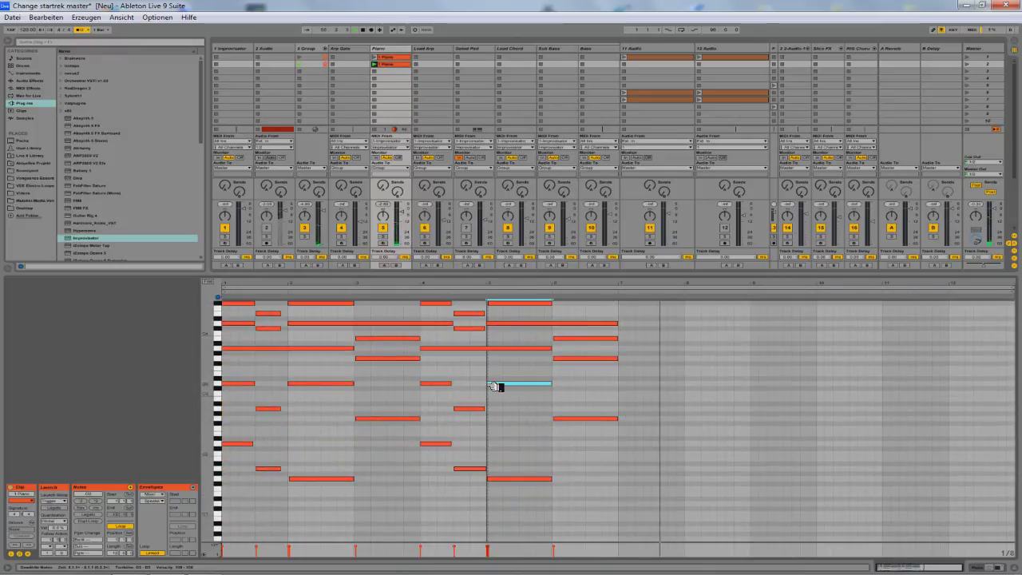
scroll(661, 393, up, 7)
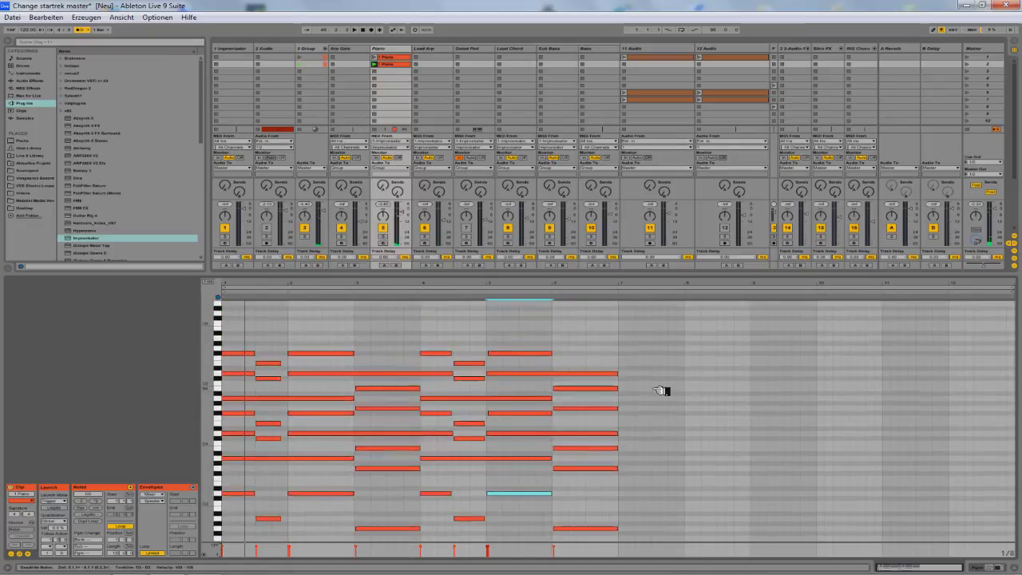
Audition the chords with the first drum loop on the 11 Audio track, and reselect the second Piano clip.
click(628, 56)
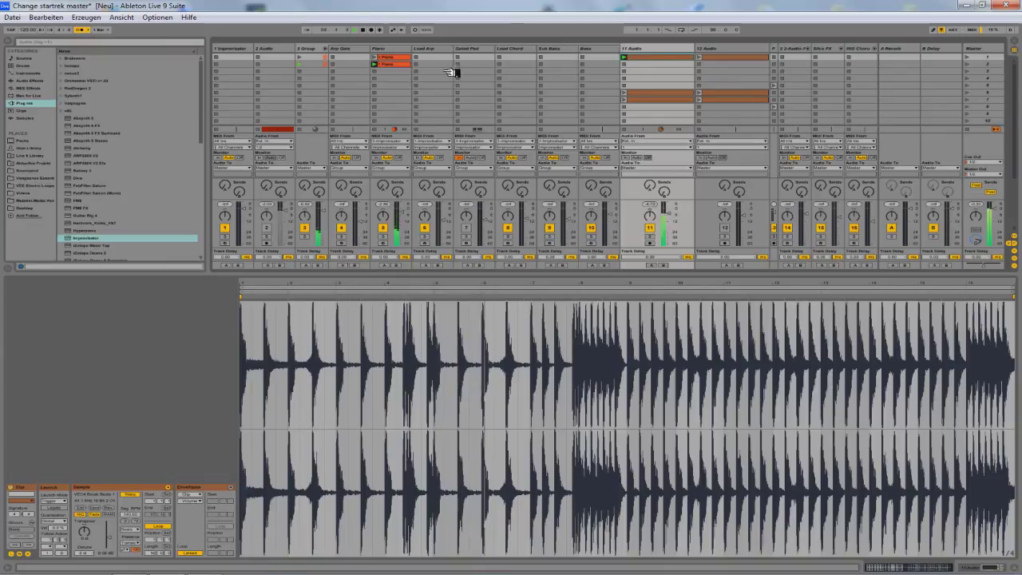
click(405, 65)
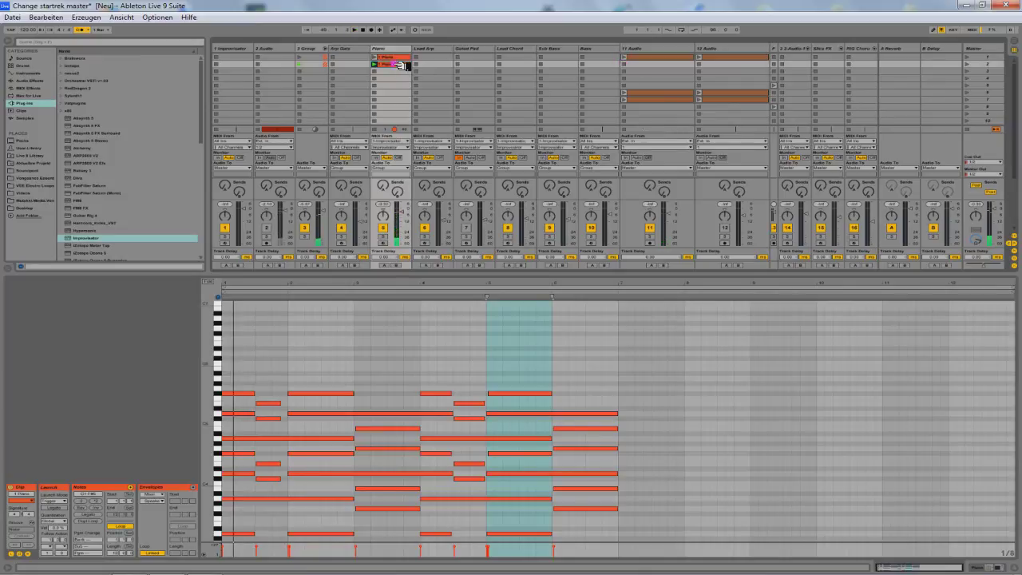
Place a copy of the second Piano clip on the Gated Pad track, trying it on Lead Chord before returning it.
drag(475, 66, 473, 65)
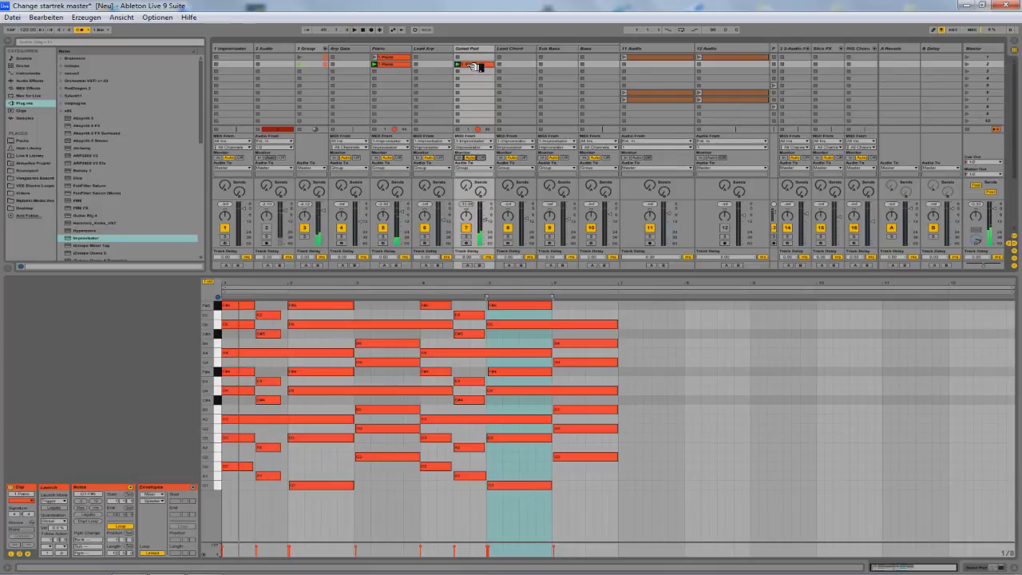
drag(517, 69, 519, 69)
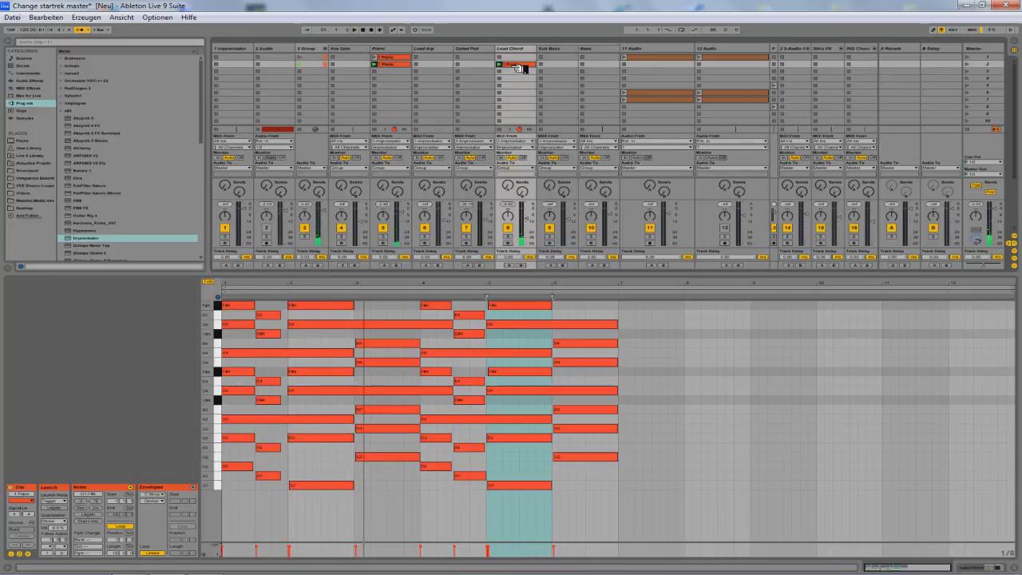
mouse_move(478, 70)
mouse_down()
mouse_move(443, 67)
mouse_move(474, 68)
mouse_up()
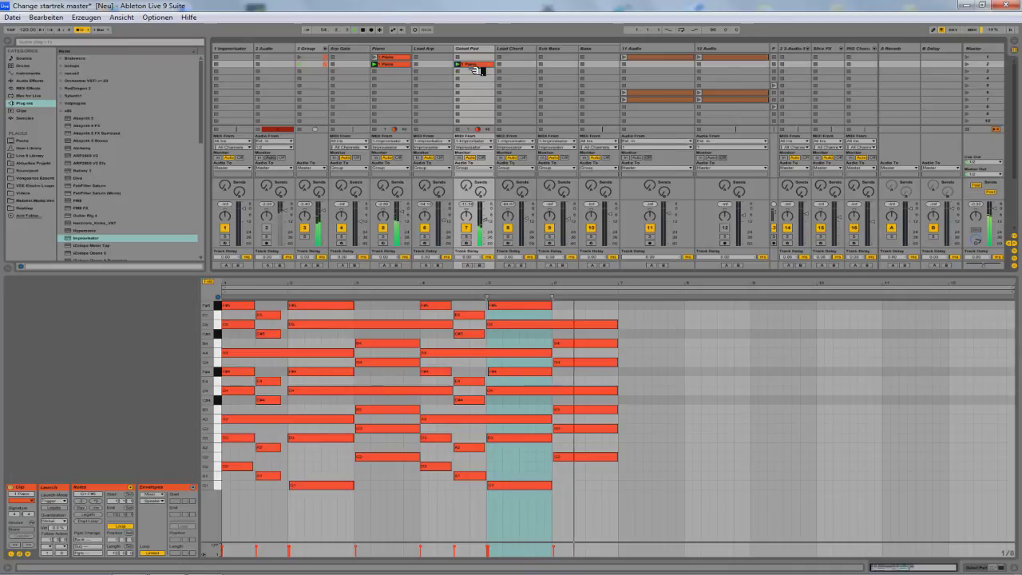
Copy the Gated Pad clip to the Lead Arp track's second slot and show that track's devices.
drag(471, 67, 424, 68)
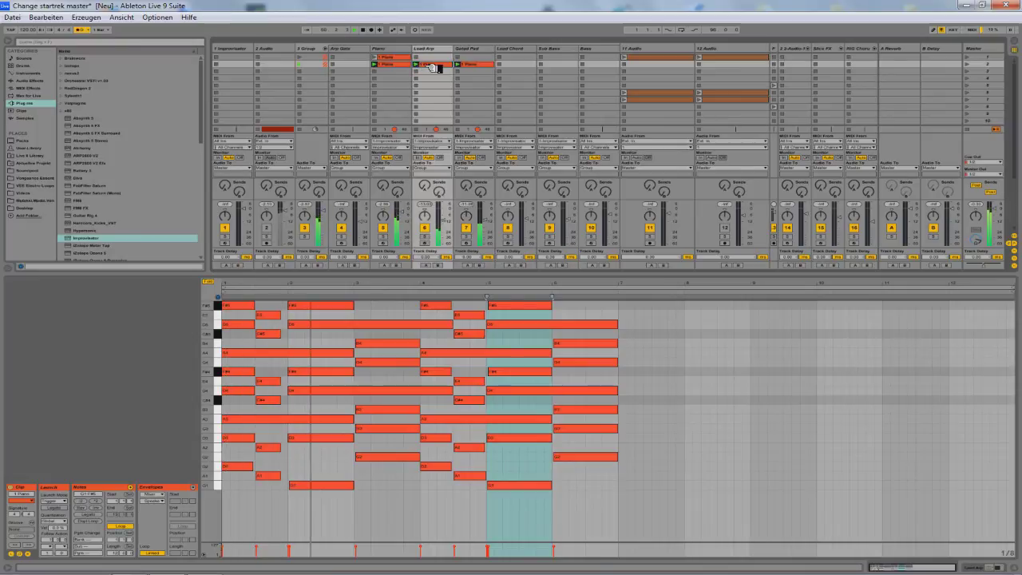
click(431, 54)
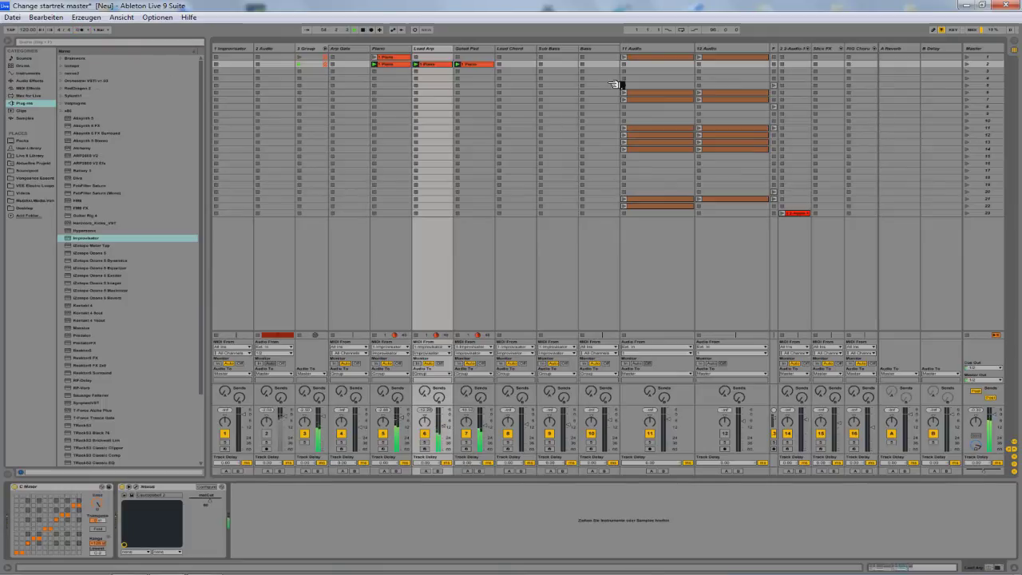
Review the notes of the second-slot clips on the Piano, Lead Arp and Gated Pad tracks.
double_click(401, 64)
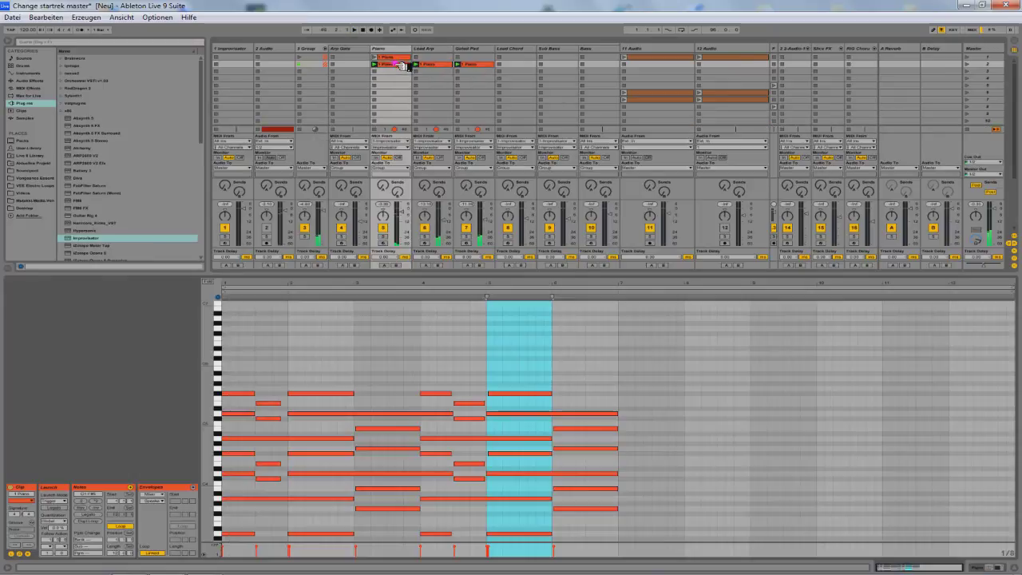
drag(1017, 286, 639, 310)
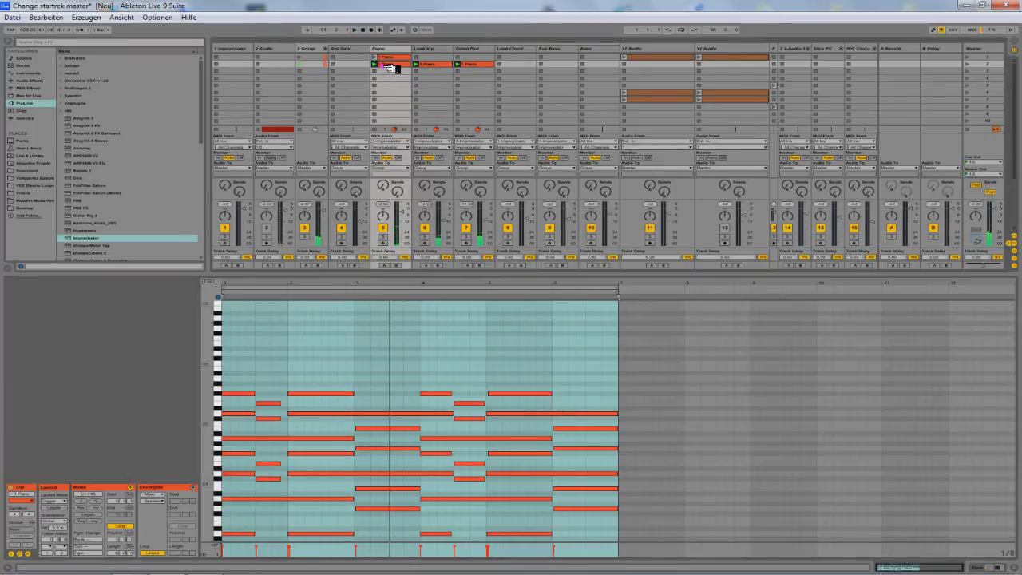
click(440, 65)
click(483, 67)
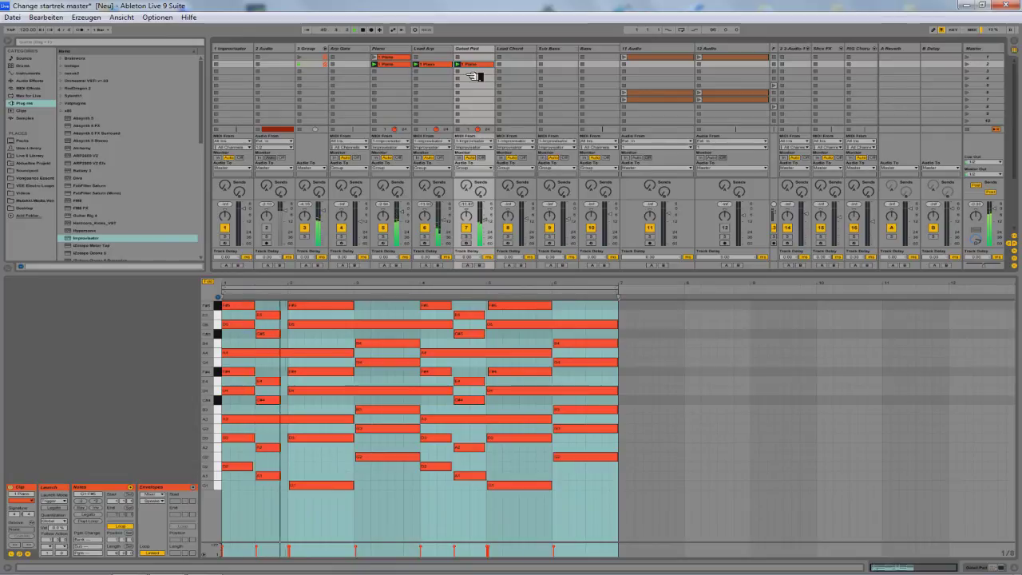
Check the Nexus arpeggiator settings on the Lead Arp track and play the layers with the first 11 Audio drum loop.
click(440, 49)
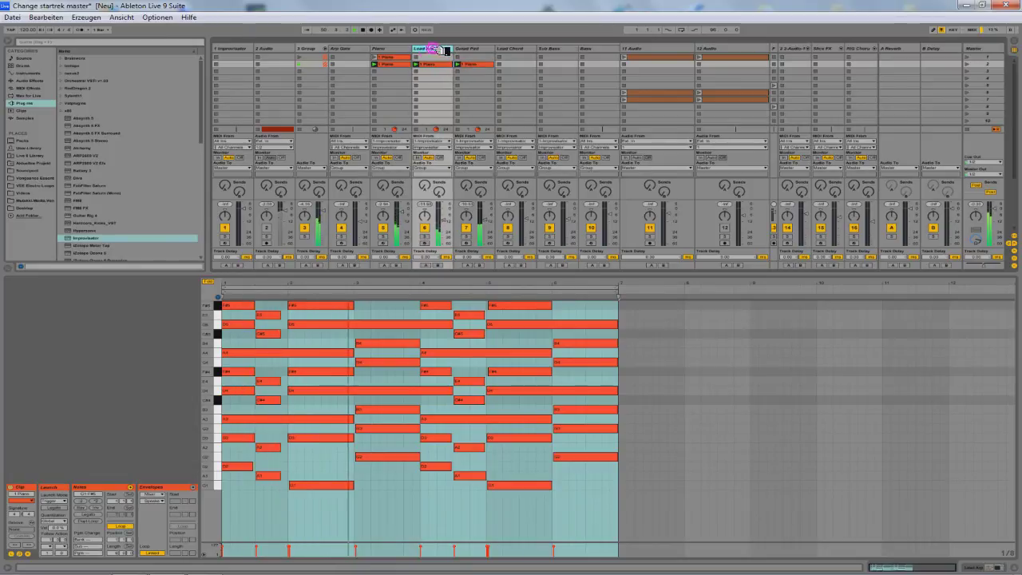
click(148, 487)
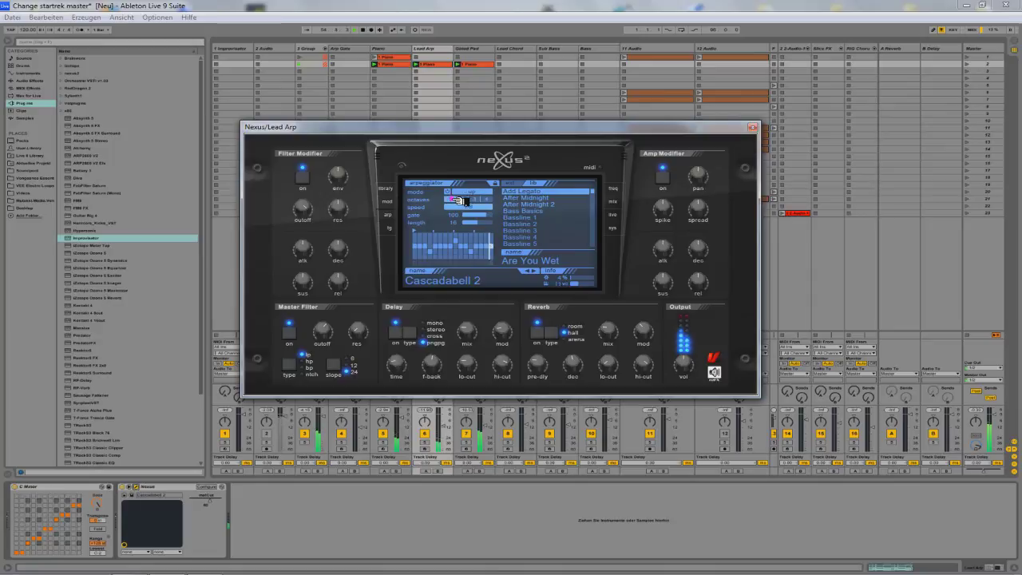
click(751, 127)
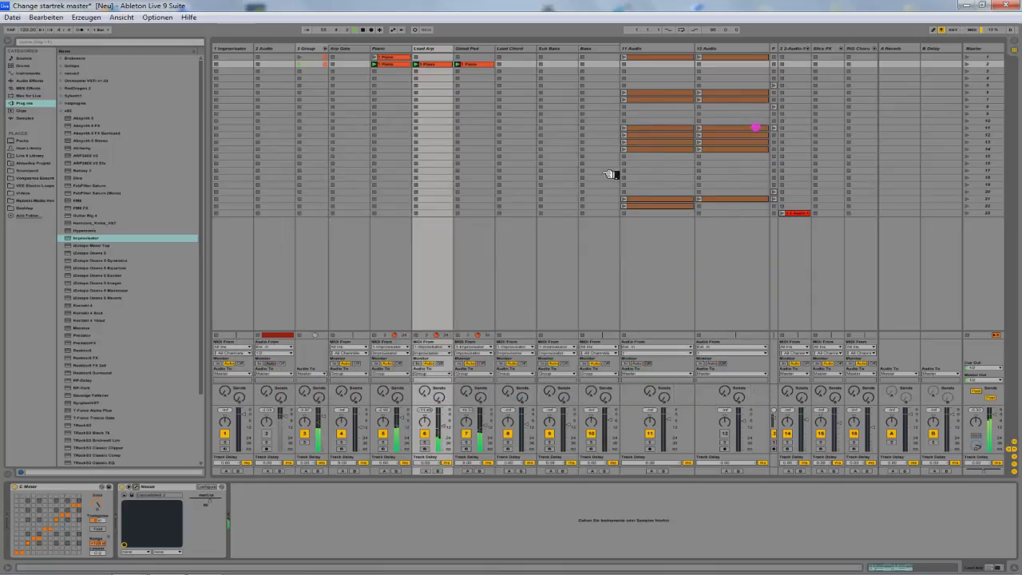
click(630, 59)
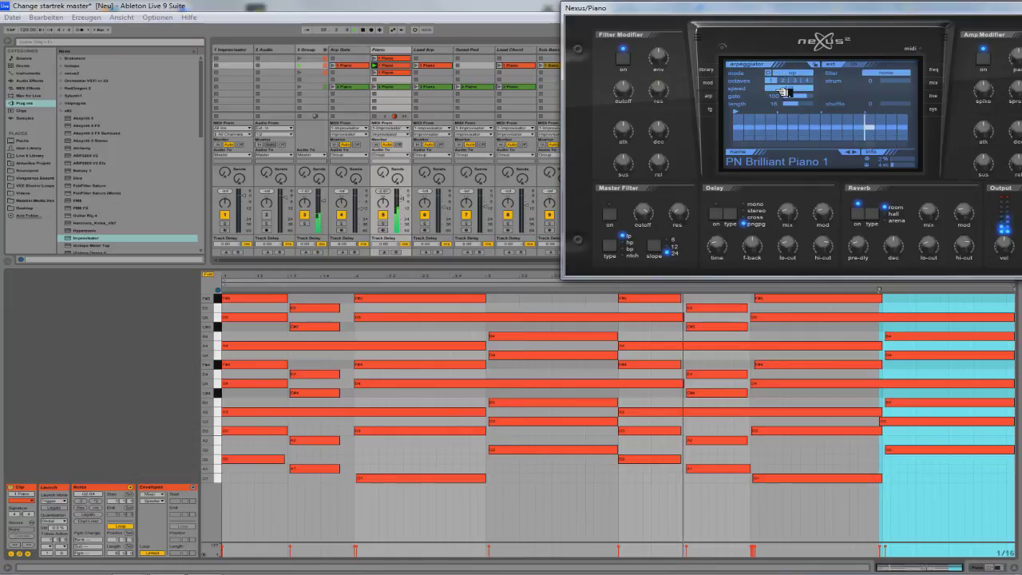
Set the speed of the Piano track's Nexus arpeggiator to 1/16 and move its window clear of the mixer.
click(785, 90)
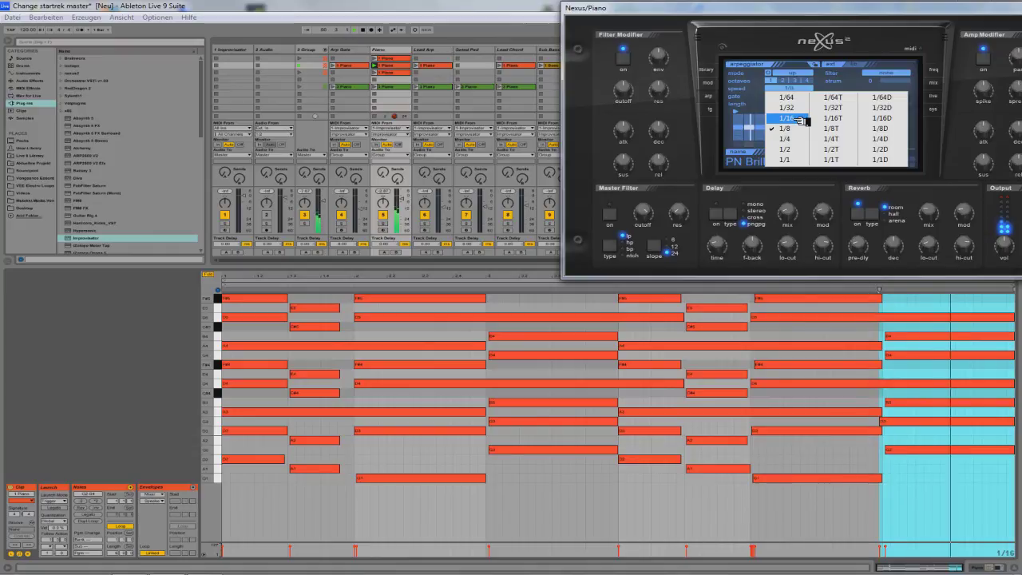
click(801, 120)
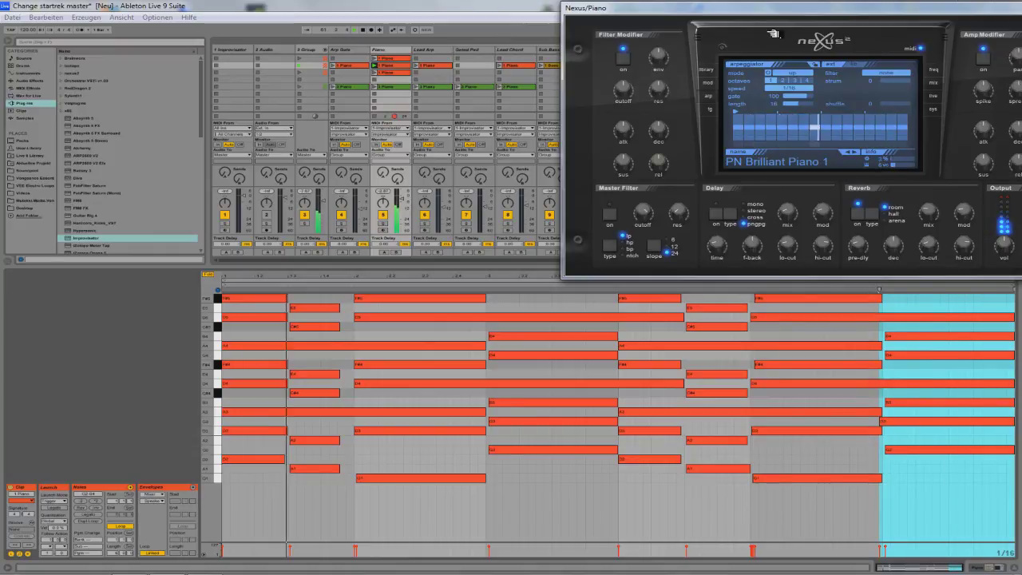
drag(770, 11, 677, 289)
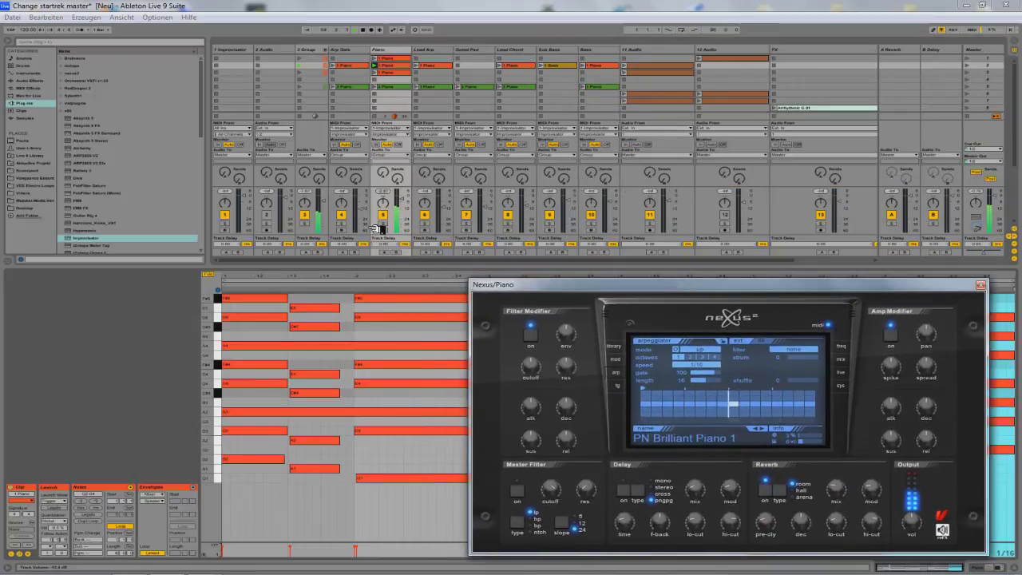
Bring in the second-slot clips on the Arp Gate, Lead Arp, Lead Chord and Sub Bass tracks one after another.
click(337, 67)
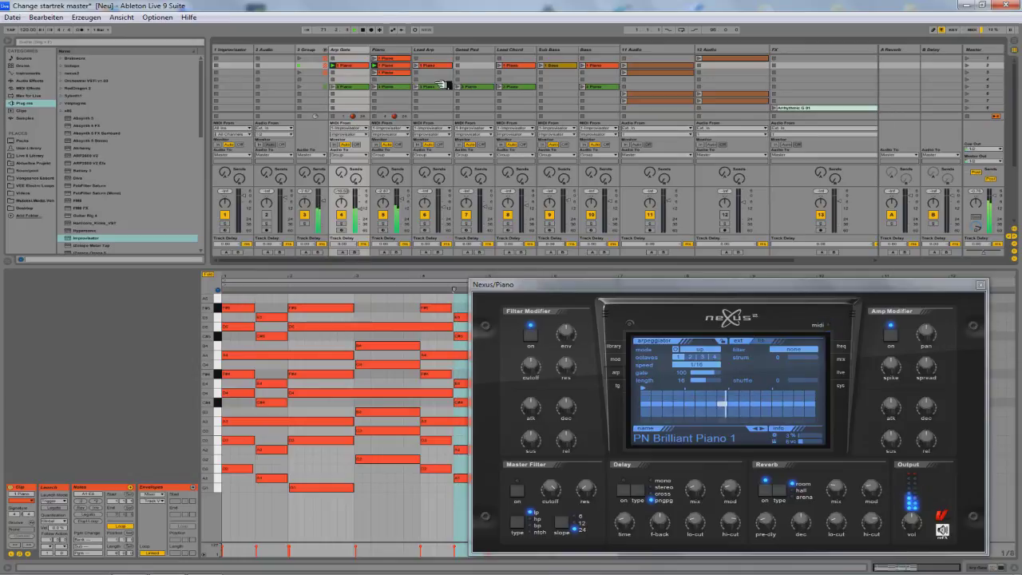
drag(540, 289, 548, 313)
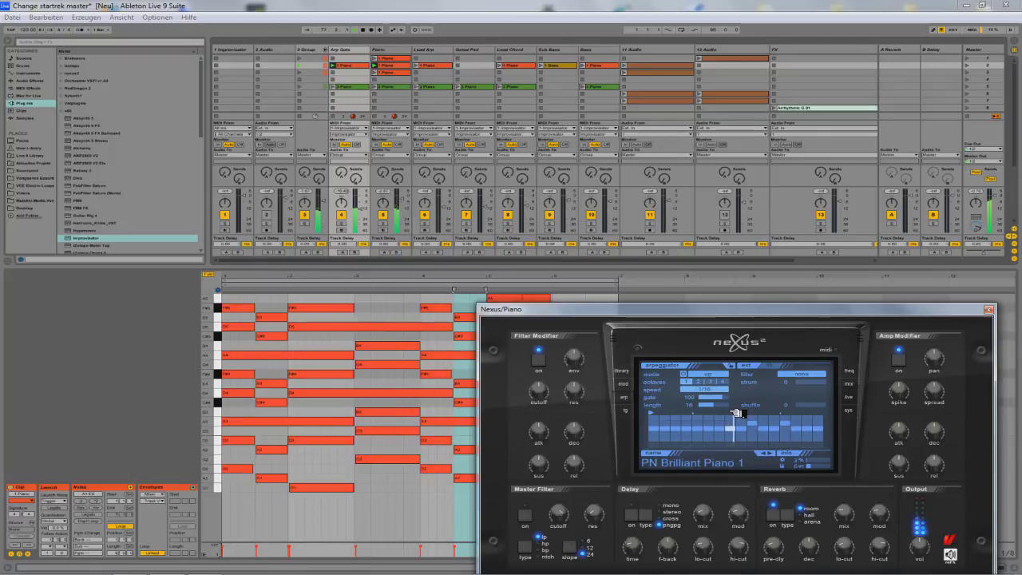
click(423, 68)
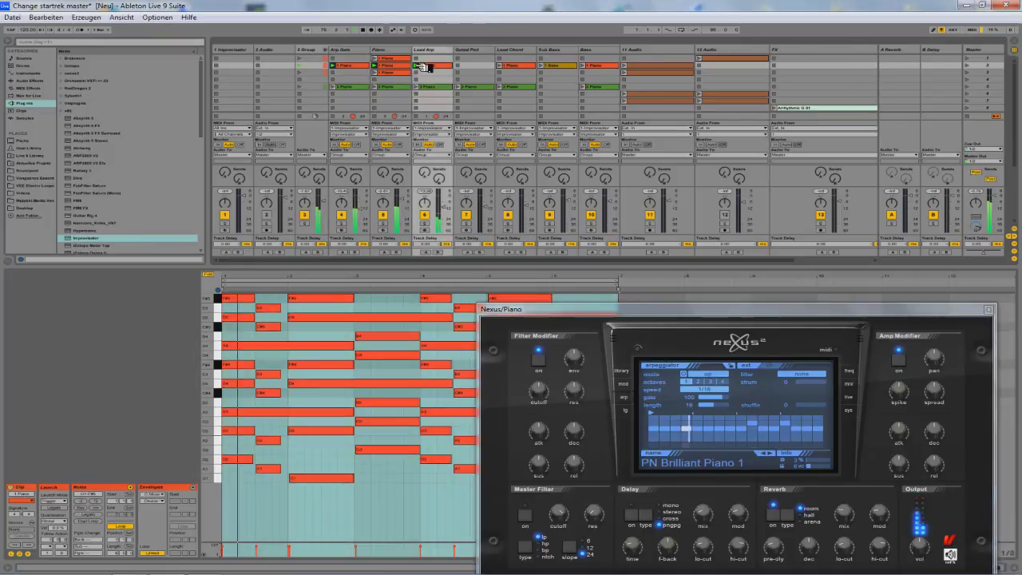
click(509, 68)
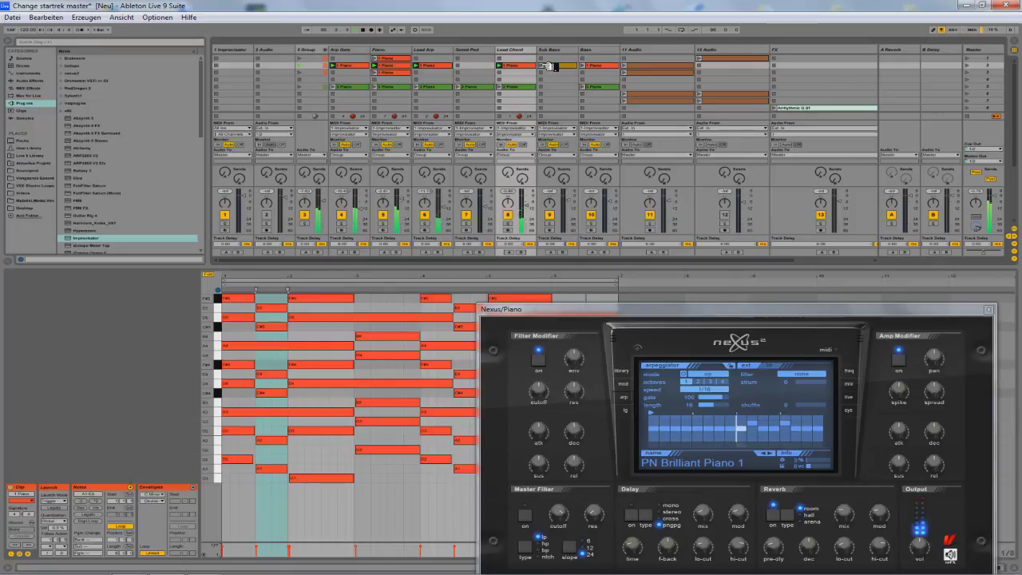
click(552, 67)
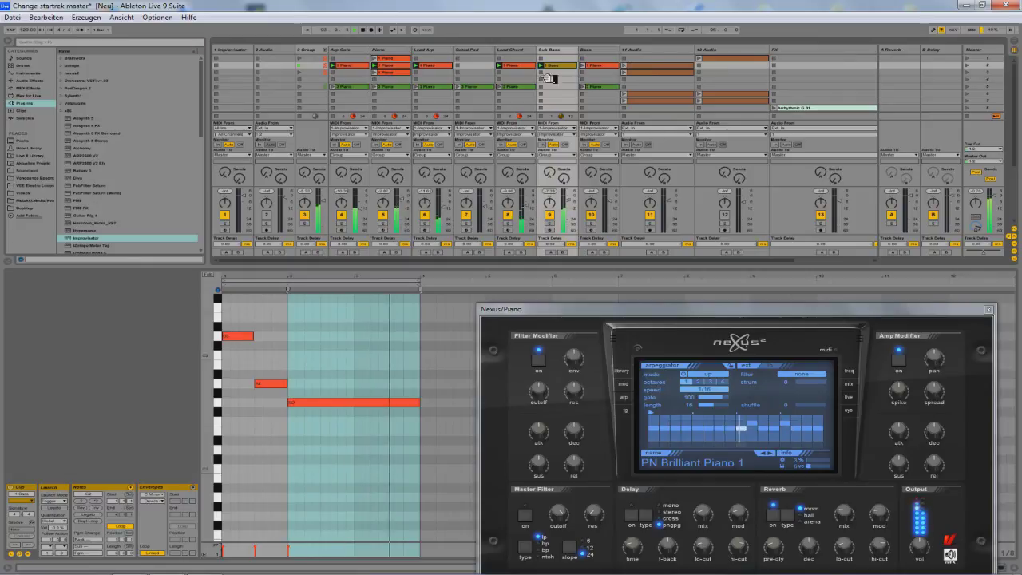
Audition the third Piano clip with the layers, and compare scene 3 with scene 2.
click(397, 73)
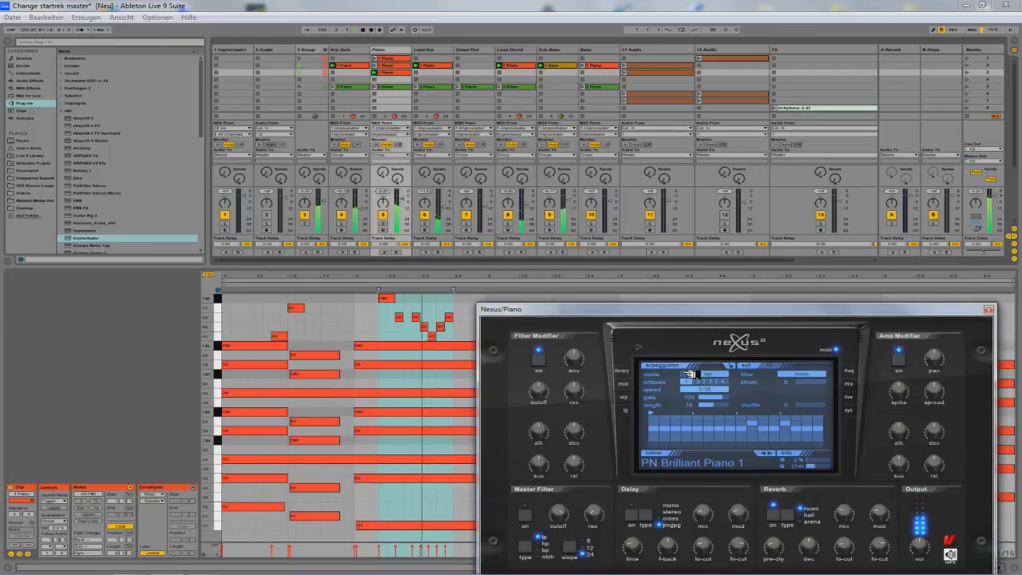
mouse_move(675, 312)
mouse_down()
mouse_move(678, 371)
mouse_move(682, 305)
mouse_up()
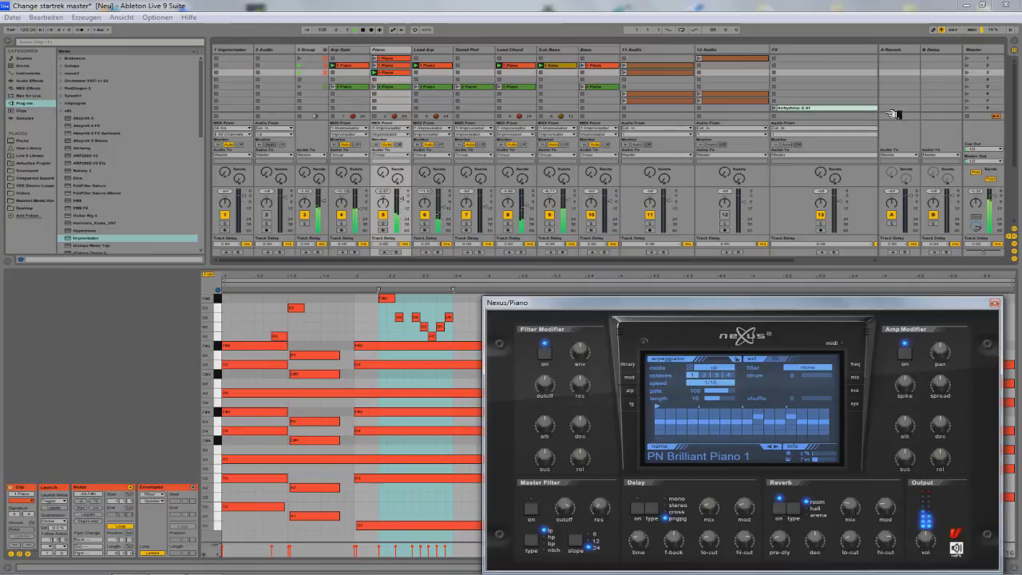
click(969, 73)
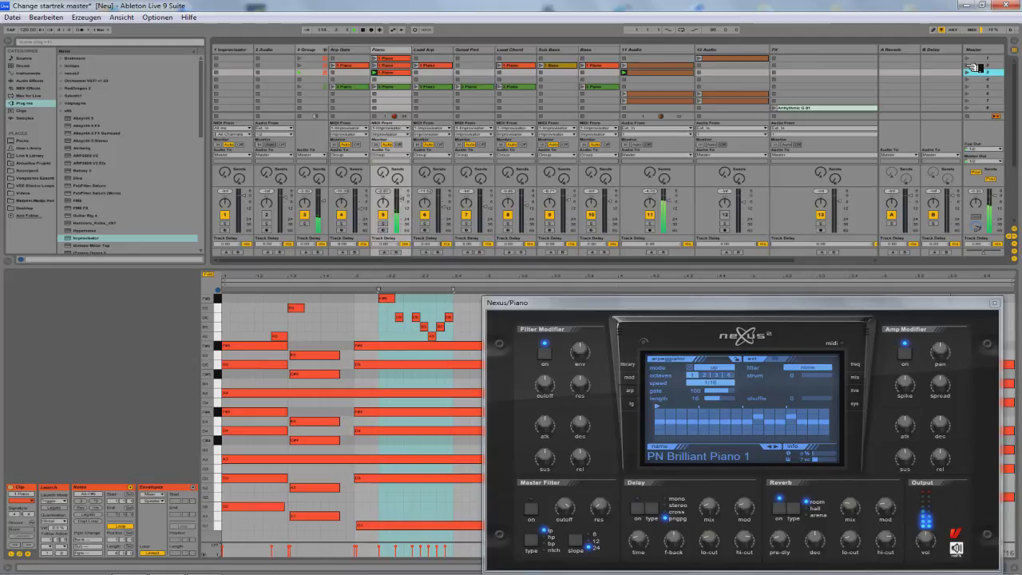
click(974, 67)
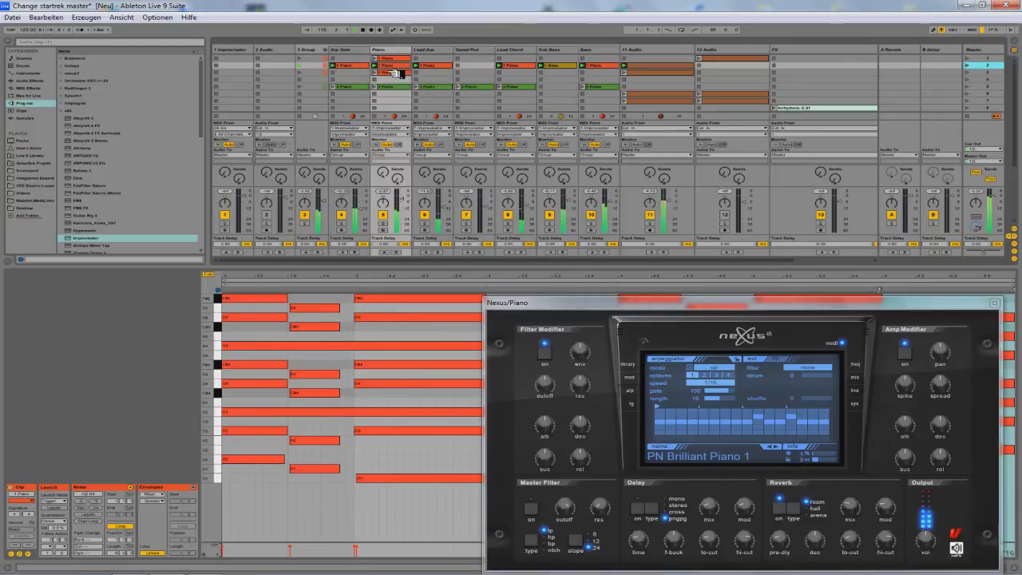
Play the third Piano clip within scene 2, turning on its Nexus arpeggiator with octaves set to 2.
click(397, 73)
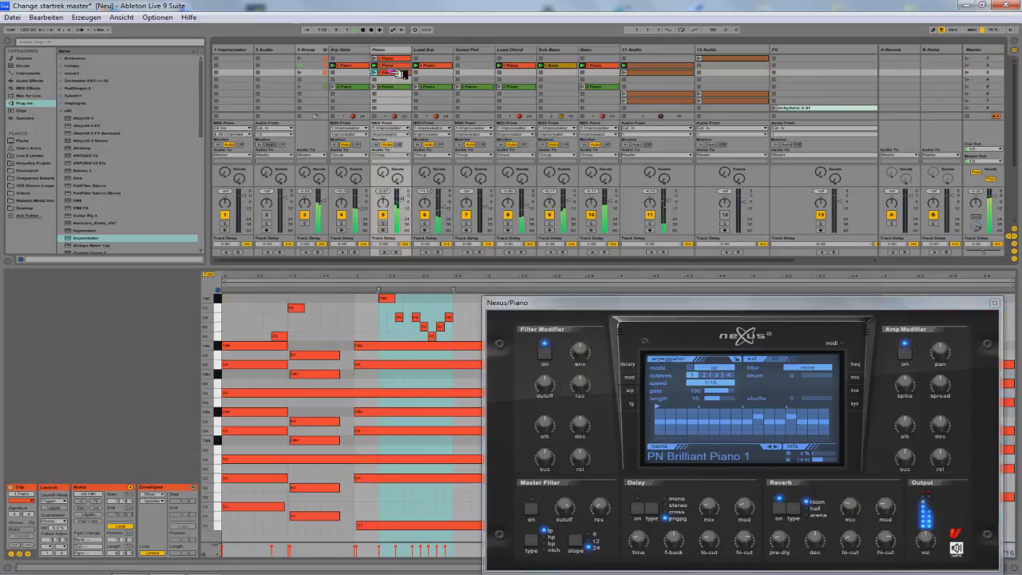
click(696, 369)
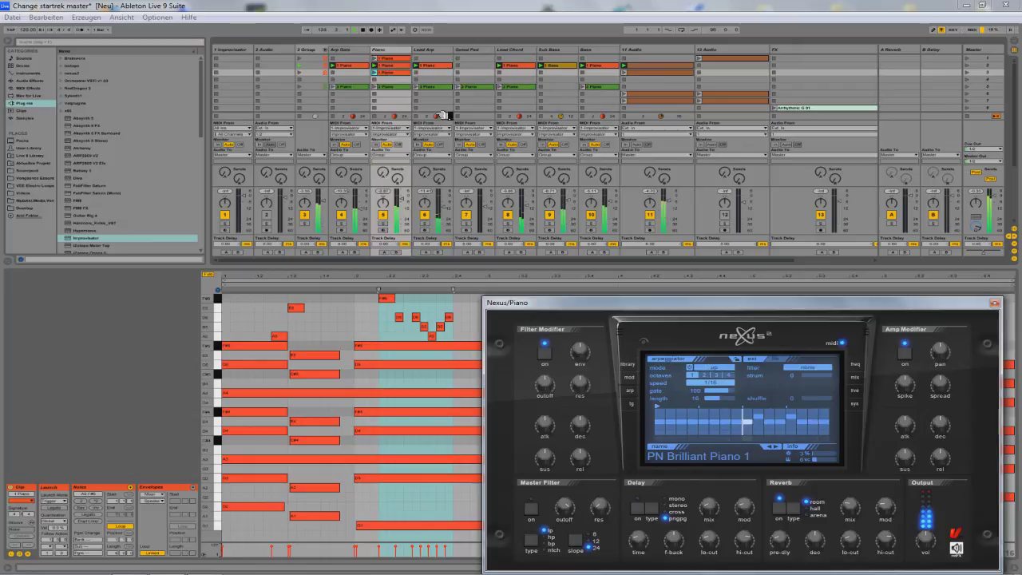
click(403, 73)
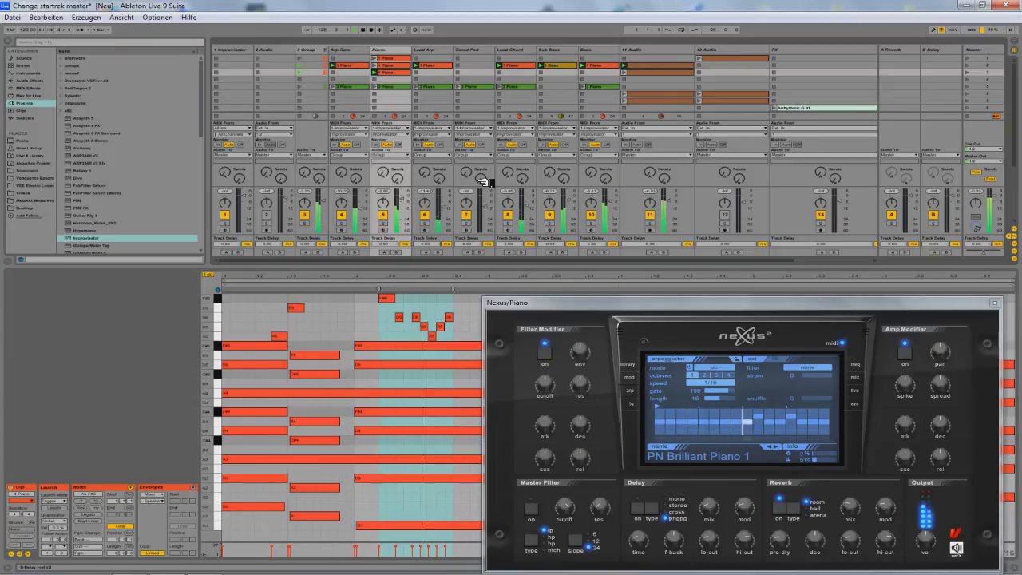
click(707, 375)
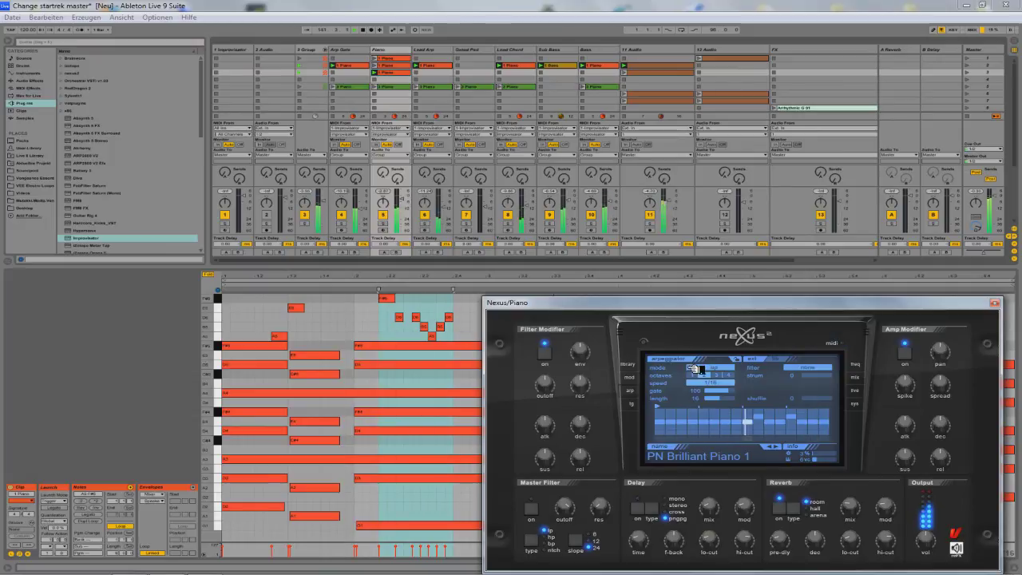
drag(717, 303, 723, 418)
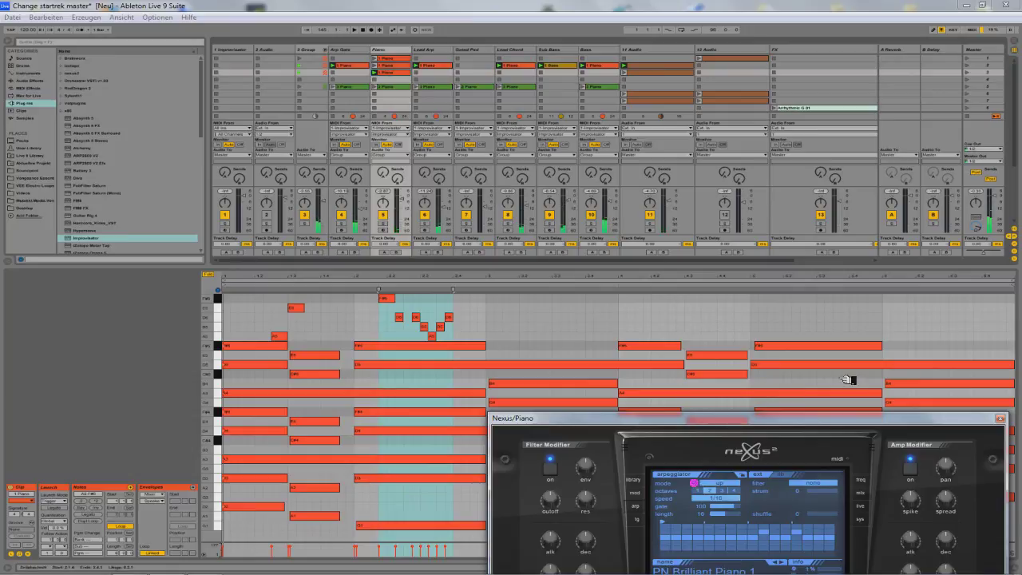
Play scene 5 and turn off the Piano track's Nexus arpeggiator to compare the sound.
click(971, 87)
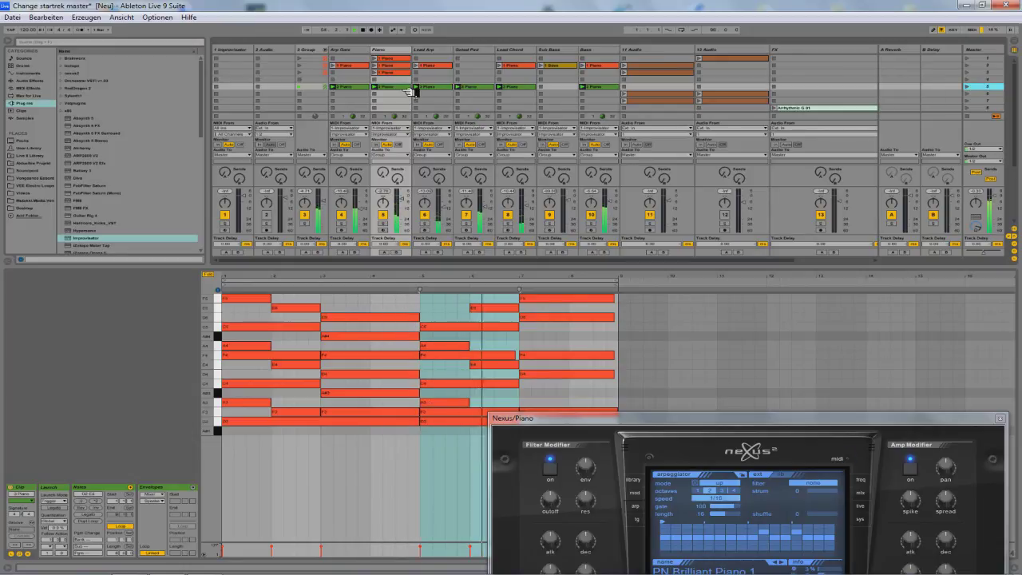
drag(661, 414, 759, 257)
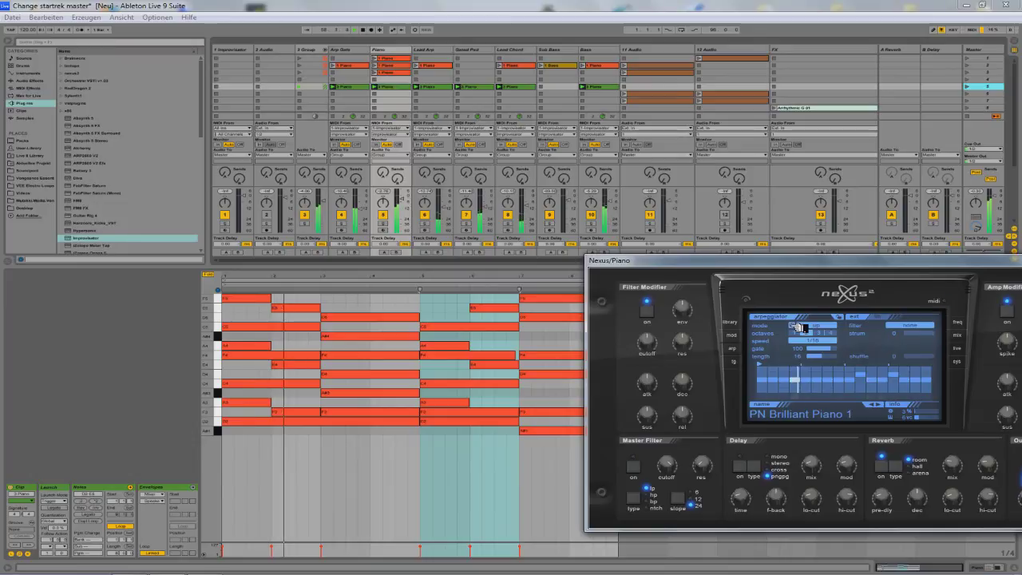
drag(804, 260, 798, 112)
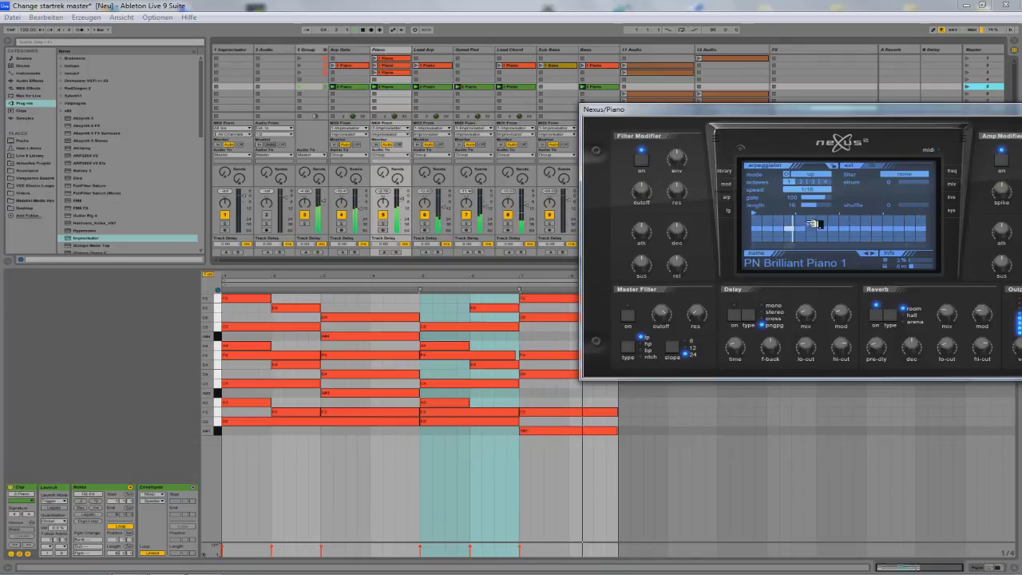
click(786, 173)
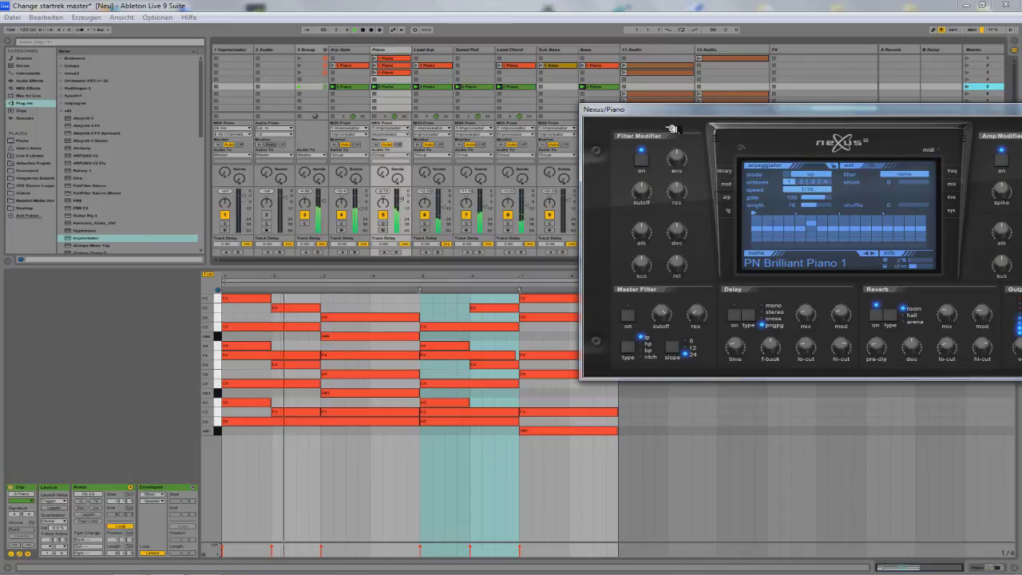
drag(662, 117, 645, 156)
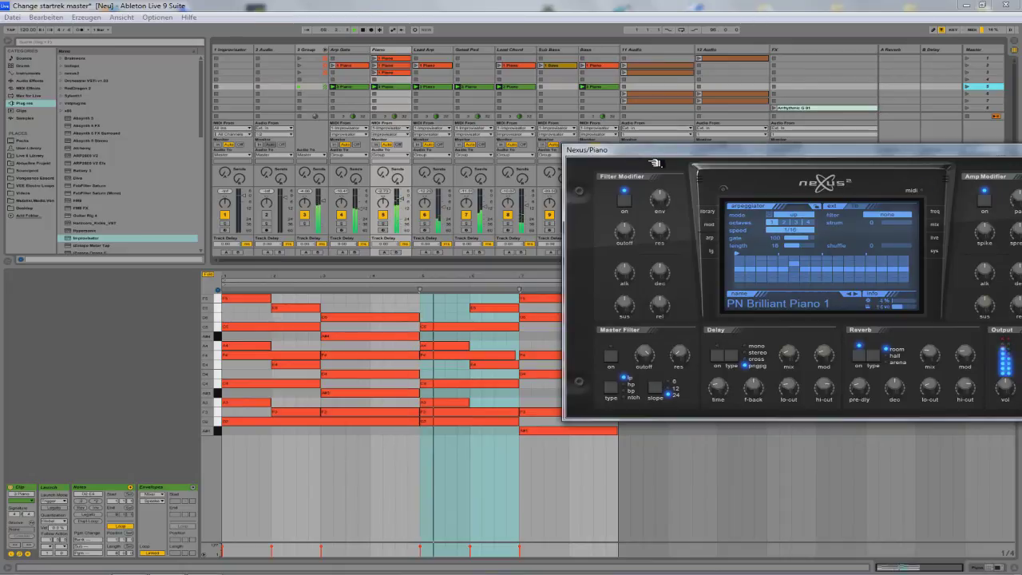
mouse_move(662, 157)
mouse_down()
mouse_move(657, 149)
mouse_move(662, 172)
mouse_up()
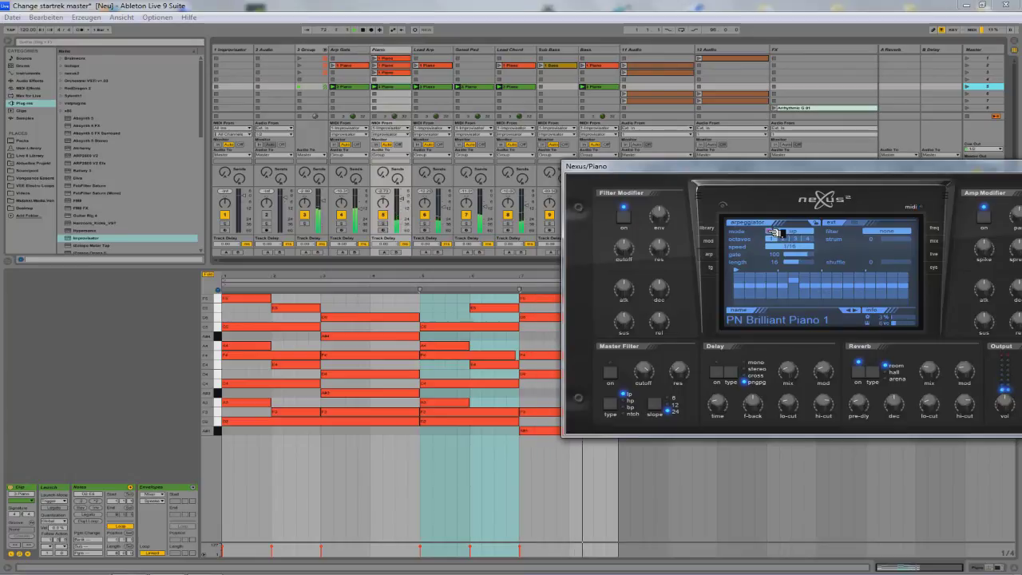
Play scene 2 again with the third Piano clip in place of the second.
click(970, 67)
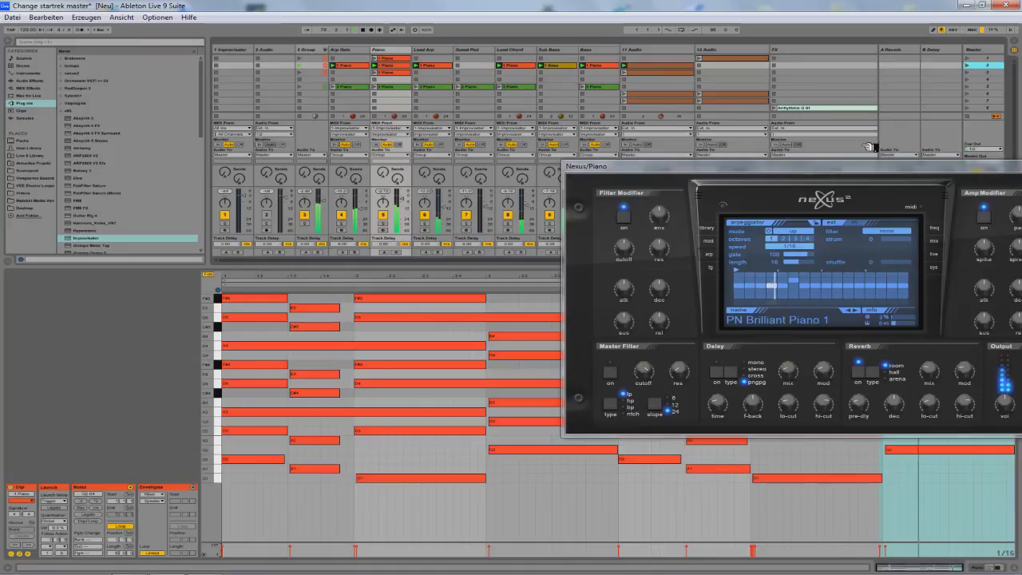
click(386, 72)
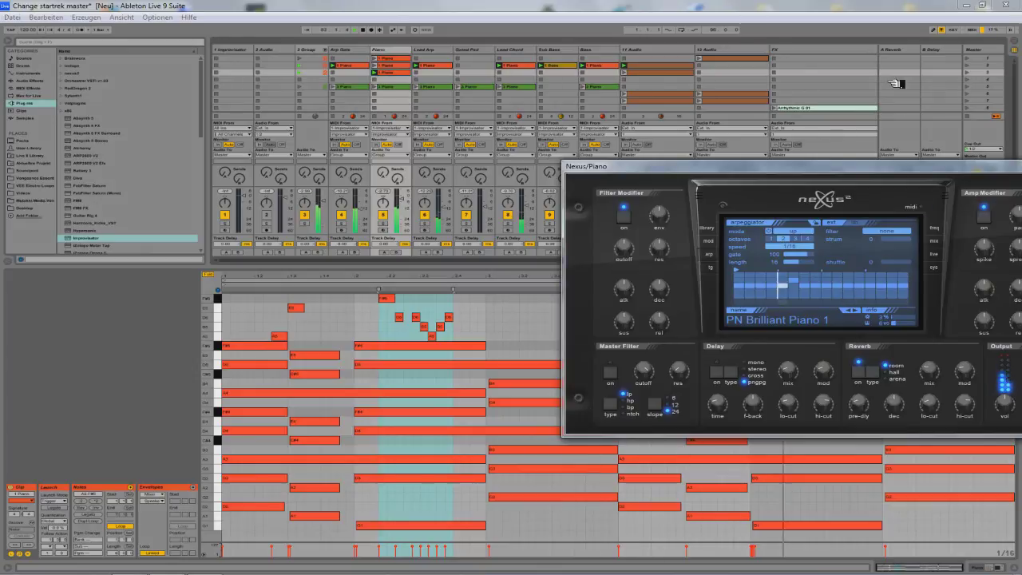
Delete the third-slot drum loop from the 11 Audio track, play scene 3 and show the third Piano clip's notes.
click(670, 72)
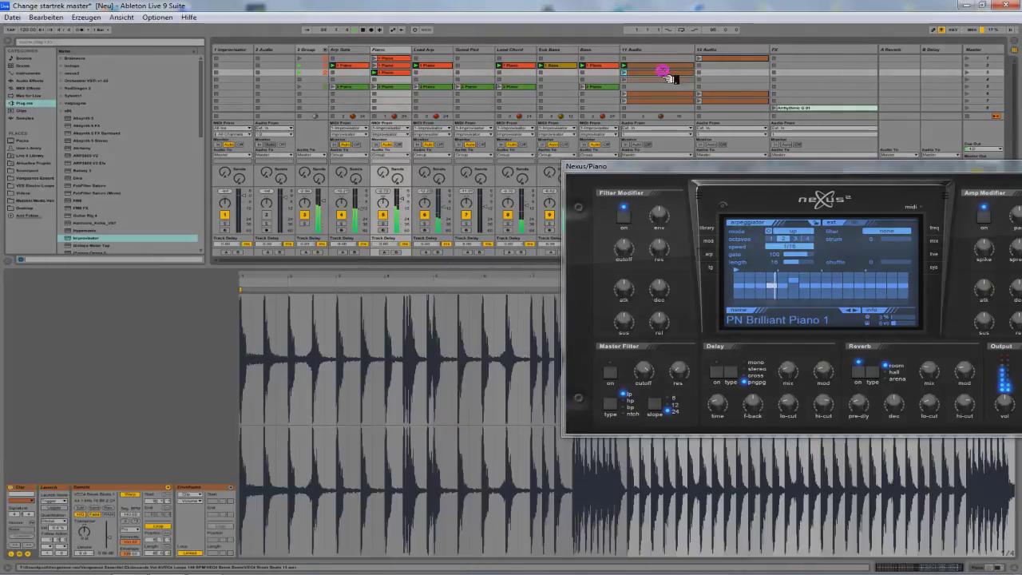
click(971, 72)
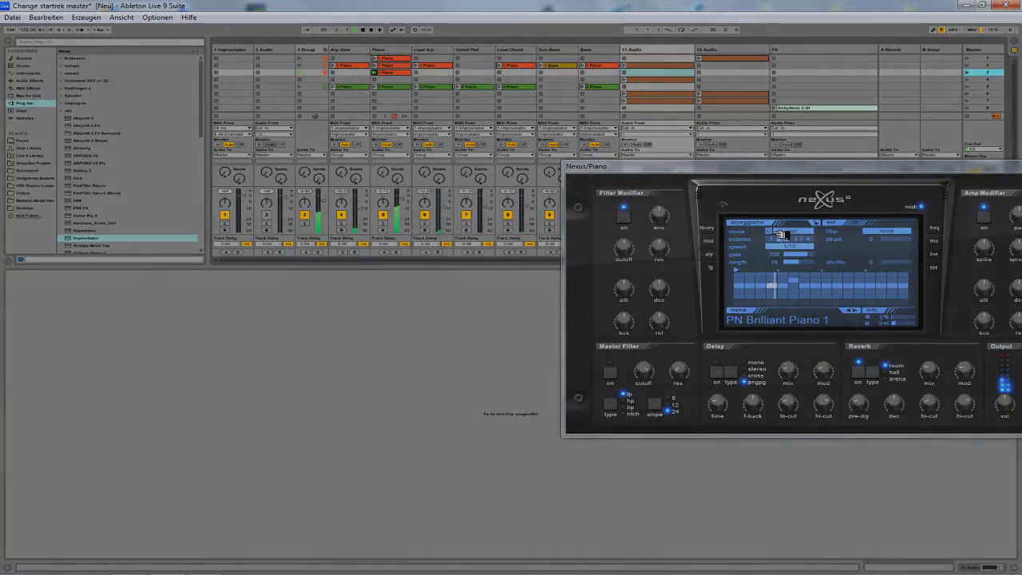
click(402, 74)
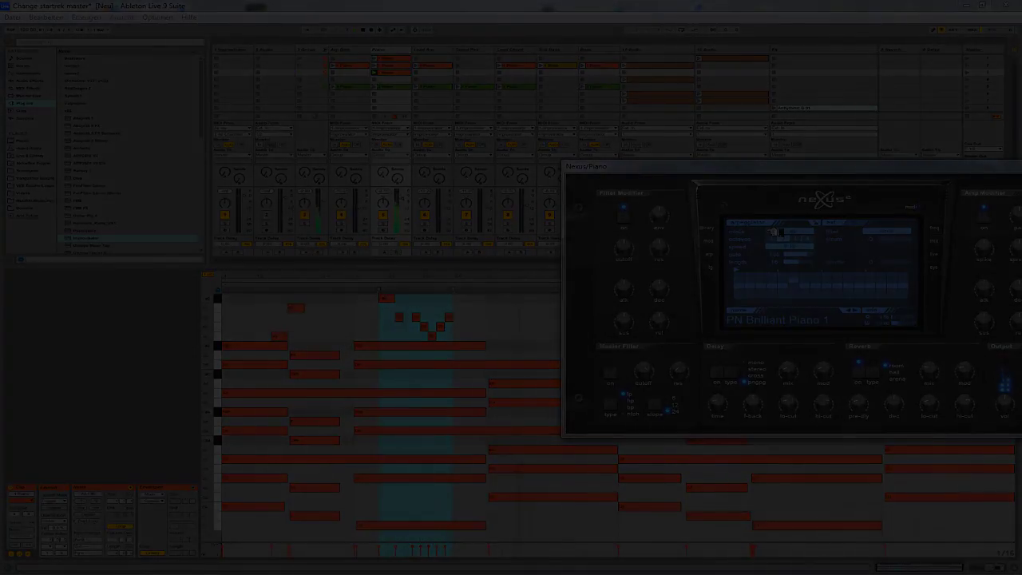
drag(772, 182, 675, 94)
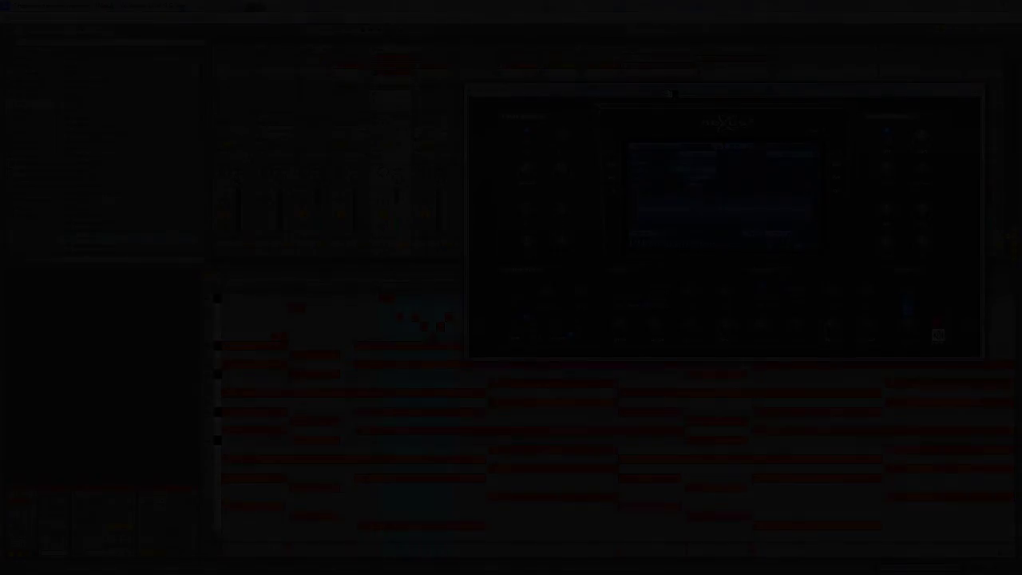